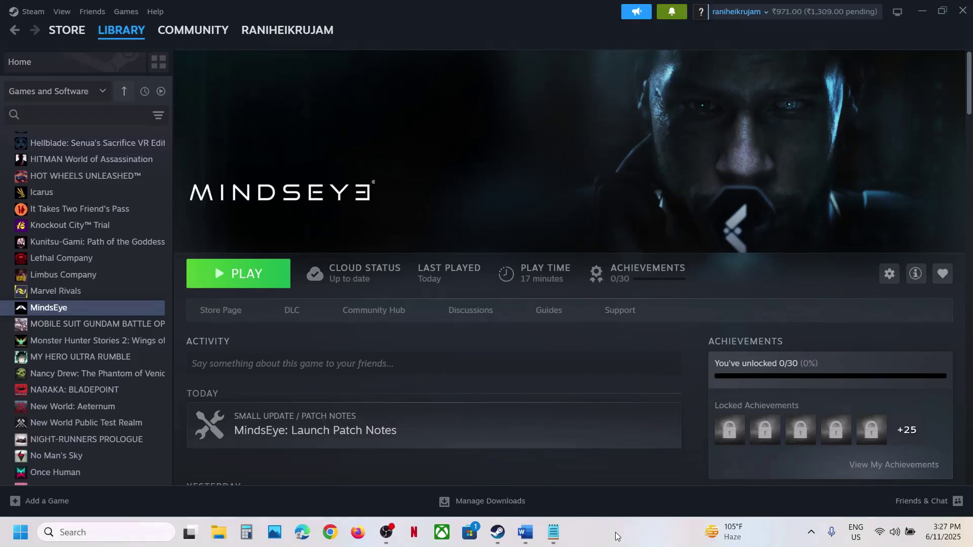
Check the Steam client menu and the Start menu's power options, then close both.
click(32, 11)
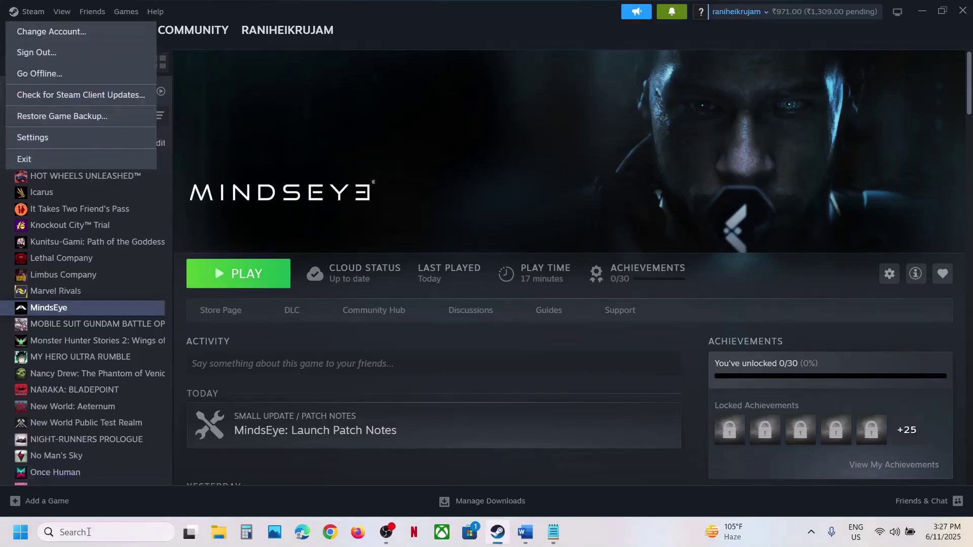
click(319, 119)
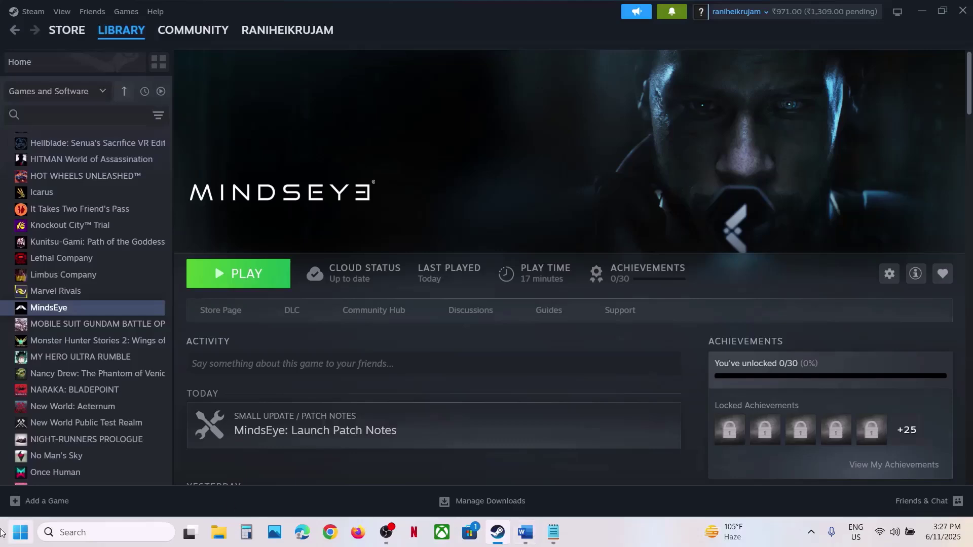
click(13, 539)
click(368, 488)
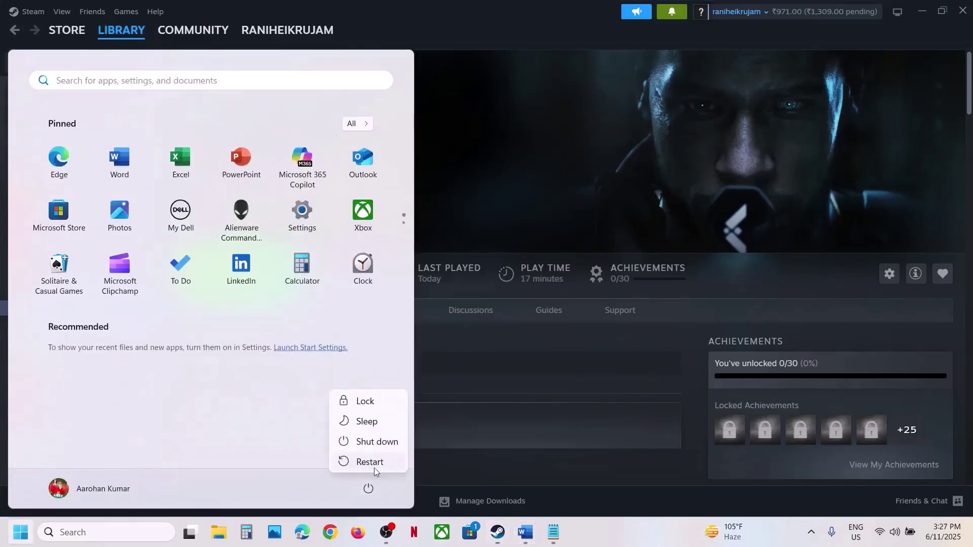
click(517, 92)
click(517, 93)
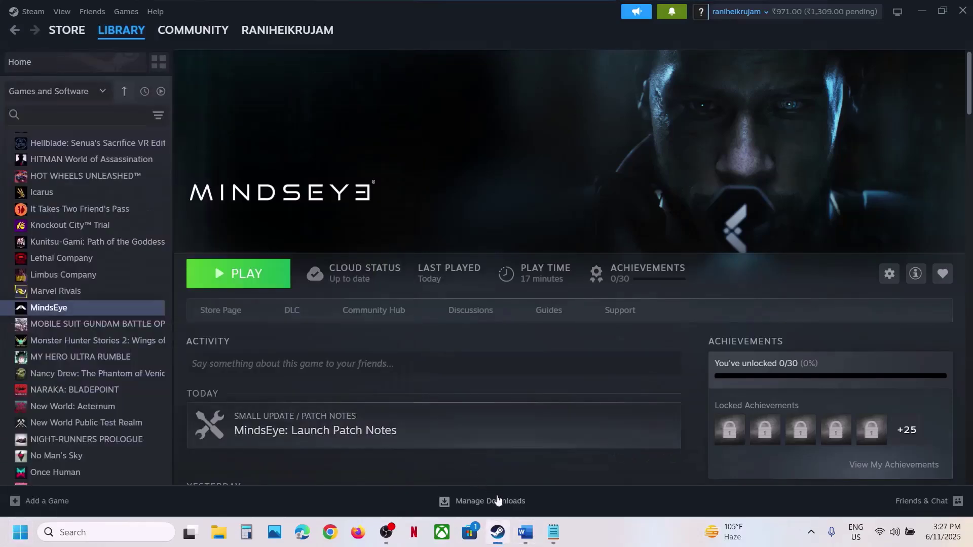
Highlight Step 2's config folder instruction in the Word troubleshooting document.
click(525, 530)
scroll(210, 324, down, 2)
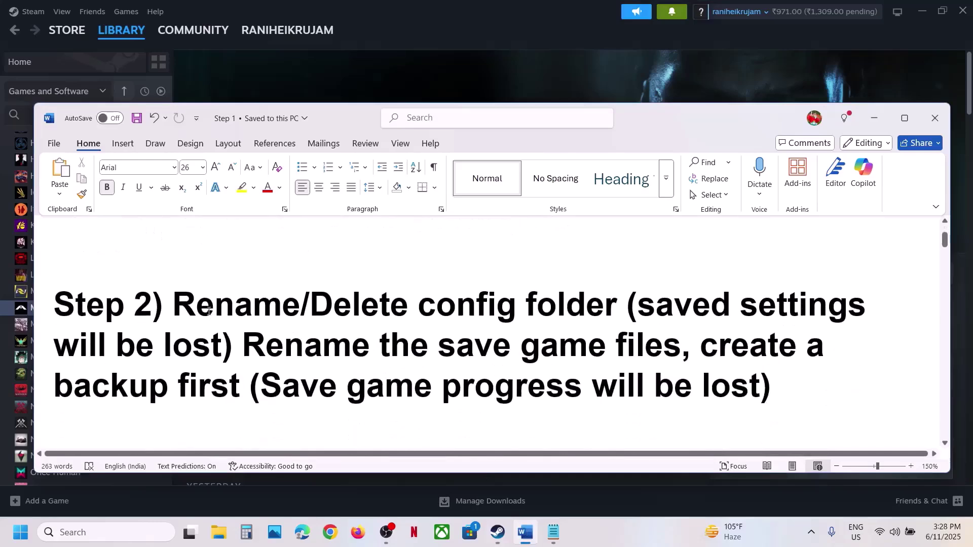
drag(174, 307, 631, 308)
Open File Explorer at This PC to show the OS (C:) drive.
key(alt+Tab)
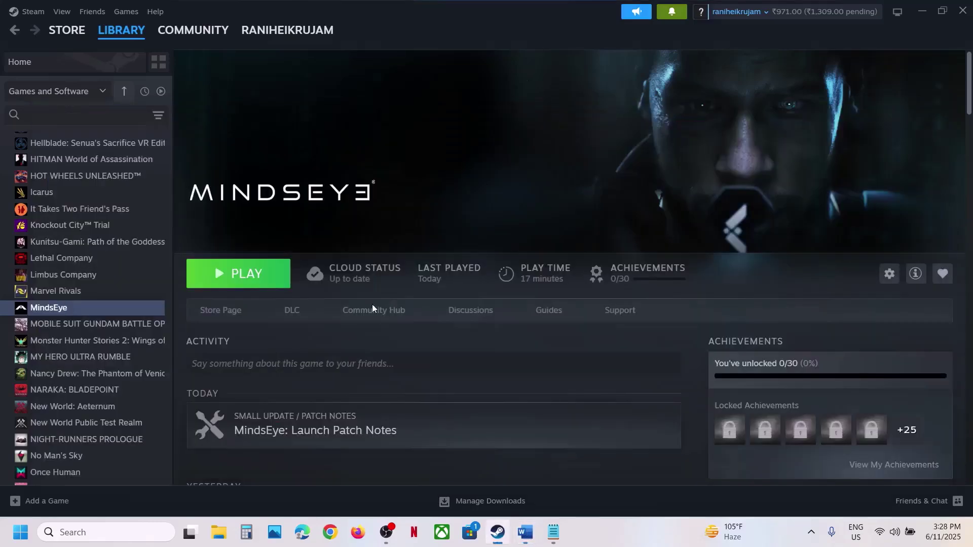
click(218, 532)
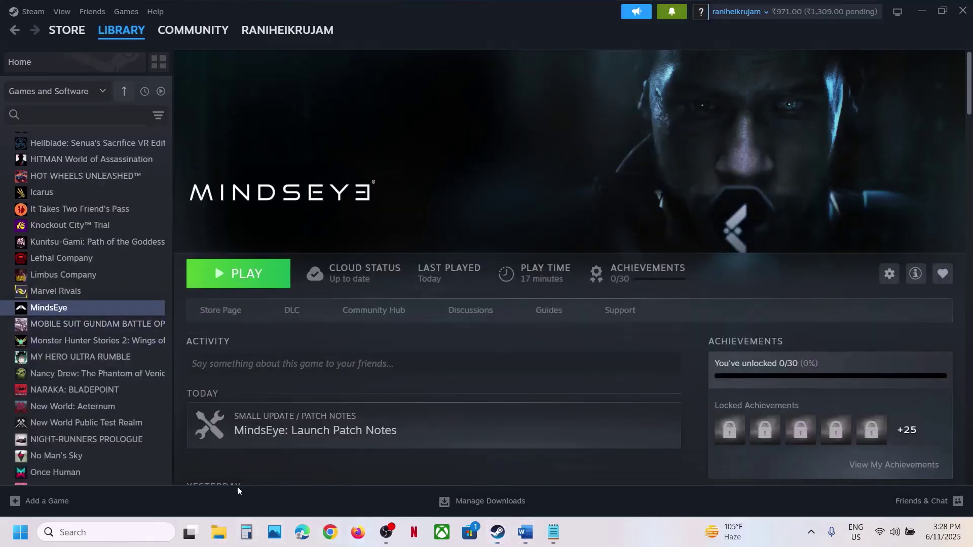
click(46, 299)
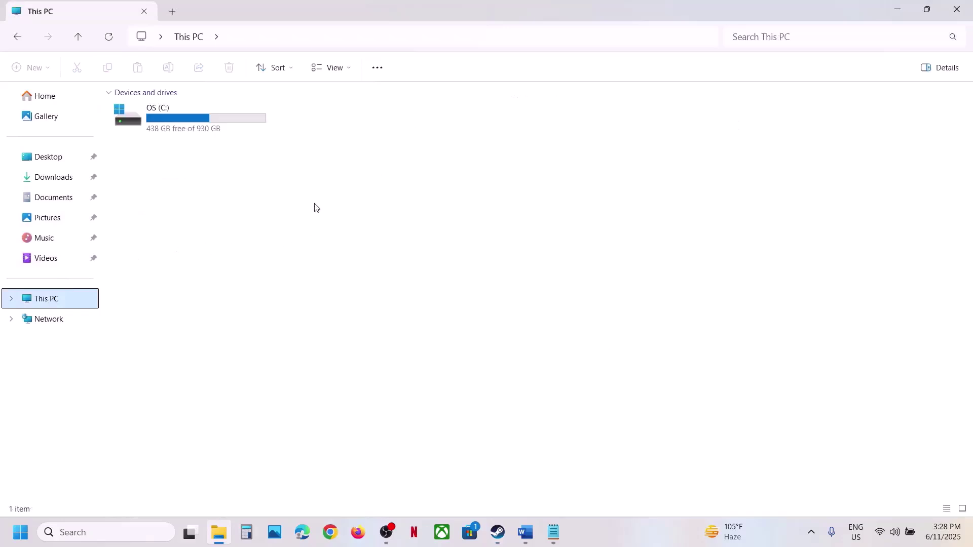
Browse to C:\Users\Test\AppData\Local\MindsEye\Saved.
double_click(203, 126)
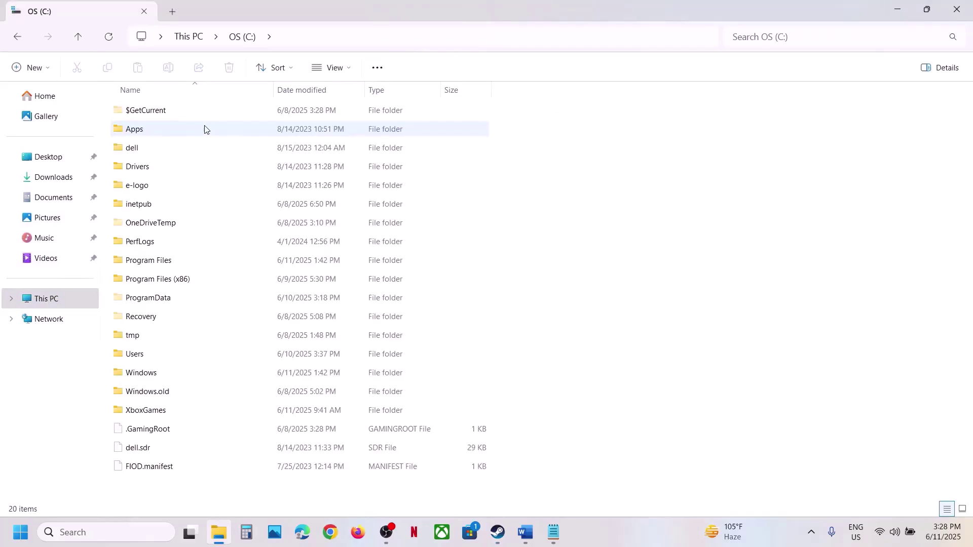
double_click(135, 354)
click(140, 116)
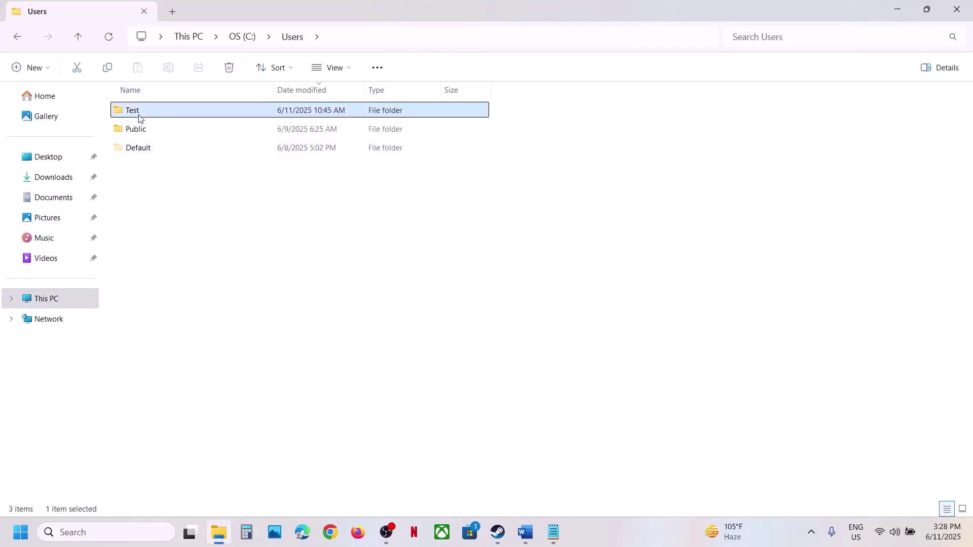
double_click(165, 118)
double_click(160, 131)
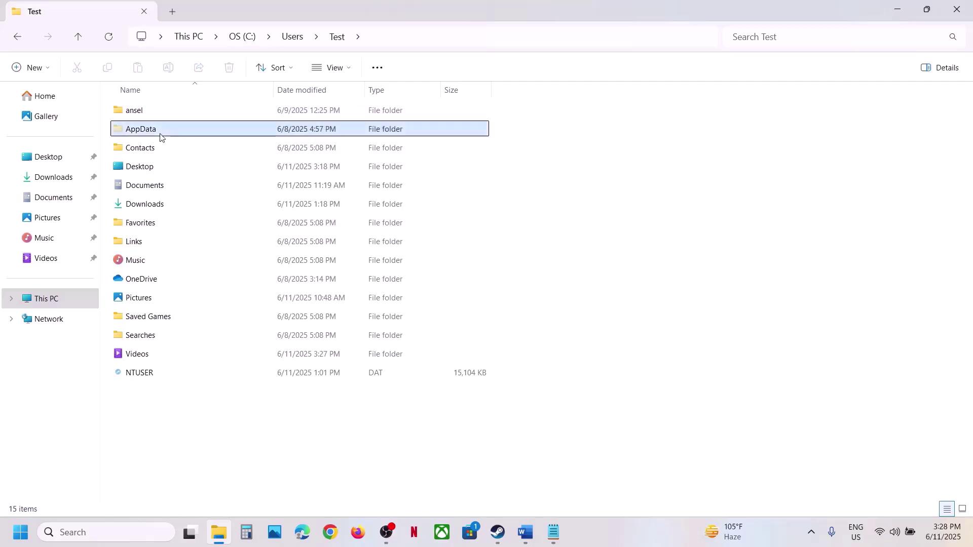
double_click(147, 115)
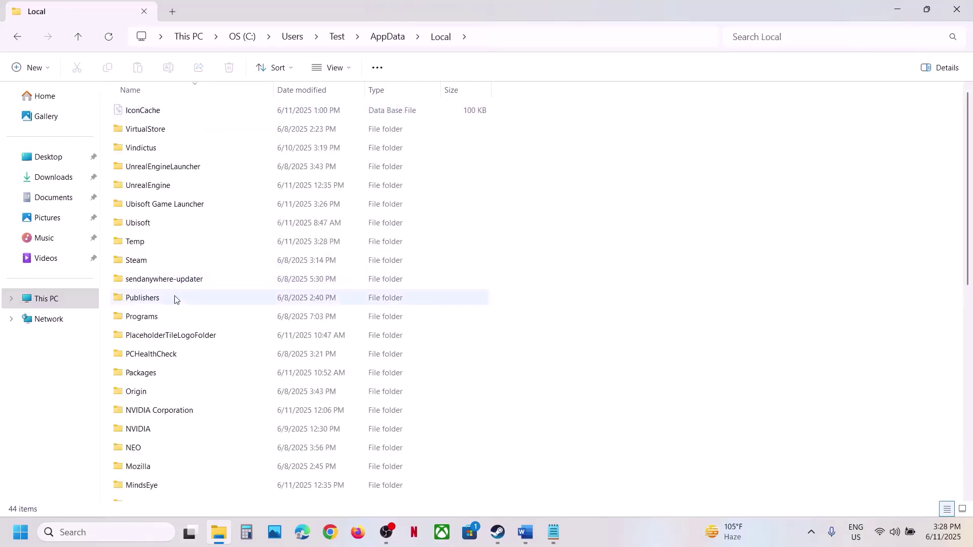
scroll(175, 294, down, 2)
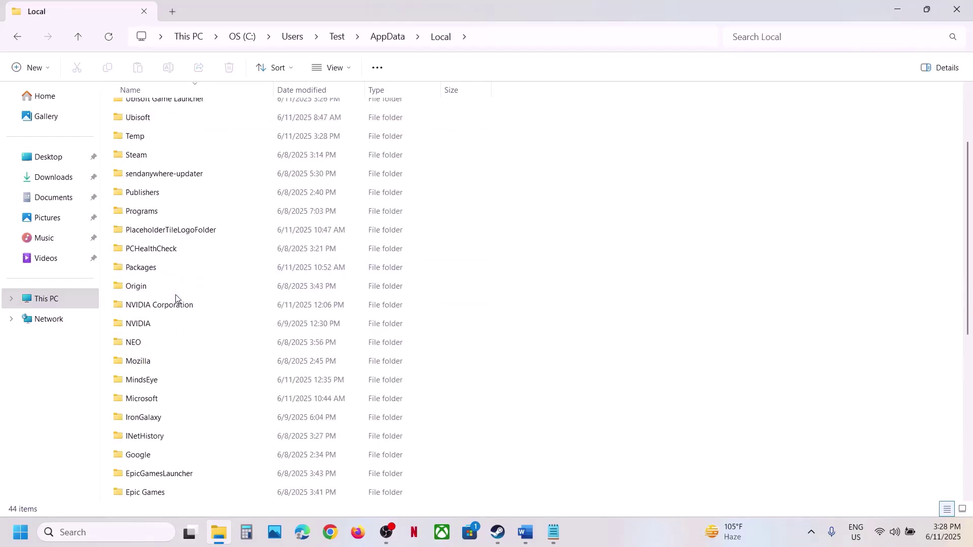
click(144, 381)
scroll(183, 368, down, 1)
scroll(183, 369, down, 1)
double_click(151, 267)
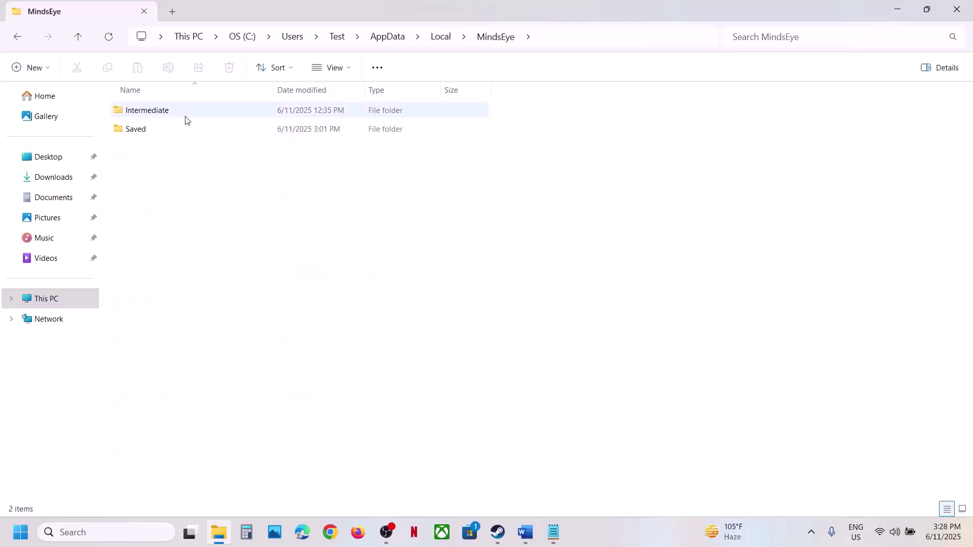
double_click(142, 133)
Copy the Config folder as a backup, then delete it.
click(155, 113)
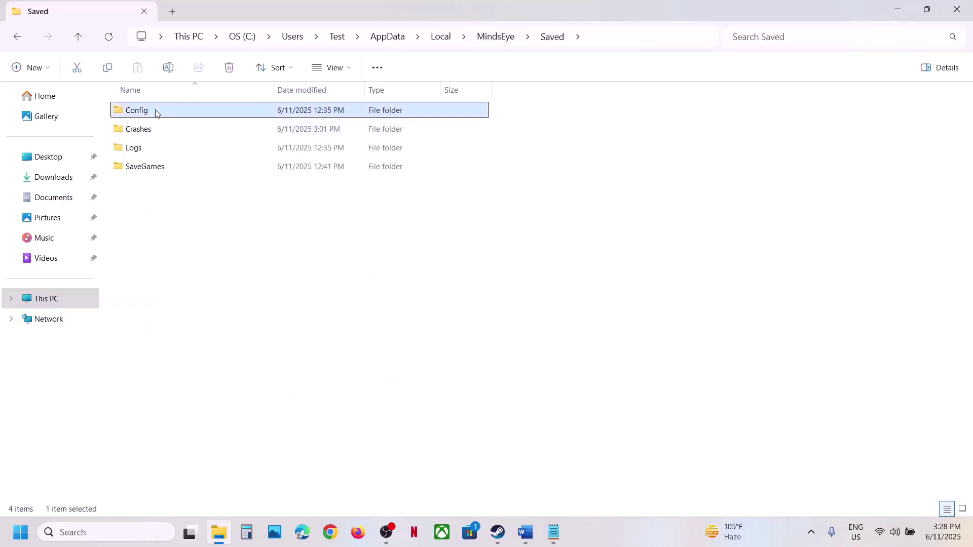
right_click(161, 113)
click(227, 128)
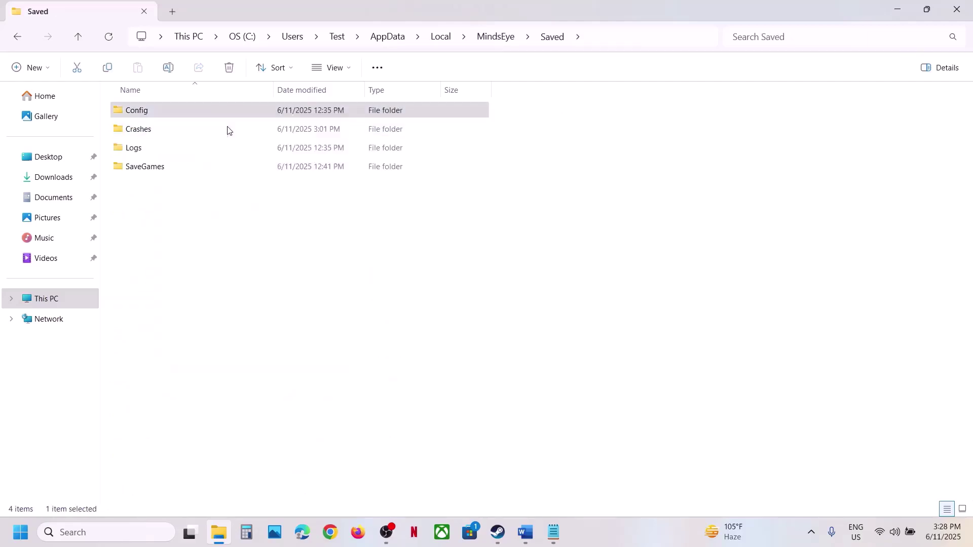
right_click(172, 111)
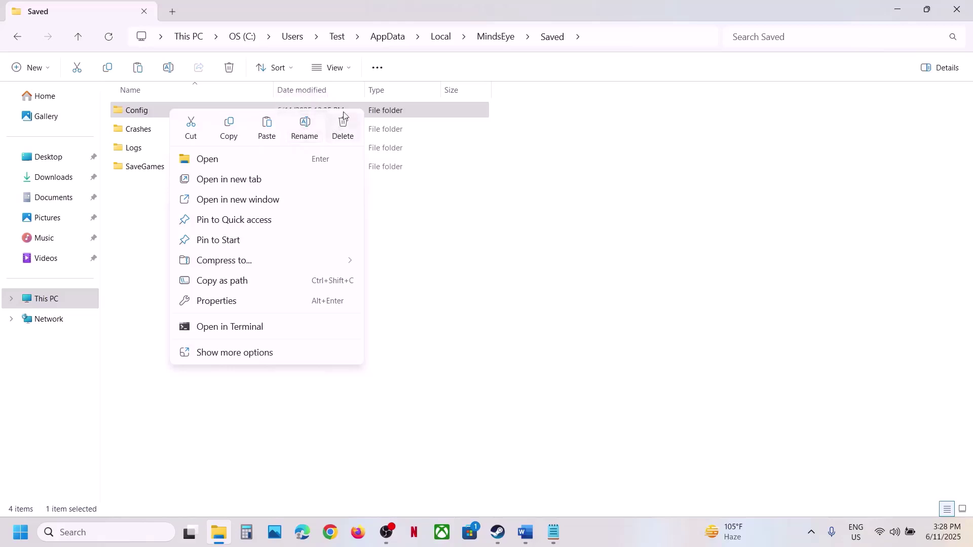
click(344, 132)
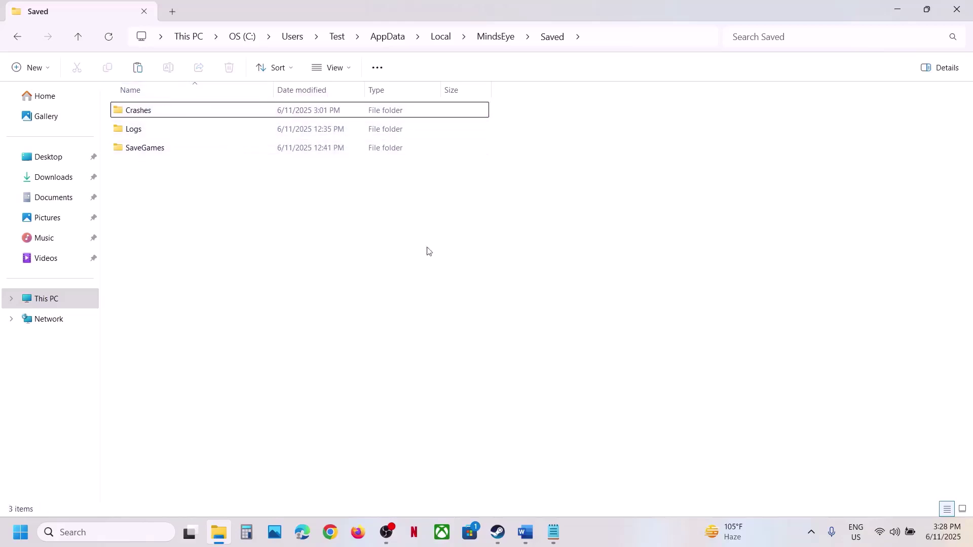
mouse_move(494, 537)
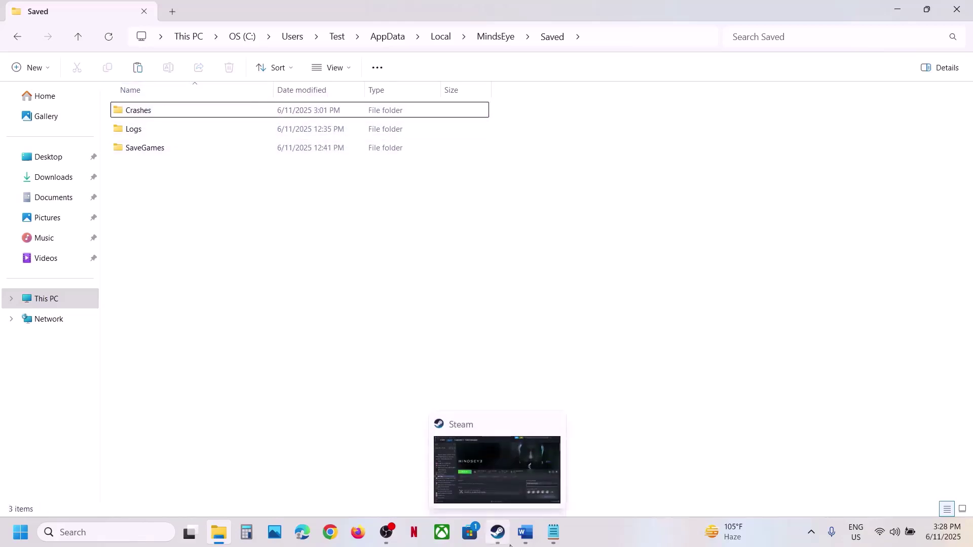
click(498, 533)
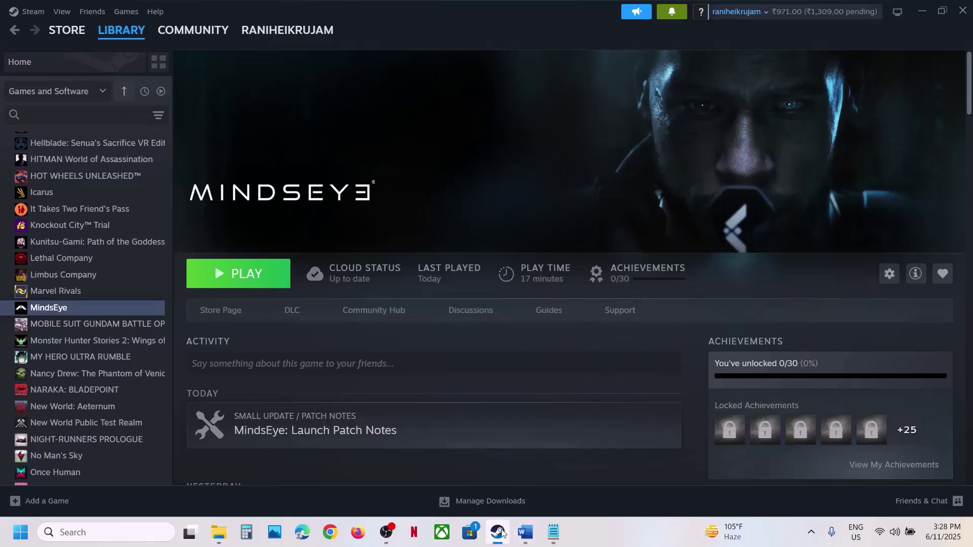
click(525, 532)
drag(247, 346, 762, 346)
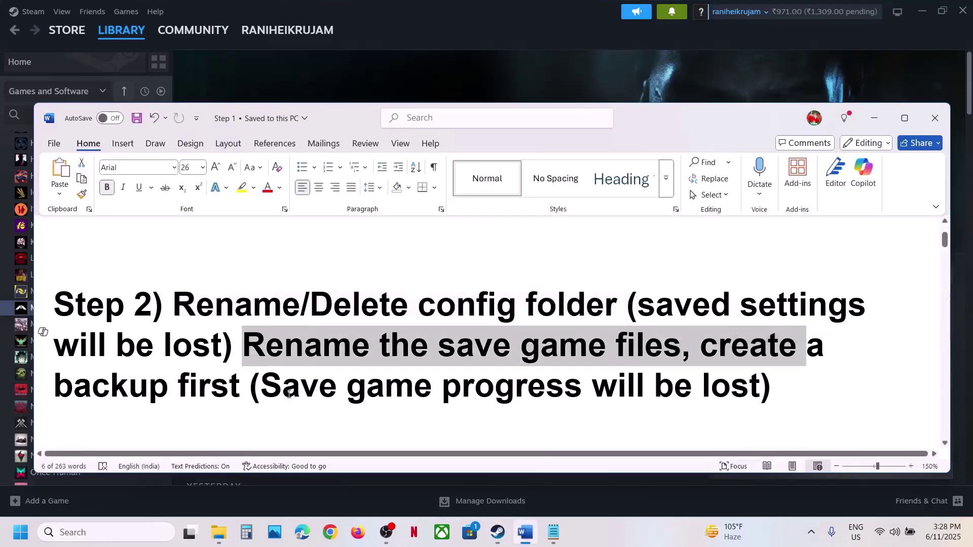
drag(281, 390, 729, 381)
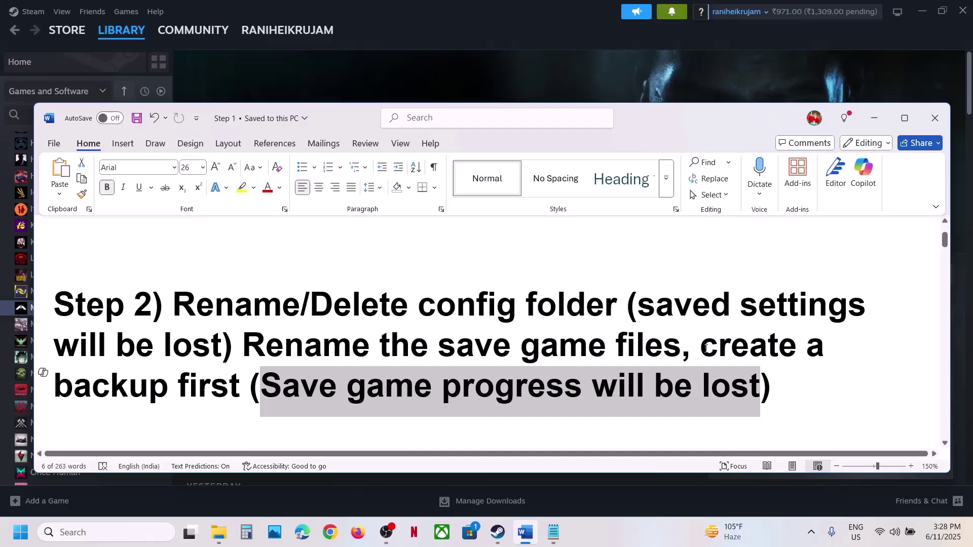
drag(702, 348, 249, 389)
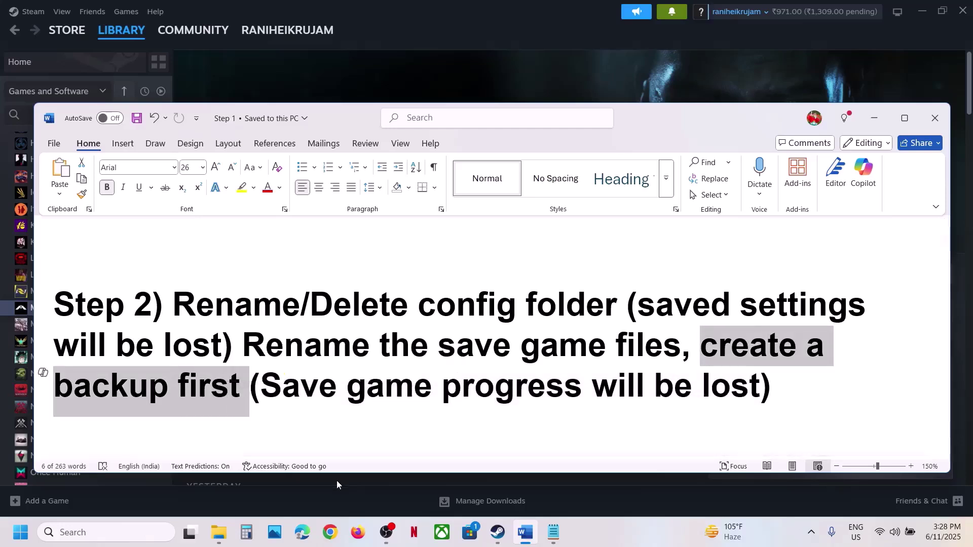
click(219, 532)
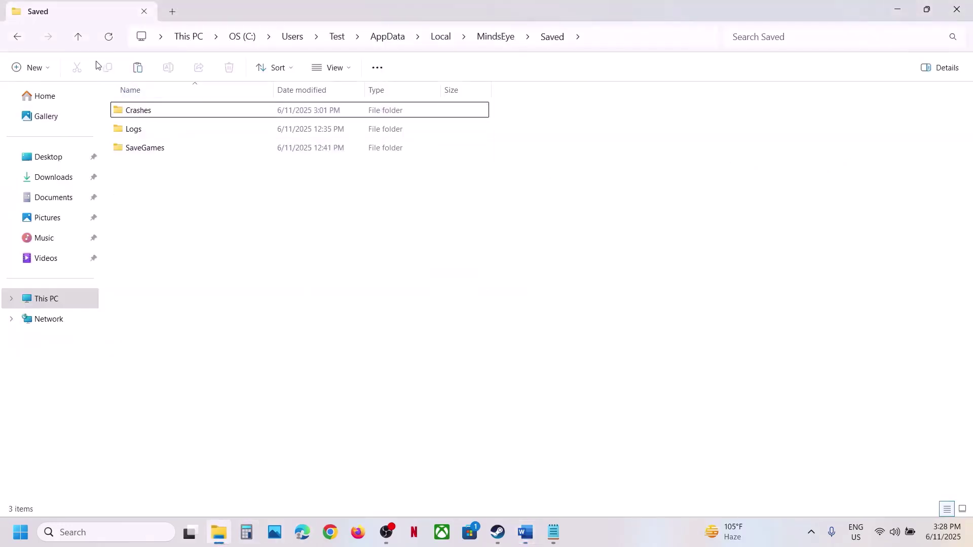
Go up to AppData\Local and paste a copy of the MindsEye folder onto the desktop.
click(80, 39)
click(79, 38)
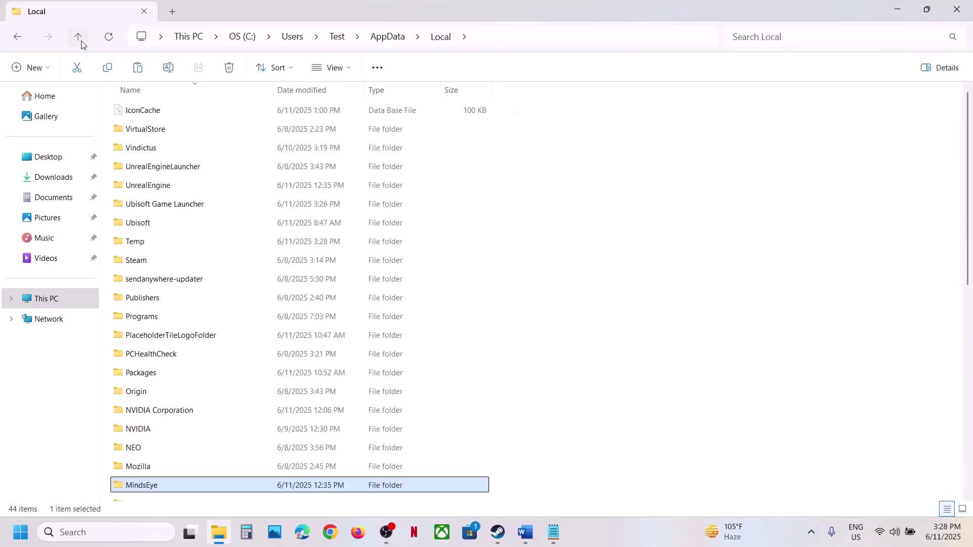
scroll(189, 485, down, 2)
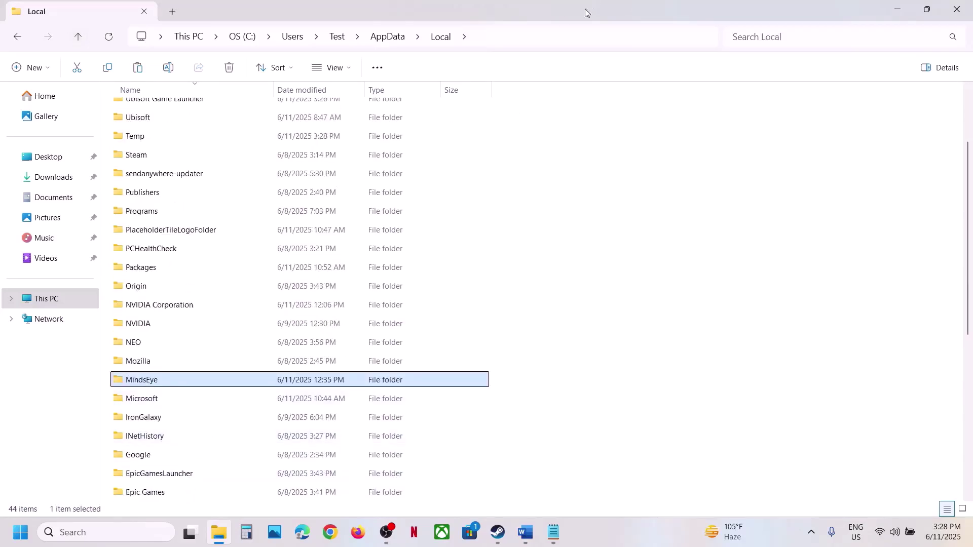
click(546, 36)
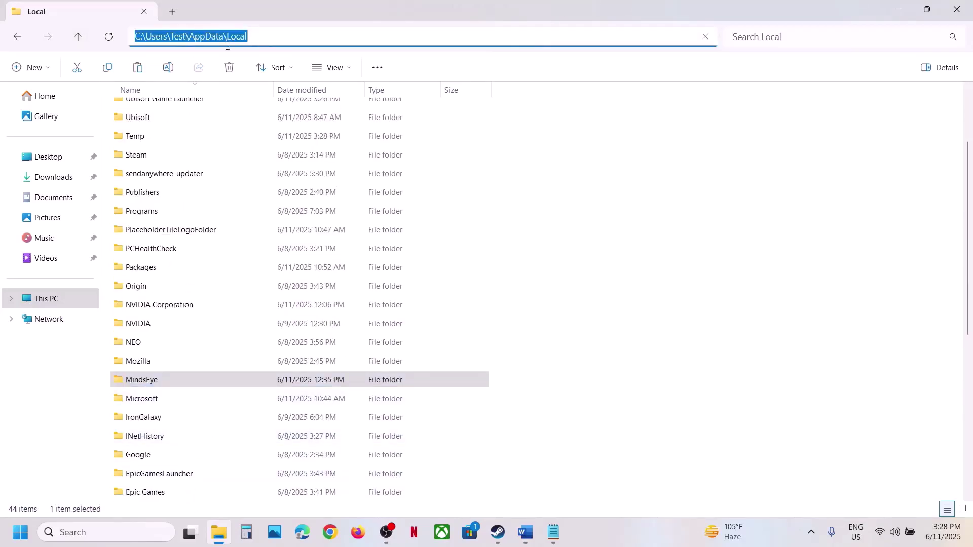
click(152, 387)
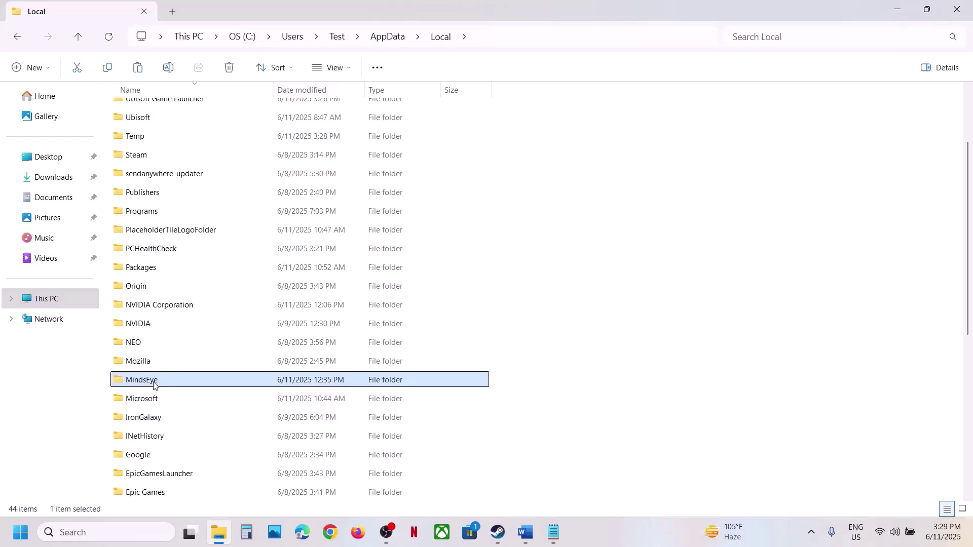
right_click(154, 385)
click(213, 413)
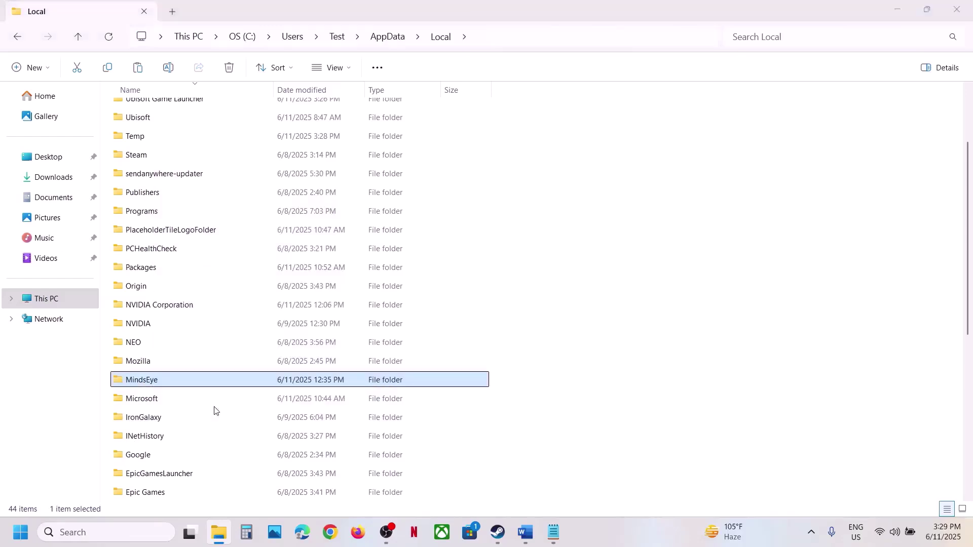
key(super+d)
key(ctrl+v)
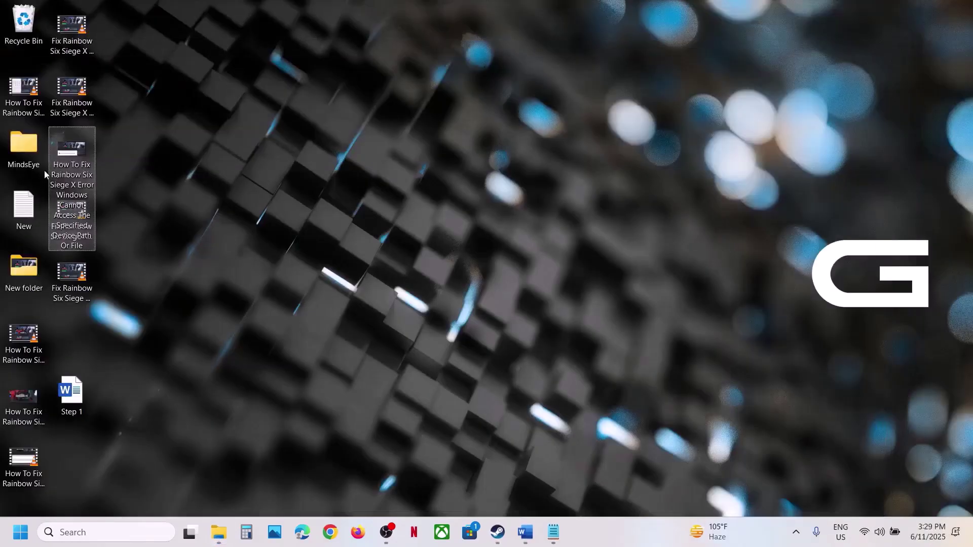
drag(24, 147, 484, 201)
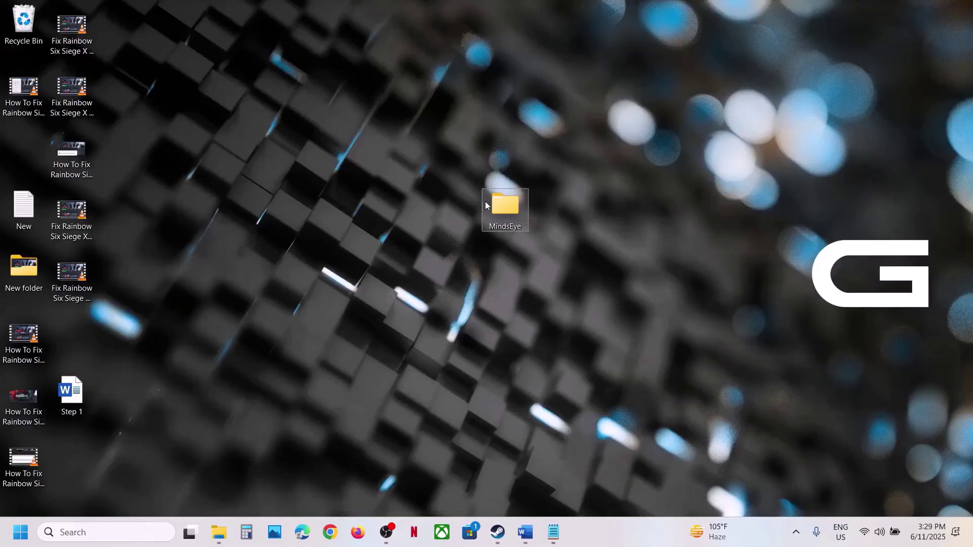
Rename the original MindsEye folder in AppData\Local to MindsEye.old.
click(218, 531)
right_click(145, 383)
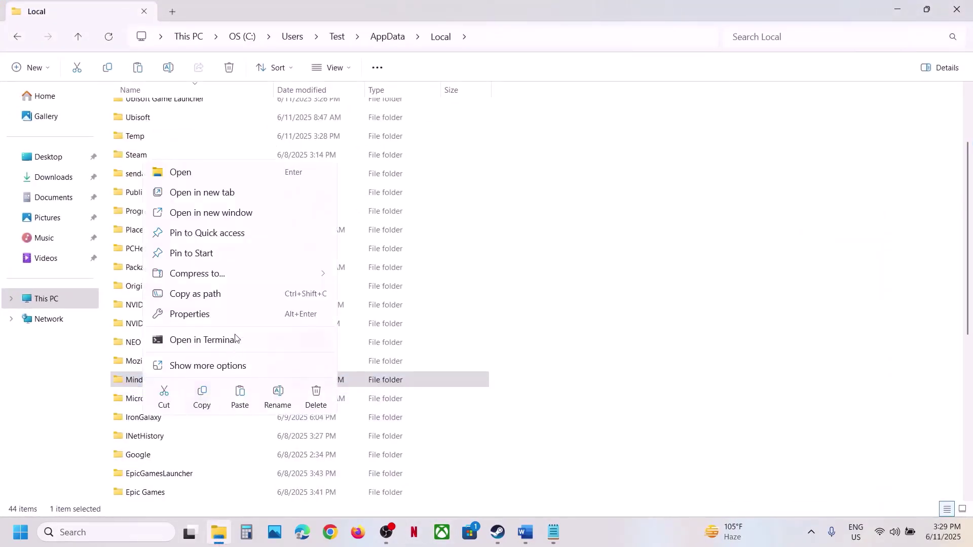
click(278, 398)
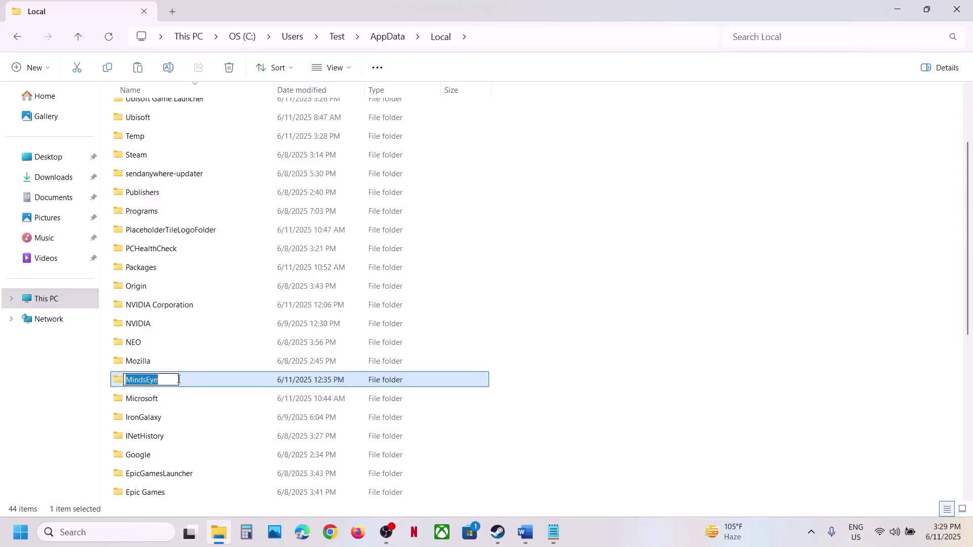
click(164, 380)
text(.old)
click(685, 399)
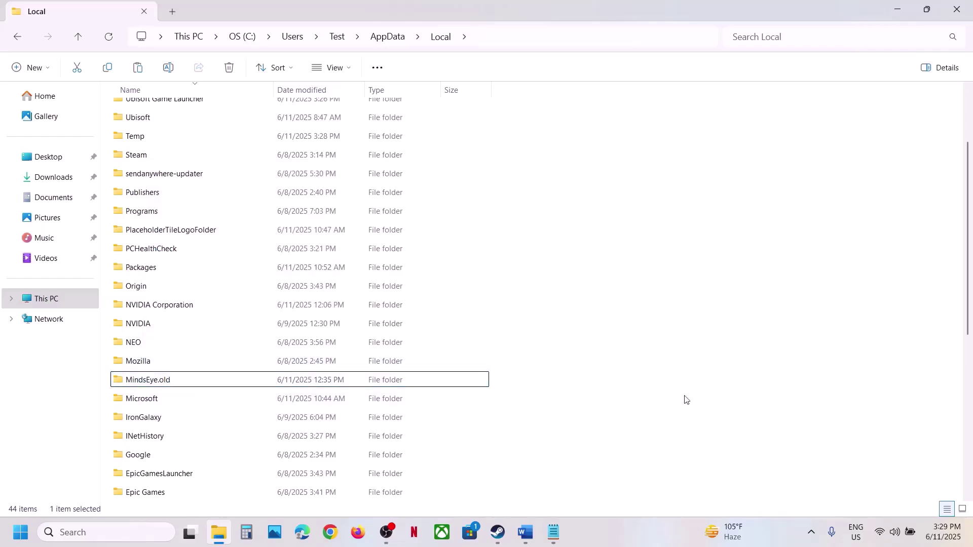
Highlight Step 3's run-as-administrator advice in Word, then return to the Steam library.
click(498, 532)
click(525, 532)
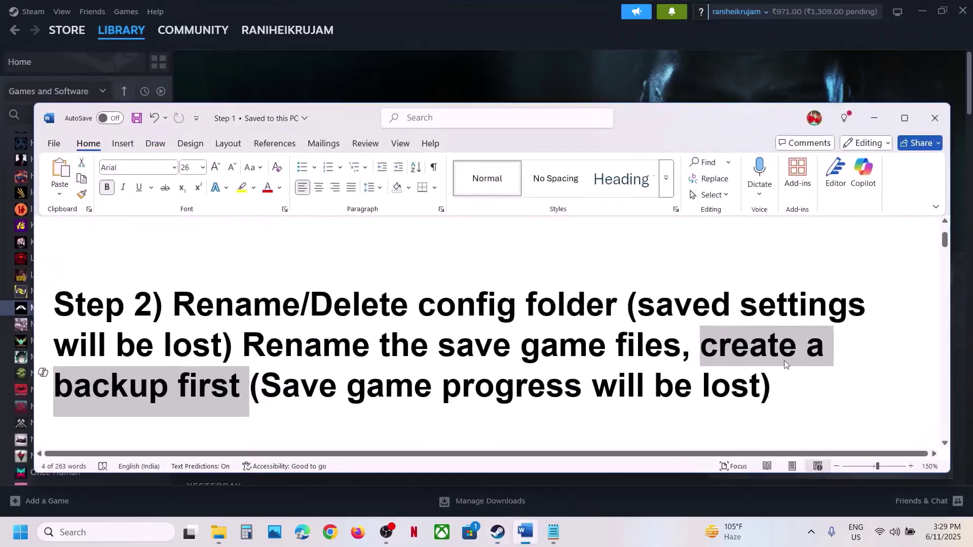
scroll(375, 332, down, 5)
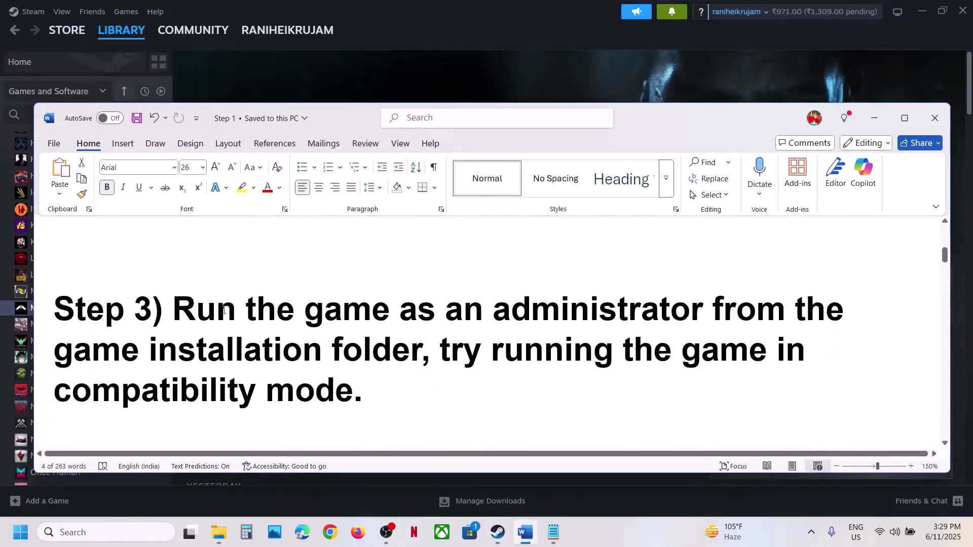
drag(198, 305, 432, 350)
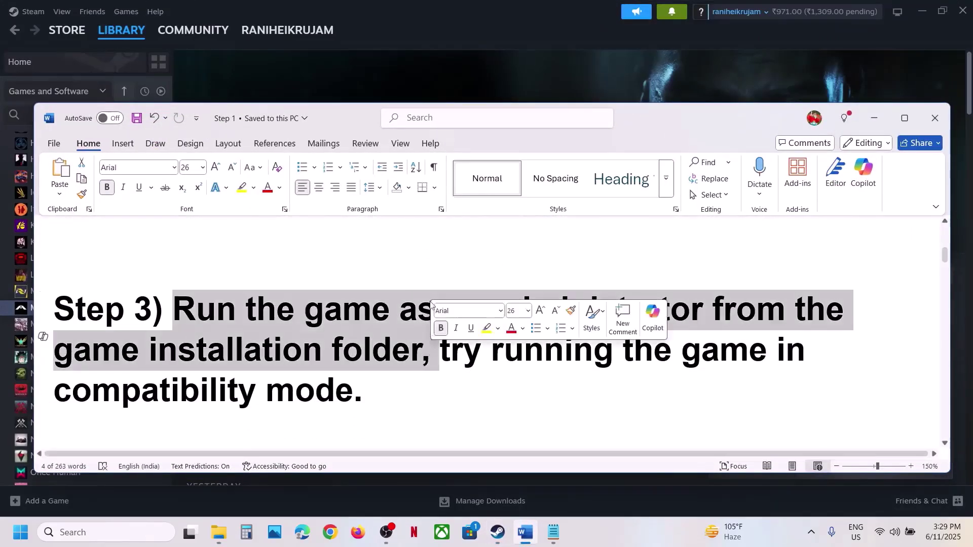
click(6, 230)
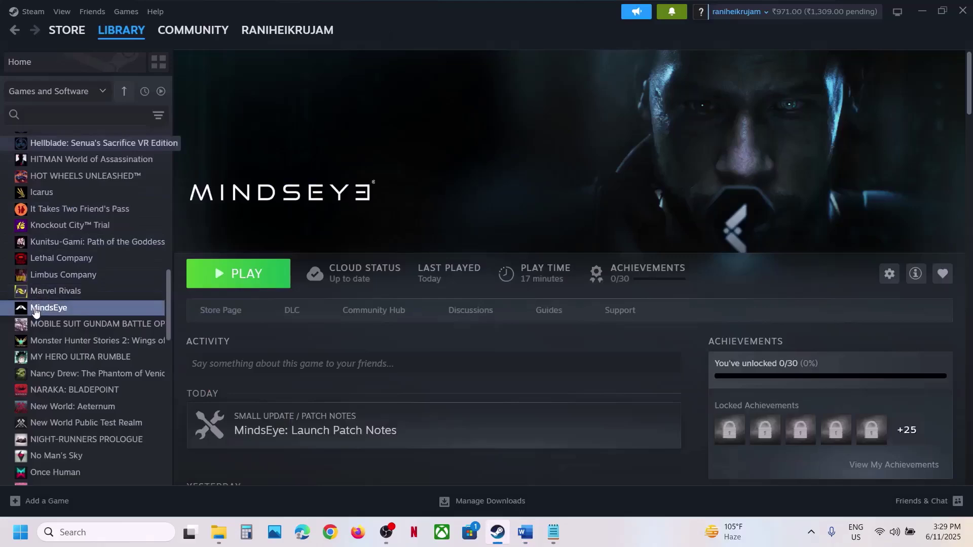
Use Manage > Browse local files on MindsEye in Steam and select the MindsEye application.
right_click(37, 308)
mouse_move(69, 391)
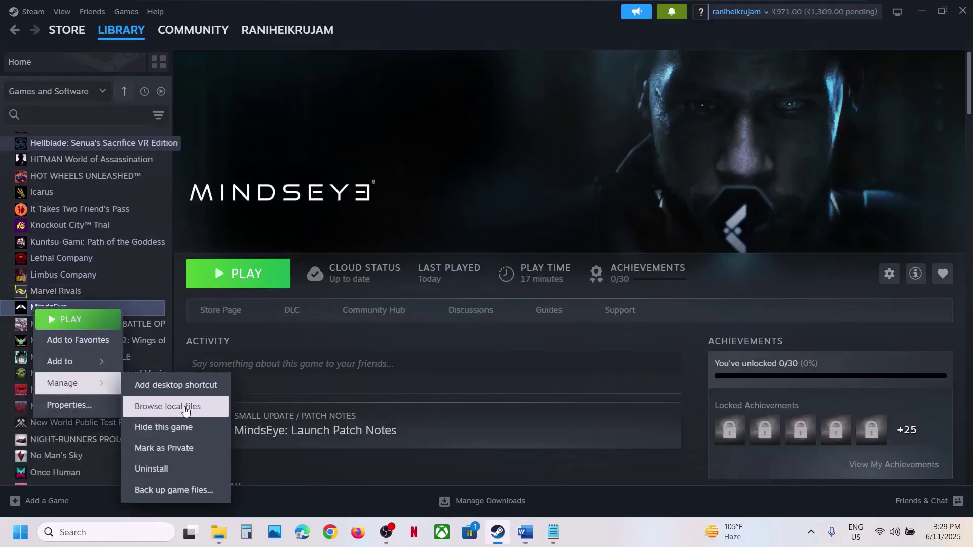
click(189, 406)
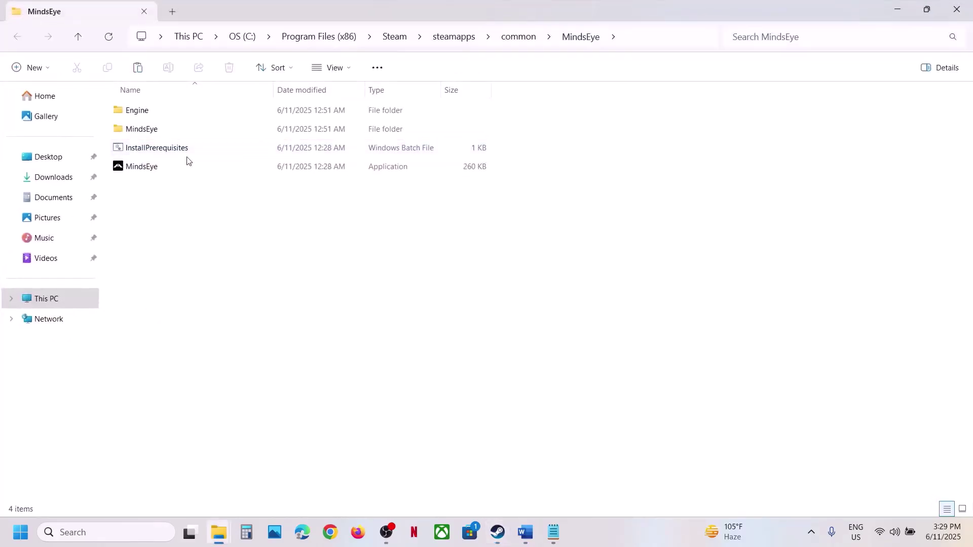
click(146, 170)
Tick Run this program as an administrator in MindsEye.exe's Compatibility properties and apply.
right_click(157, 172)
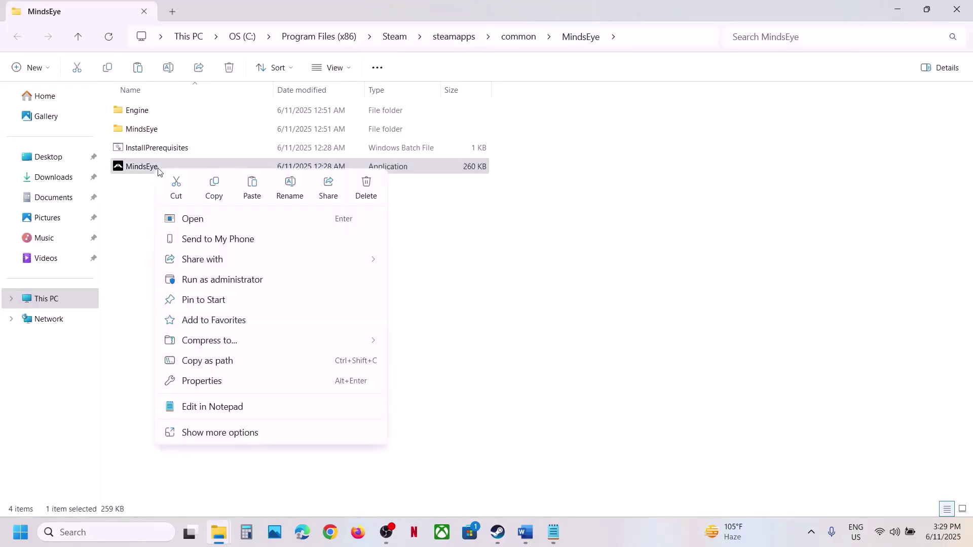
click(221, 383)
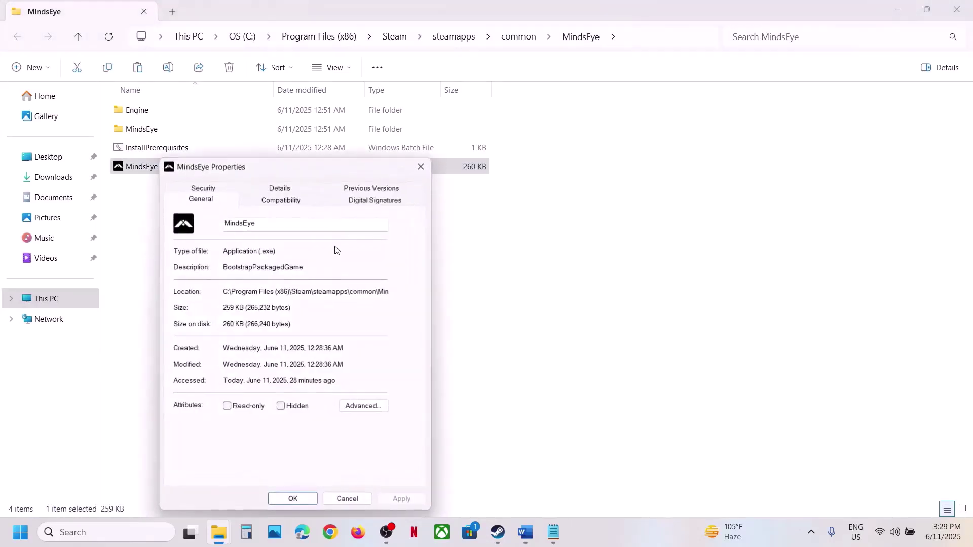
click(260, 202)
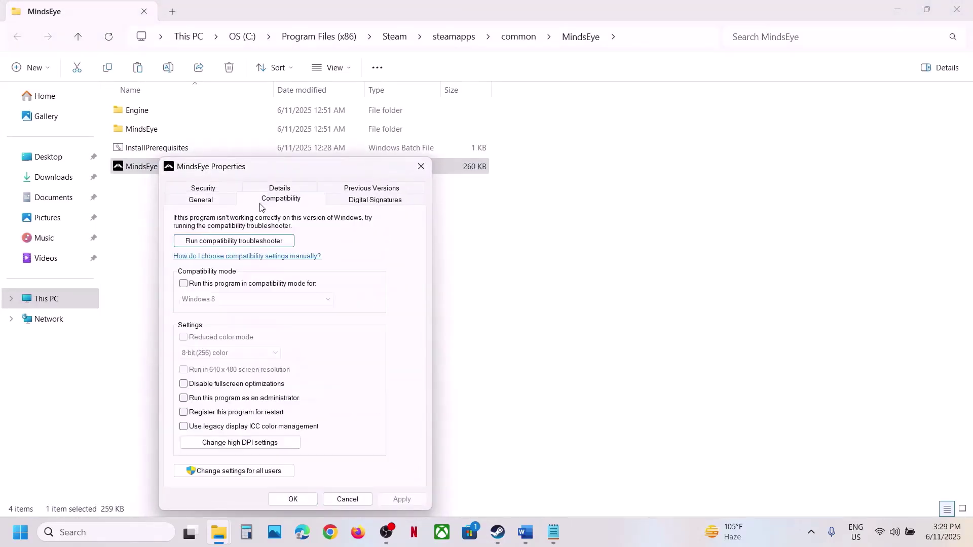
click(184, 399)
click(399, 494)
click(301, 500)
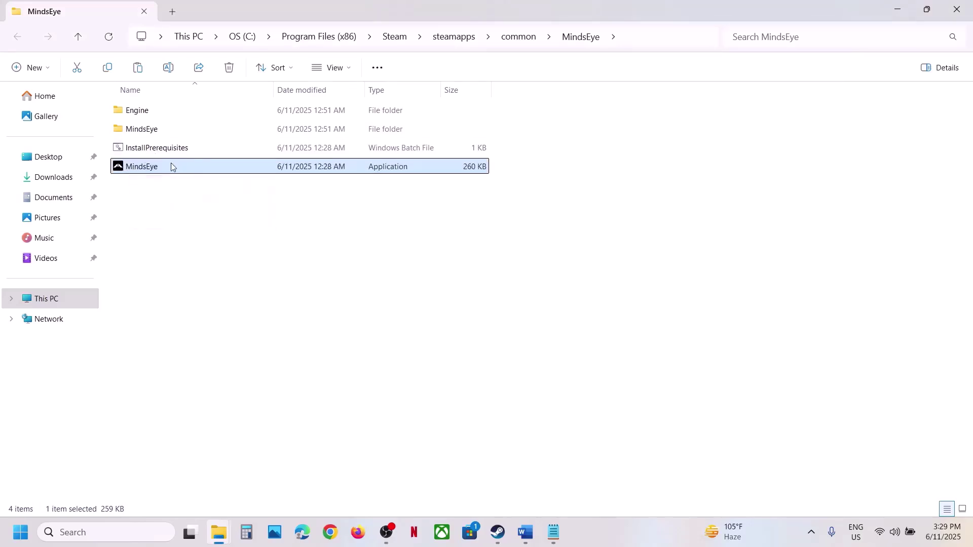
In Binaries\Win64, set MindsEye-Win64-Shipping to run as administrator and apply.
double_click(155, 131)
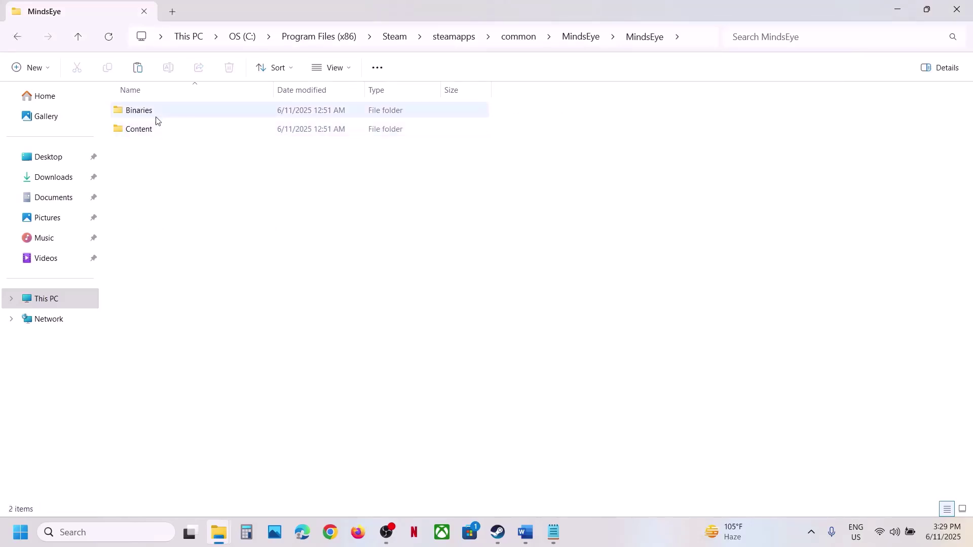
double_click(154, 117)
double_click(154, 115)
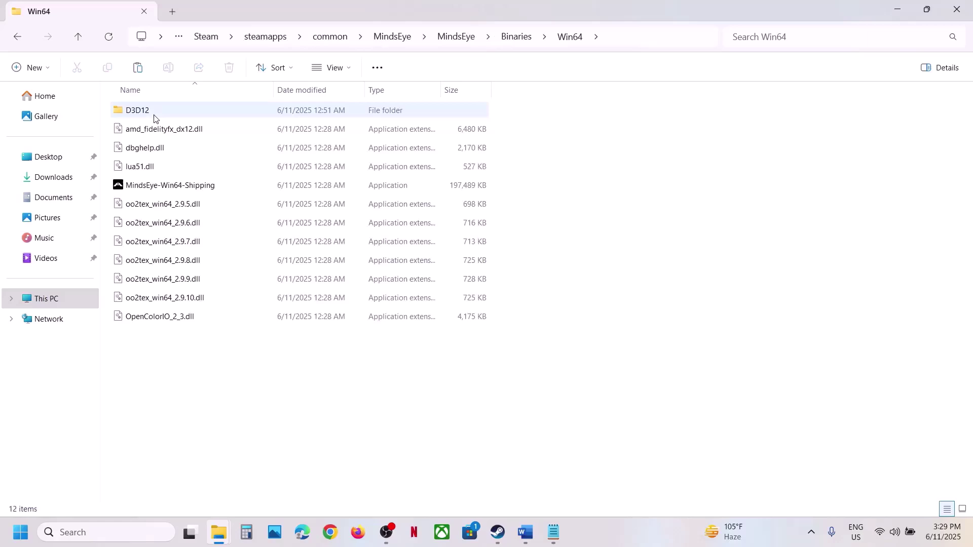
click(168, 185)
right_click(170, 188)
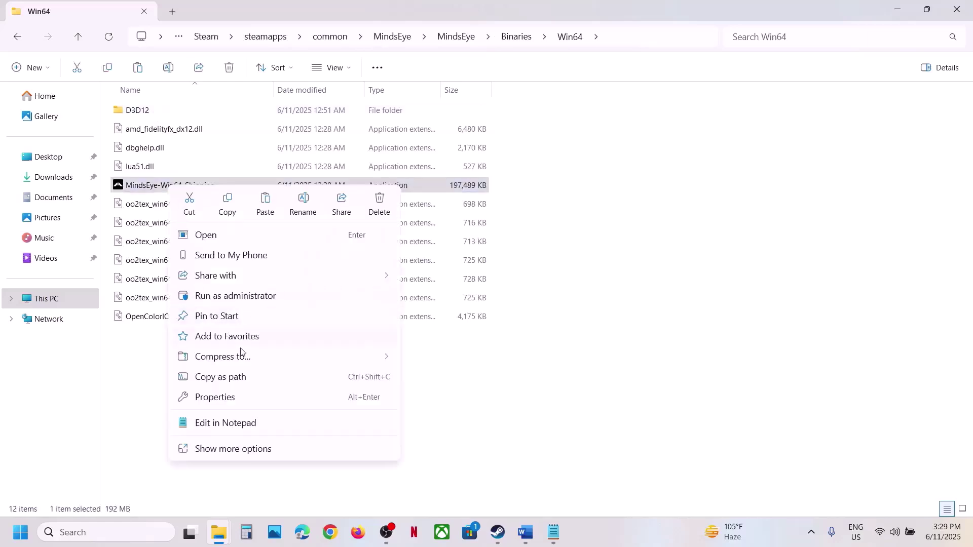
click(232, 396)
click(306, 203)
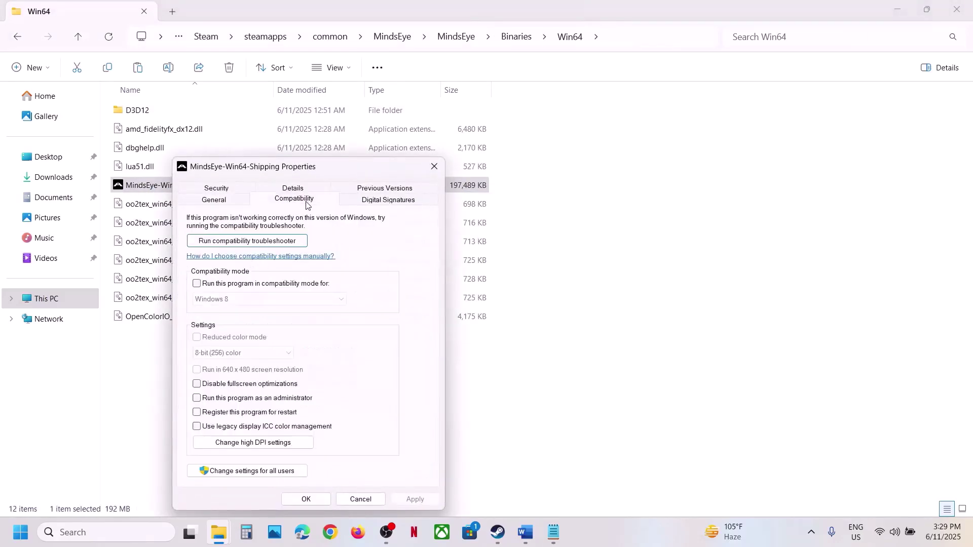
click(201, 398)
click(415, 499)
click(308, 501)
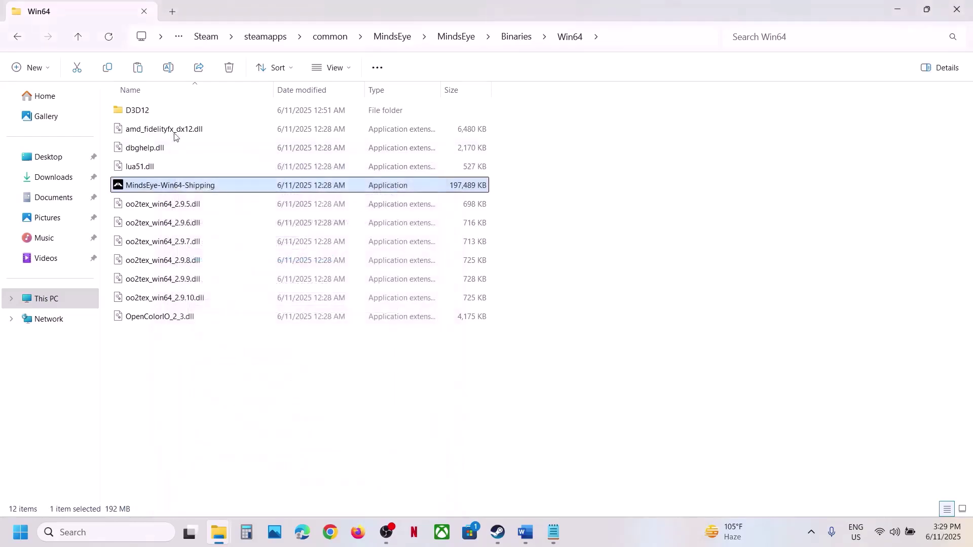
Turn on compatibility mode for MindsEye-Win64-Shipping and settle on Windows 7.
right_click(180, 188)
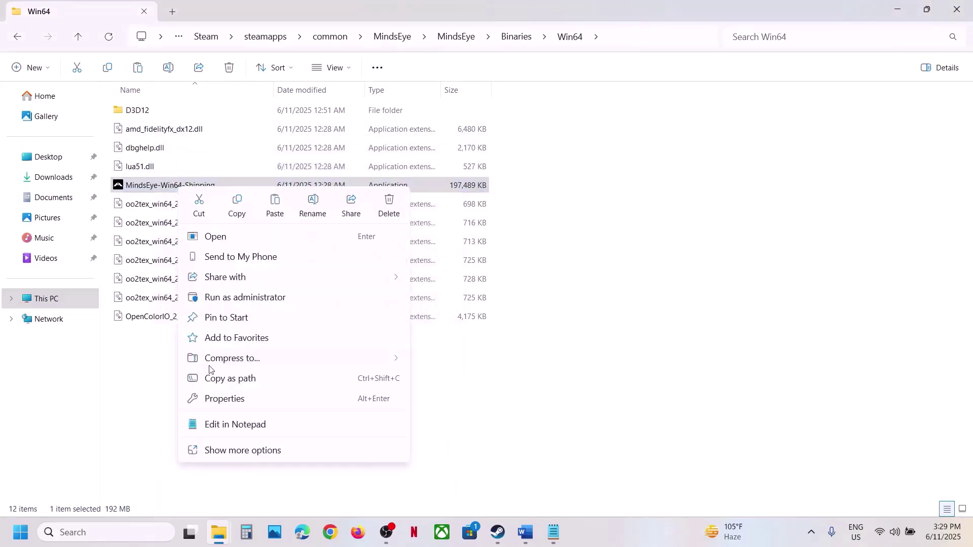
click(208, 403)
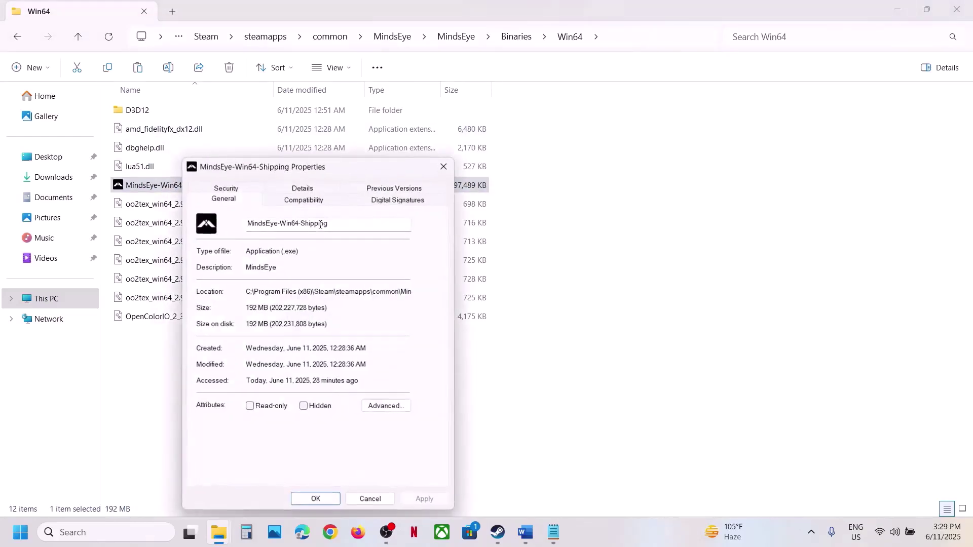
click(303, 205)
click(206, 284)
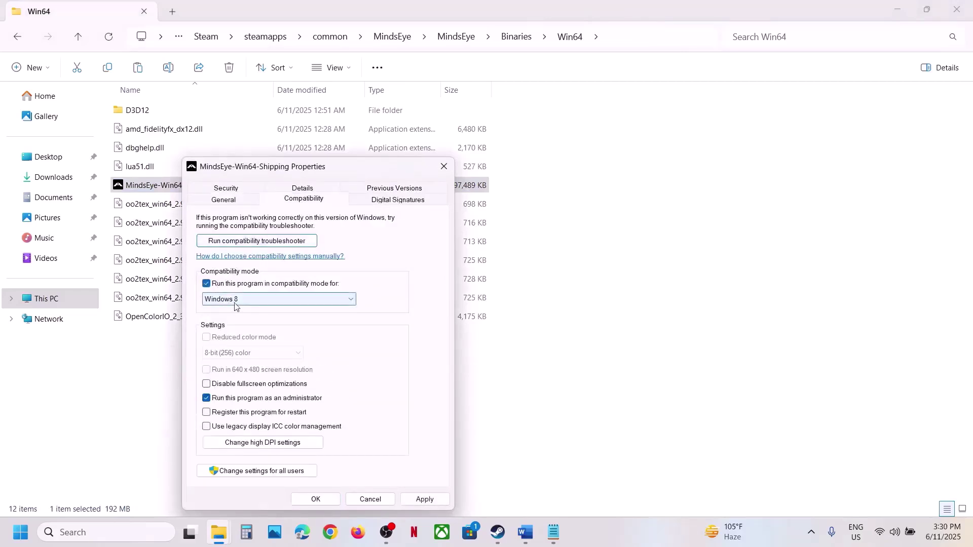
click(424, 499)
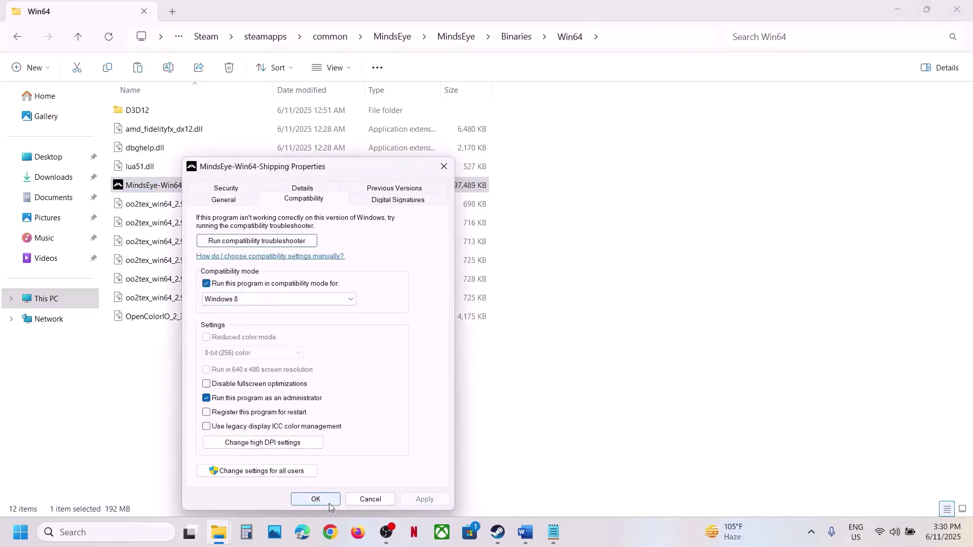
click(246, 305)
click(240, 330)
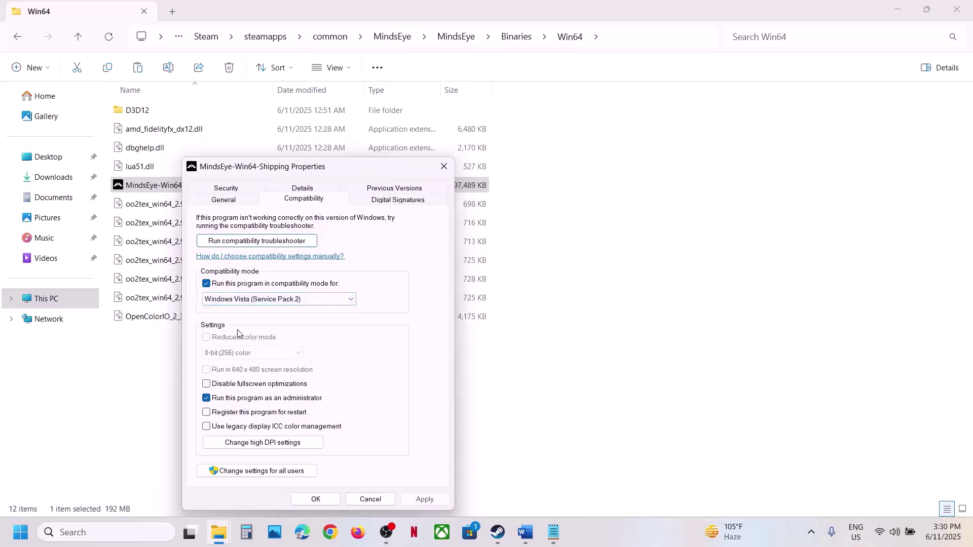
click(241, 304)
click(244, 337)
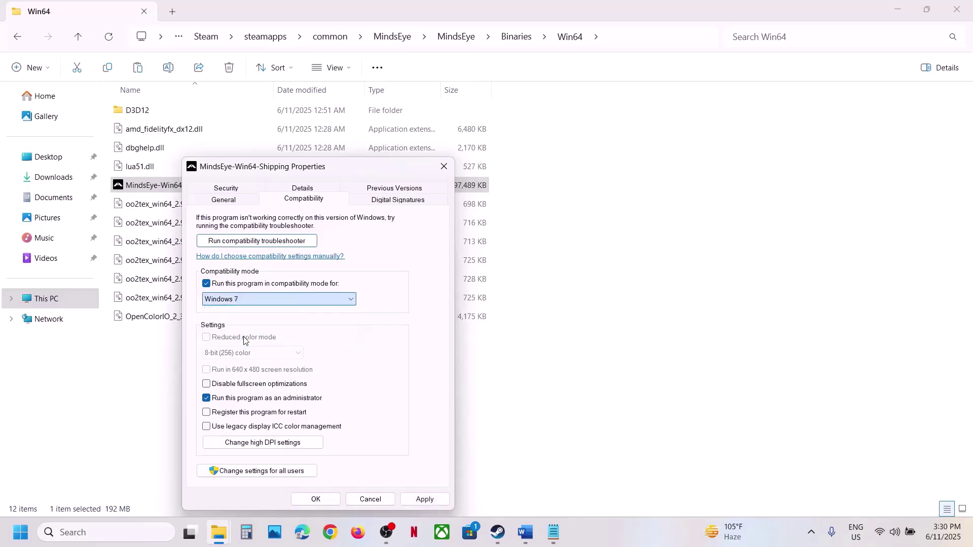
click(421, 499)
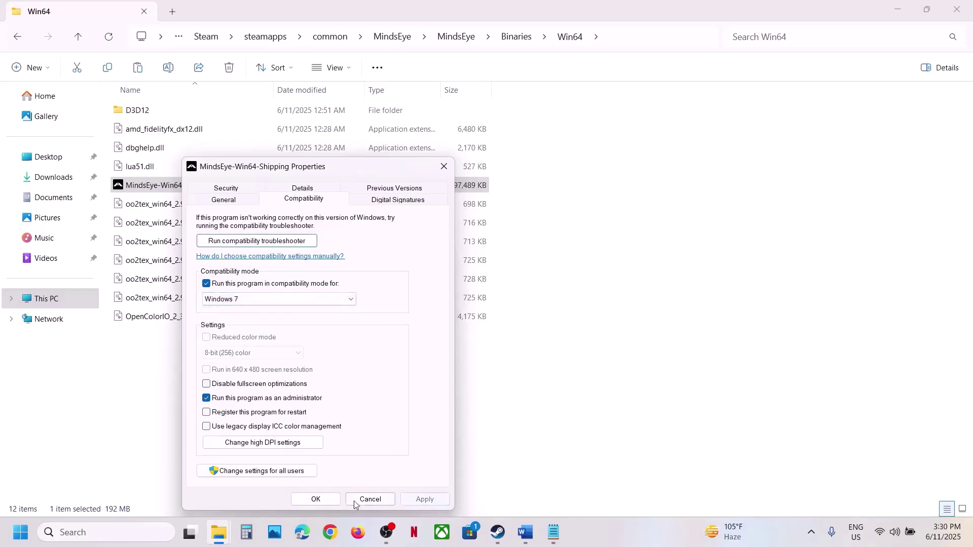
Disable fullscreen optimizations for MindsEye-Win64-Shipping and close its properties.
click(220, 388)
click(426, 499)
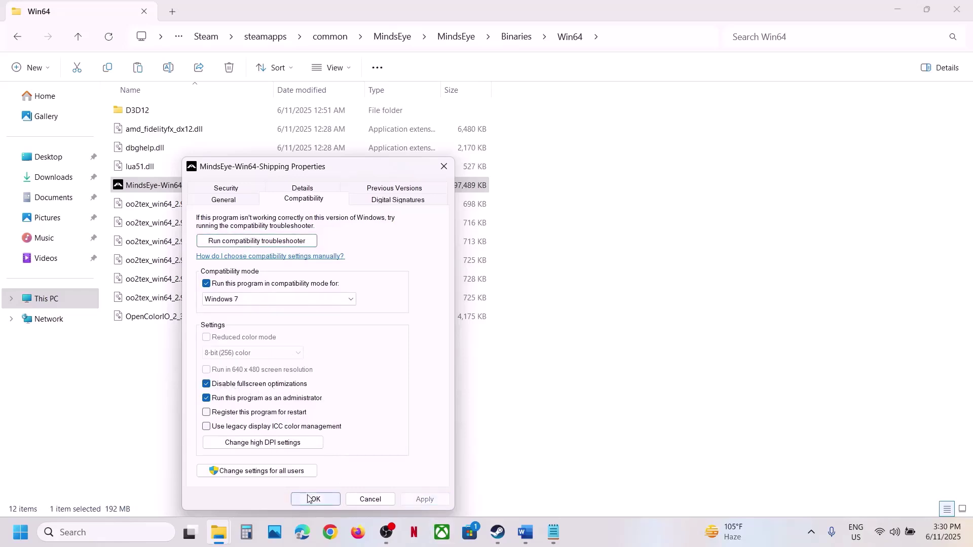
click(315, 499)
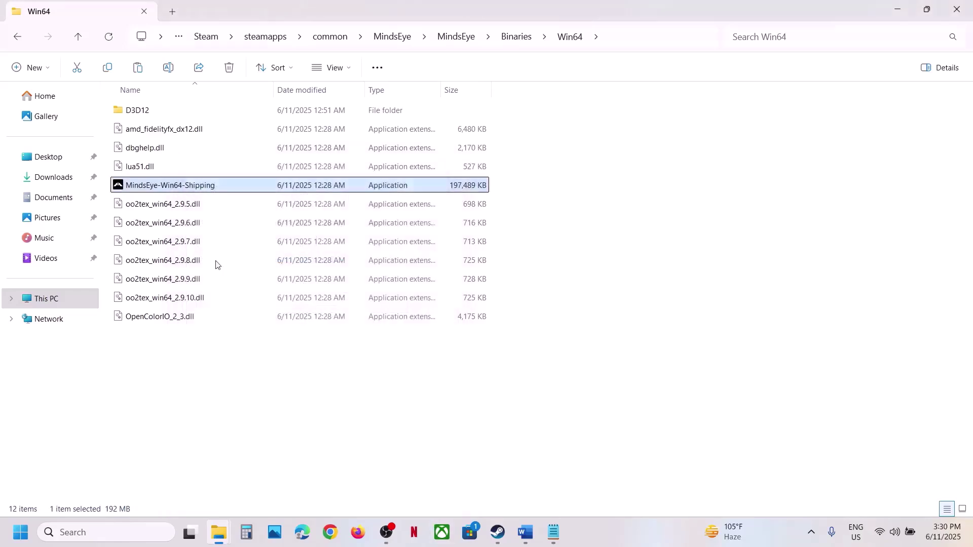
Untick Windows 7 compatibility mode, disabled fullscreen optimizations and run as administrator for MindsEye-Win64-Shipping.
right_click(134, 193)
click(205, 402)
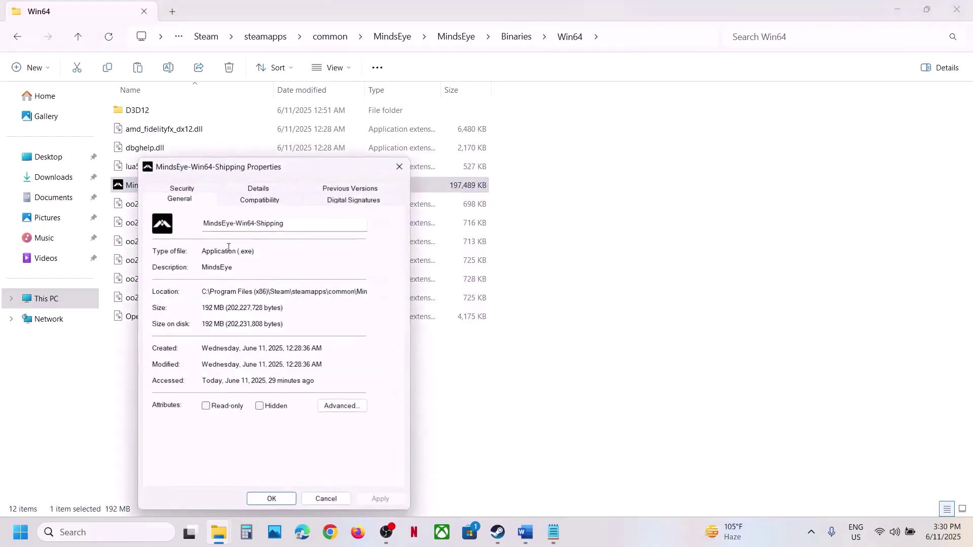
click(243, 194)
click(246, 191)
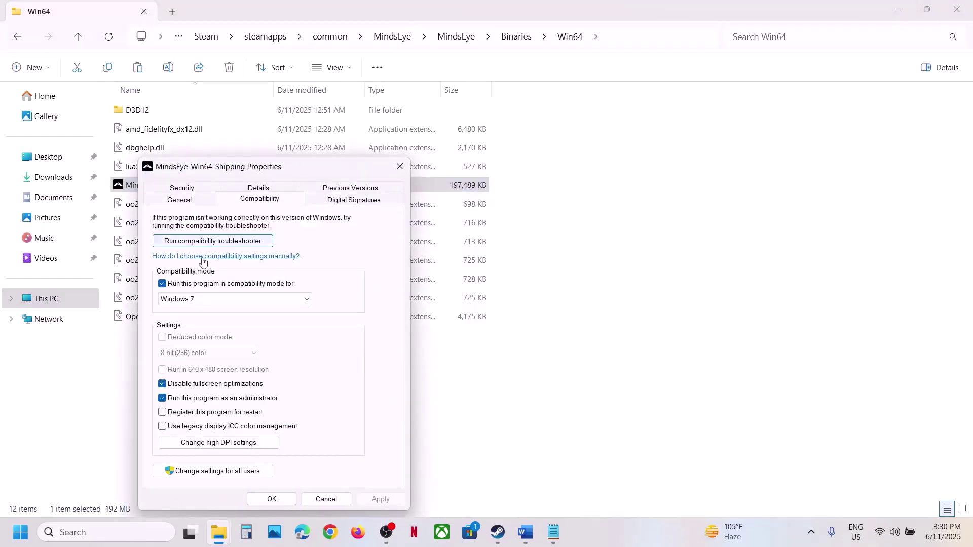
click(162, 285)
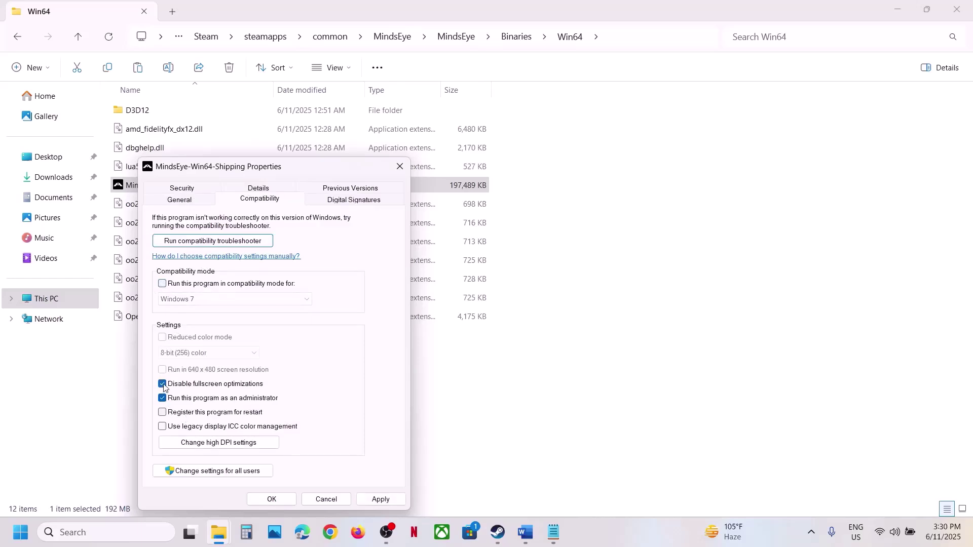
click(162, 384)
click(162, 398)
click(391, 499)
click(278, 501)
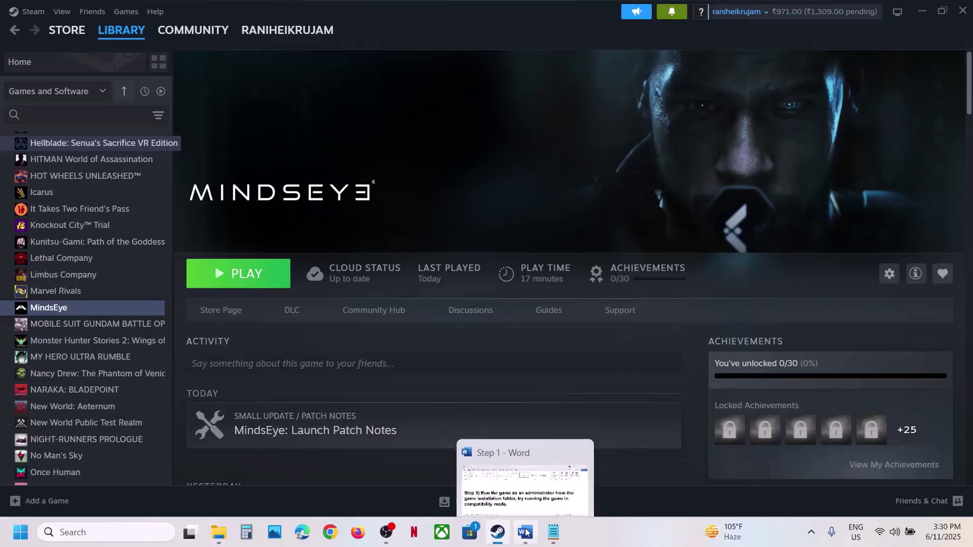
Highlight the Step 4 Verify the game files instruction in Word.
click(526, 532)
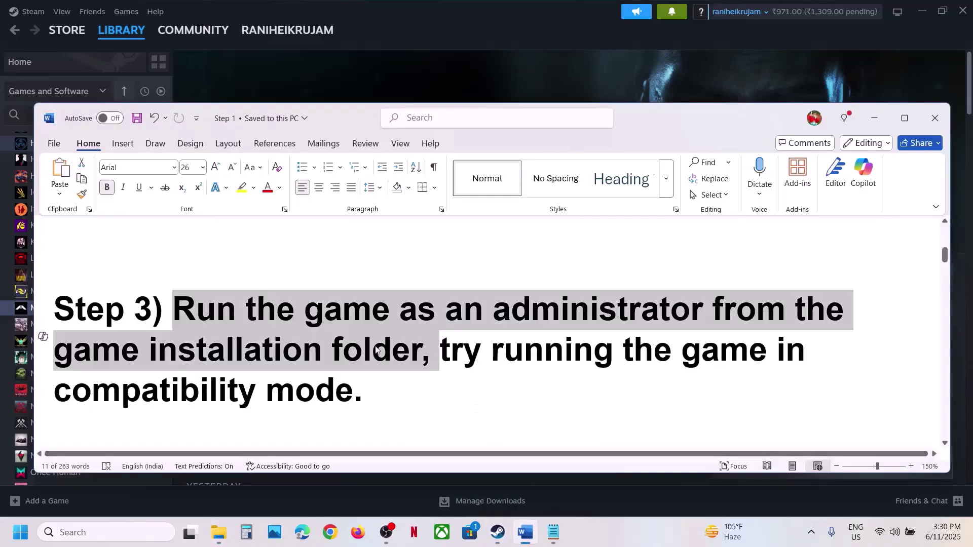
scroll(304, 375, down, 3)
drag(172, 359, 490, 359)
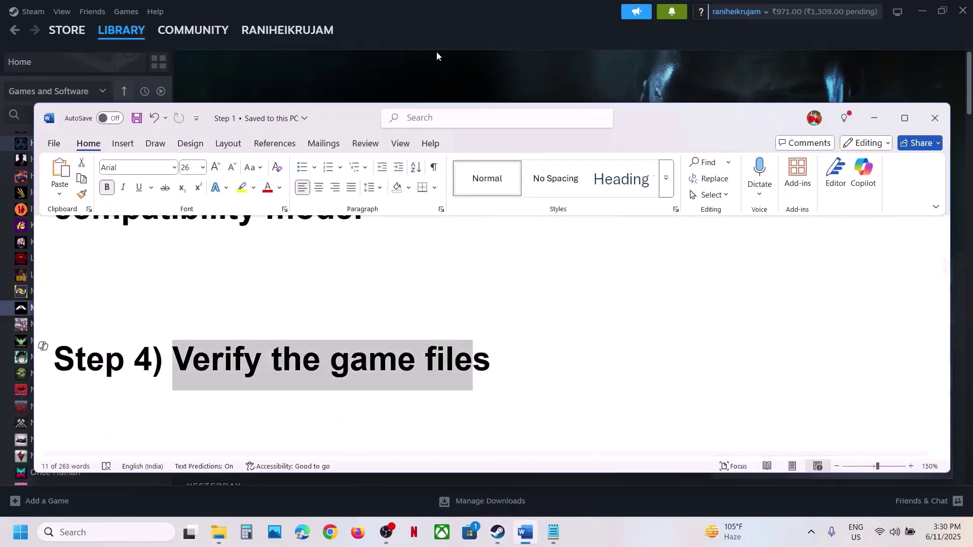
View the Installed Files section of MindsEye's Steam properties, then close them.
click(436, 51)
right_click(98, 308)
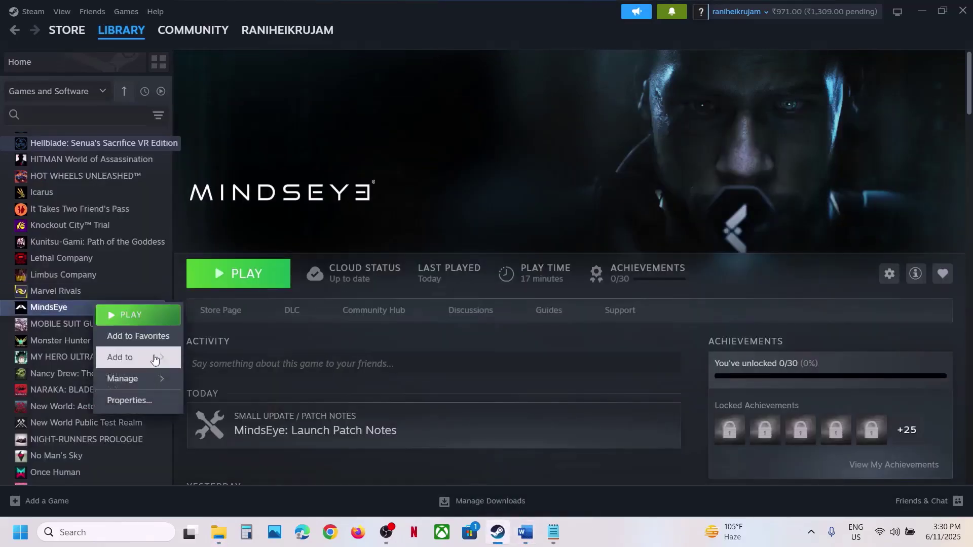
click(145, 402)
click(273, 183)
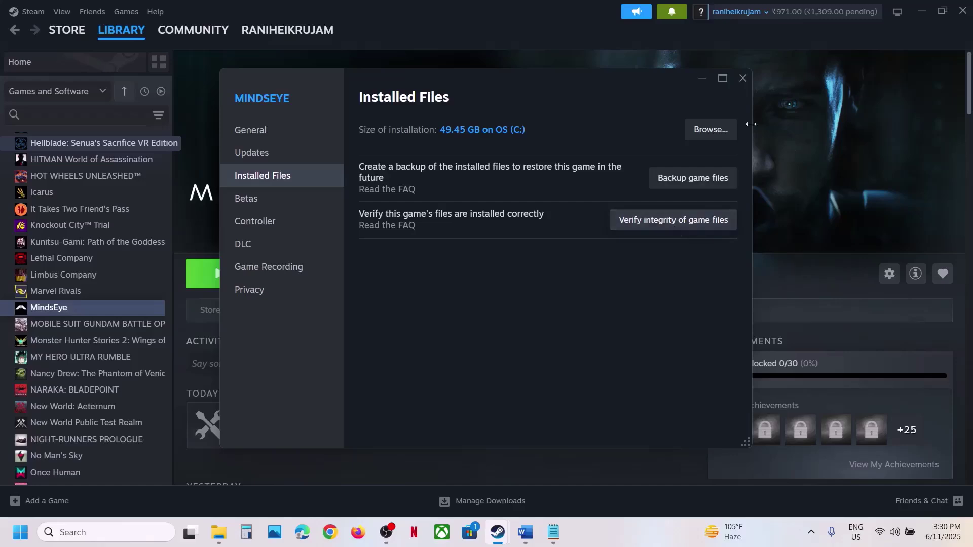
click(743, 78)
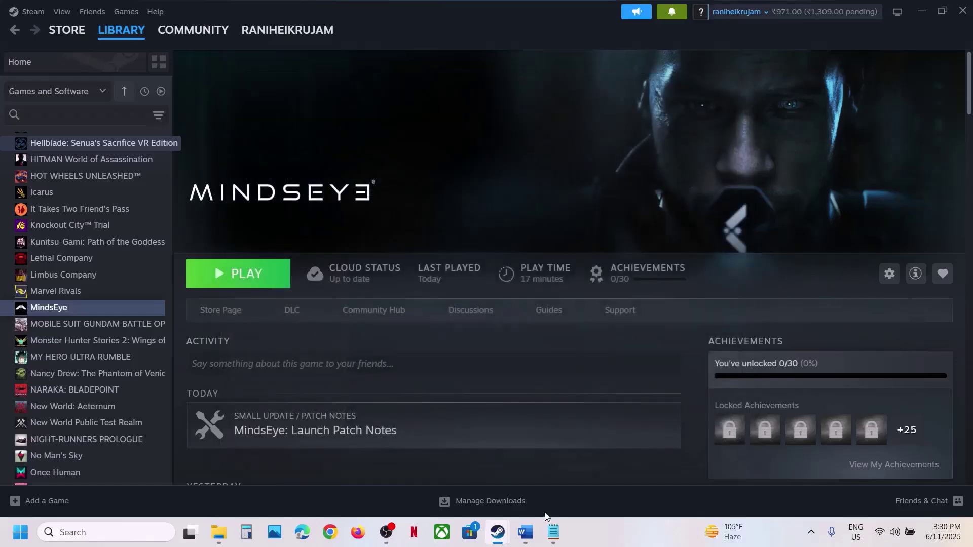
Highlight Step 5's Windows Security and Firewall instruction in Word.
click(525, 532)
scroll(332, 326, down, 3)
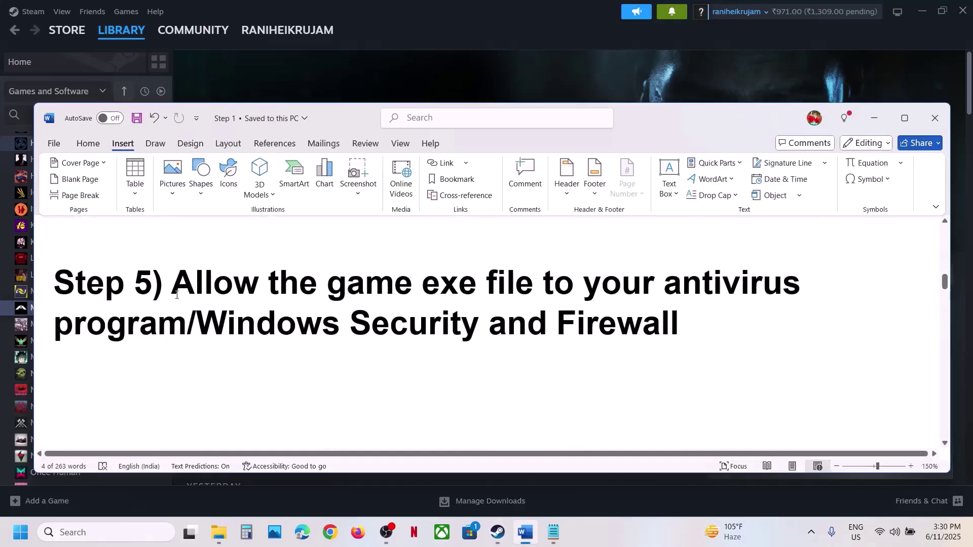
drag(176, 295, 185, 314)
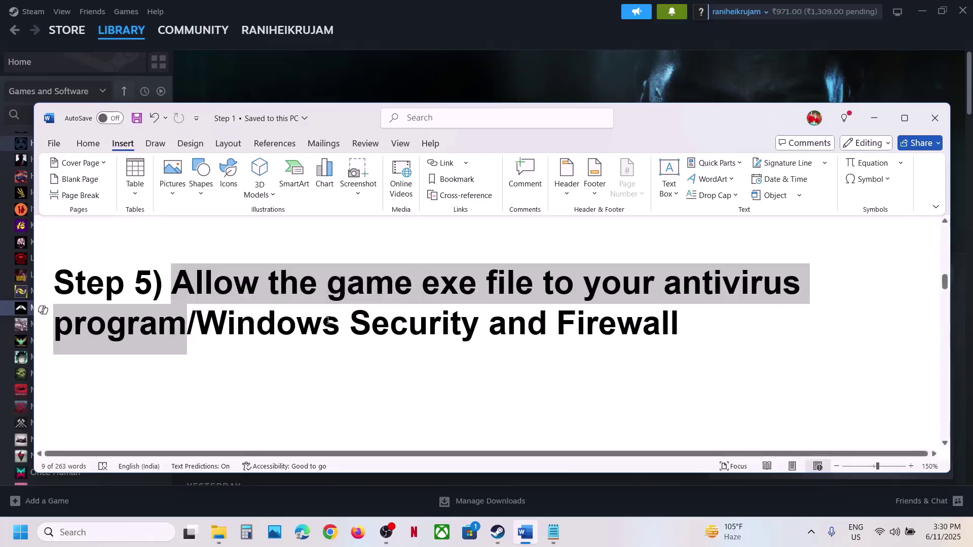
click(237, 313)
drag(198, 324, 678, 329)
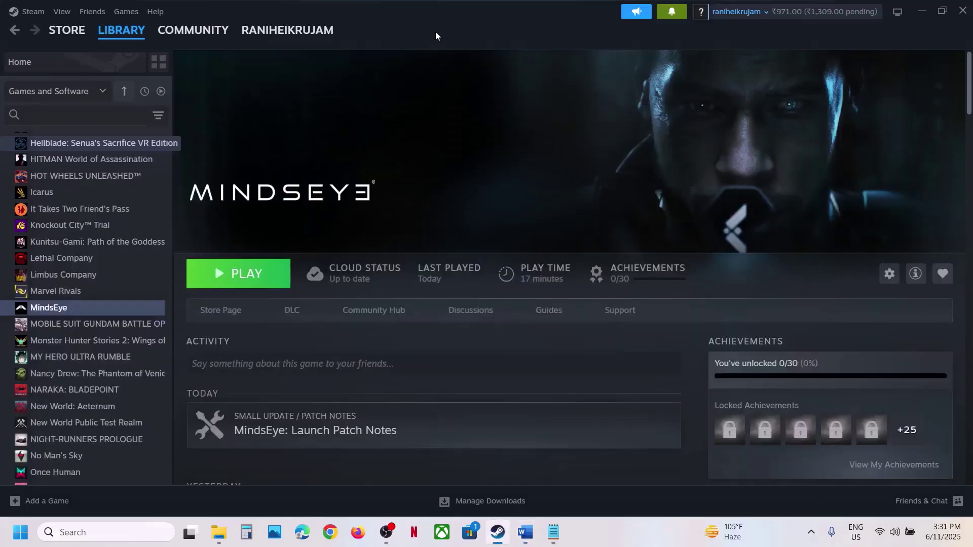
Reach Virus & threat protection via Settings > Privacy & security > Windows Security.
key(super+i)
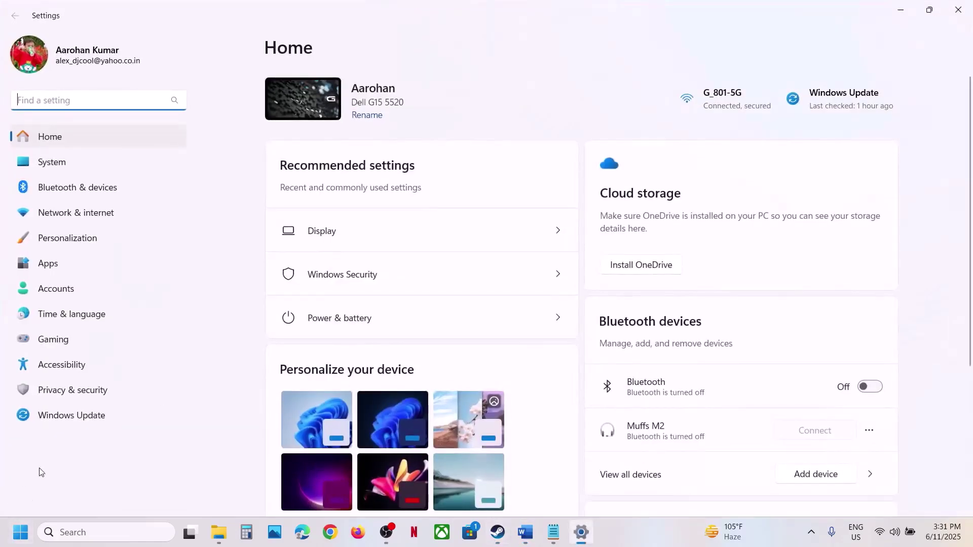
click(72, 390)
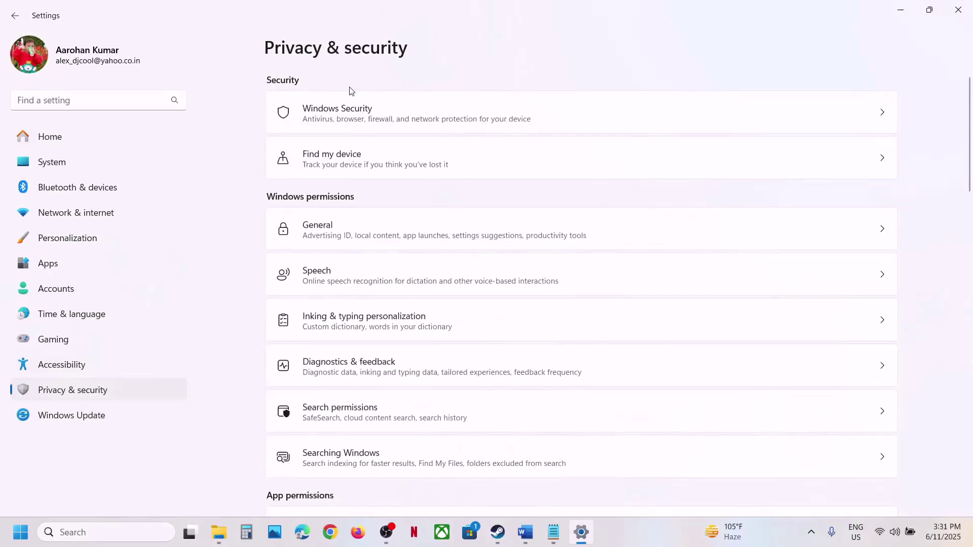
click(353, 106)
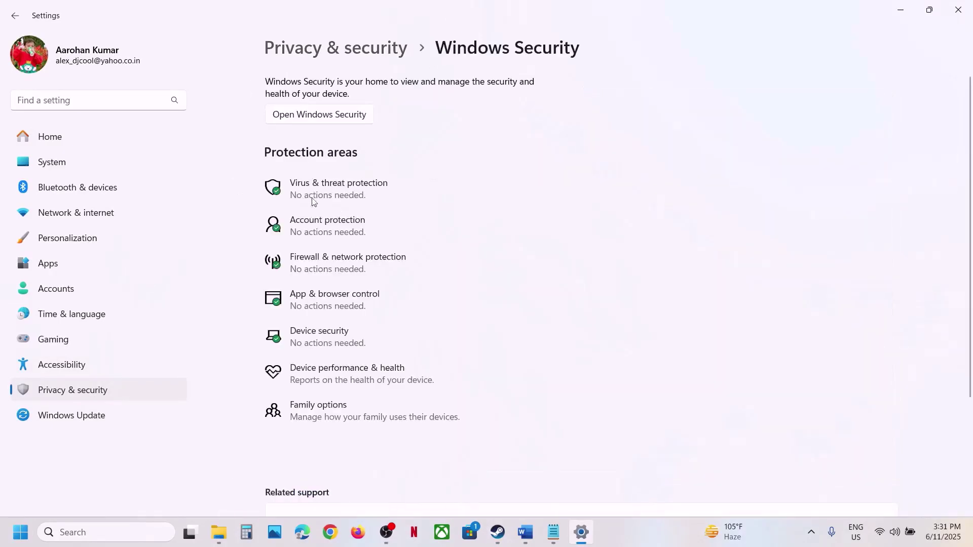
click(336, 196)
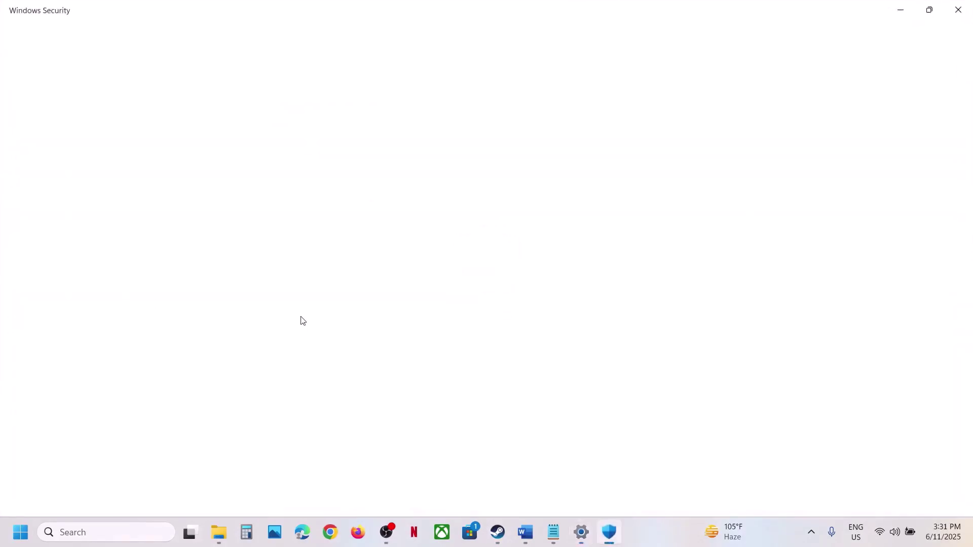
Open ransomware protection's Controlled folder access allowed apps list and grant permission to change it.
scroll(256, 349, down, 2)
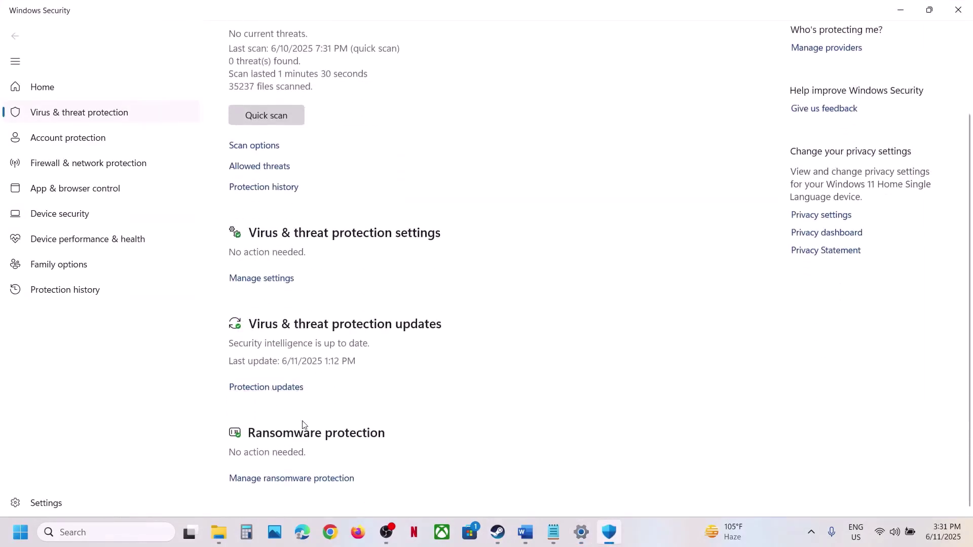
click(301, 477)
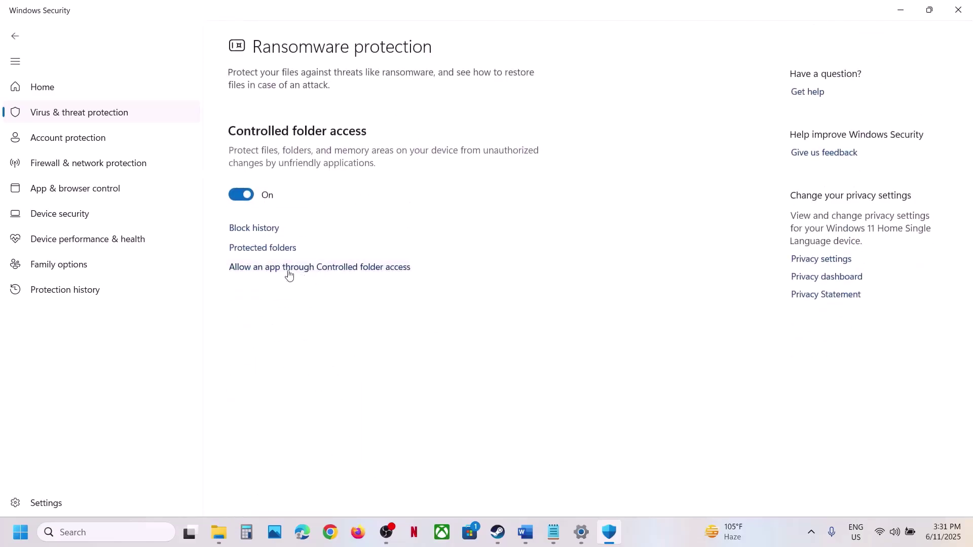
click(272, 269)
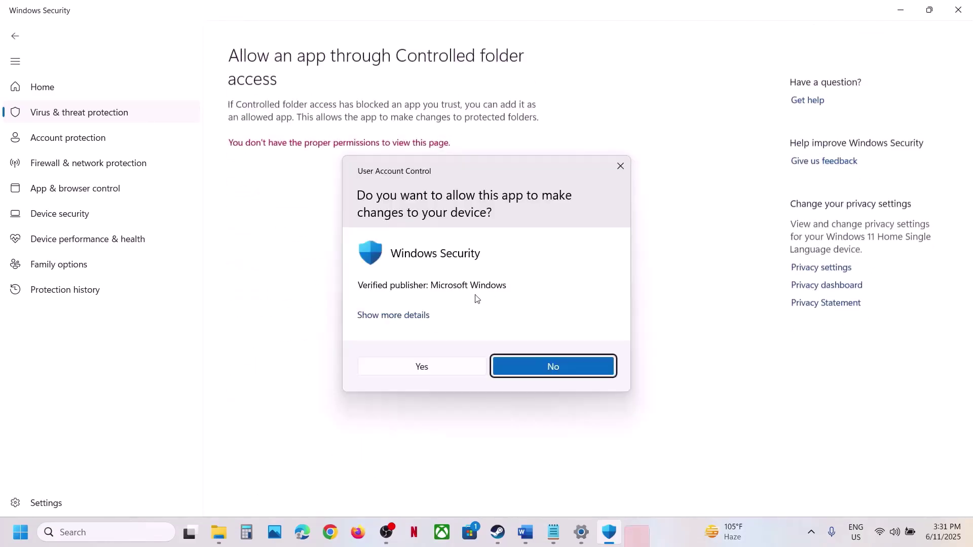
click(436, 365)
Add MindsEye.exe from the steamapps\common MindsEye folder as an allowed app.
scroll(434, 245, down, 2)
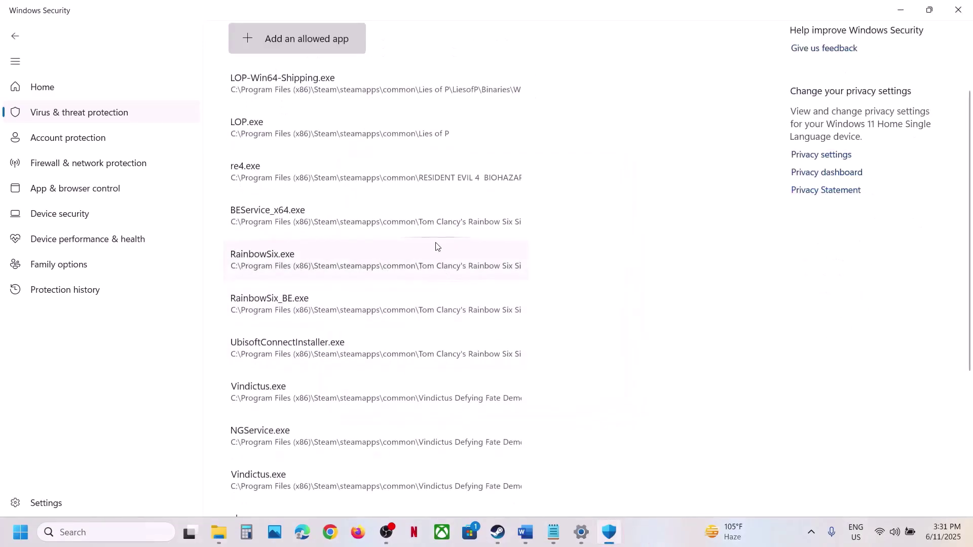
click(318, 49)
click(304, 88)
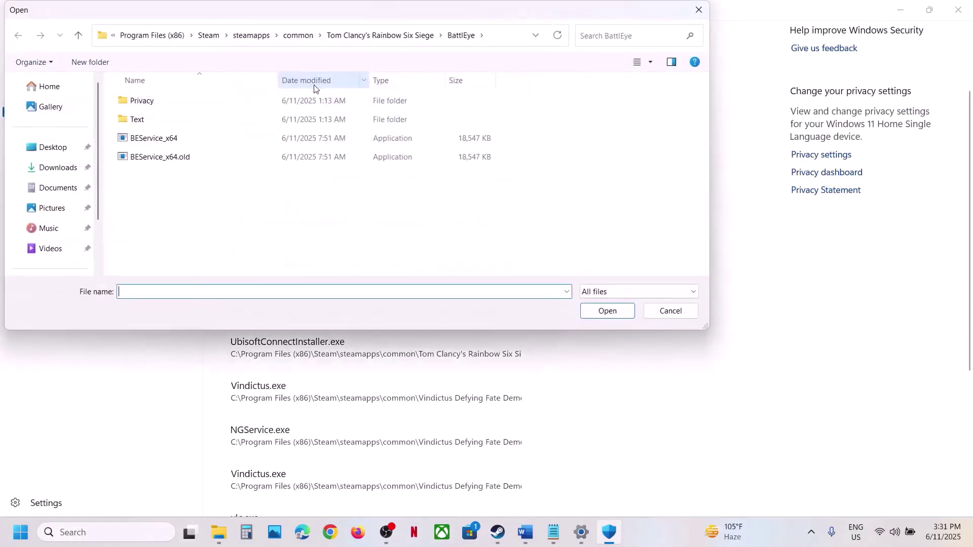
click(298, 34)
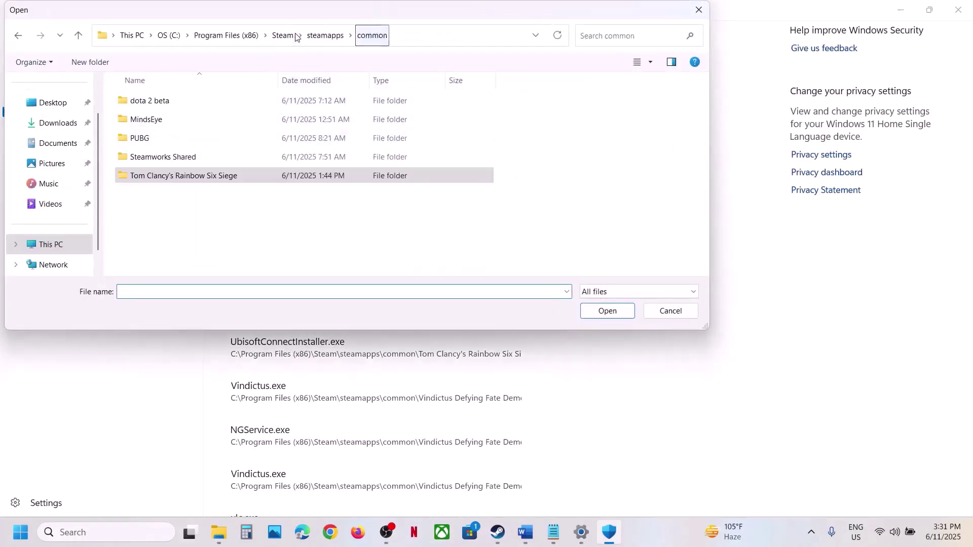
double_click(160, 122)
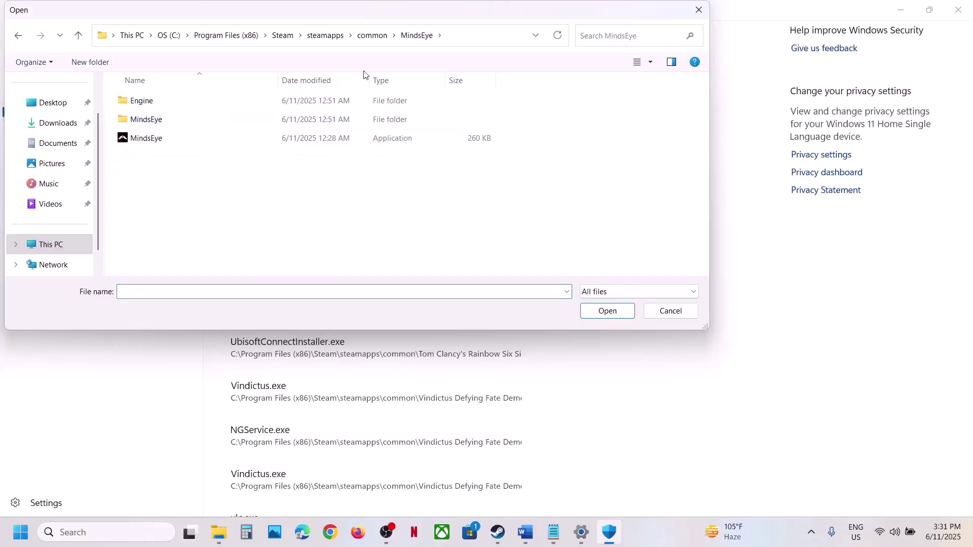
click(458, 39)
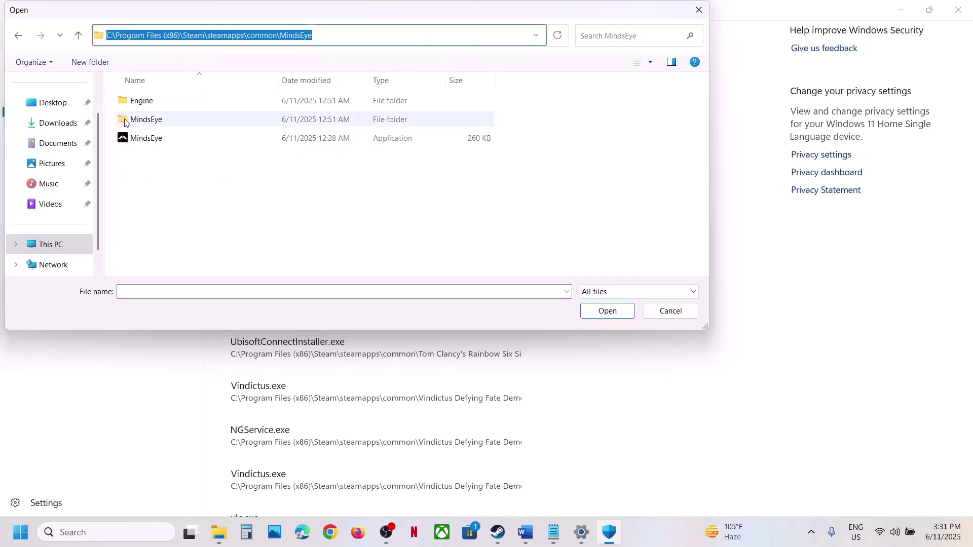
click(154, 140)
click(630, 310)
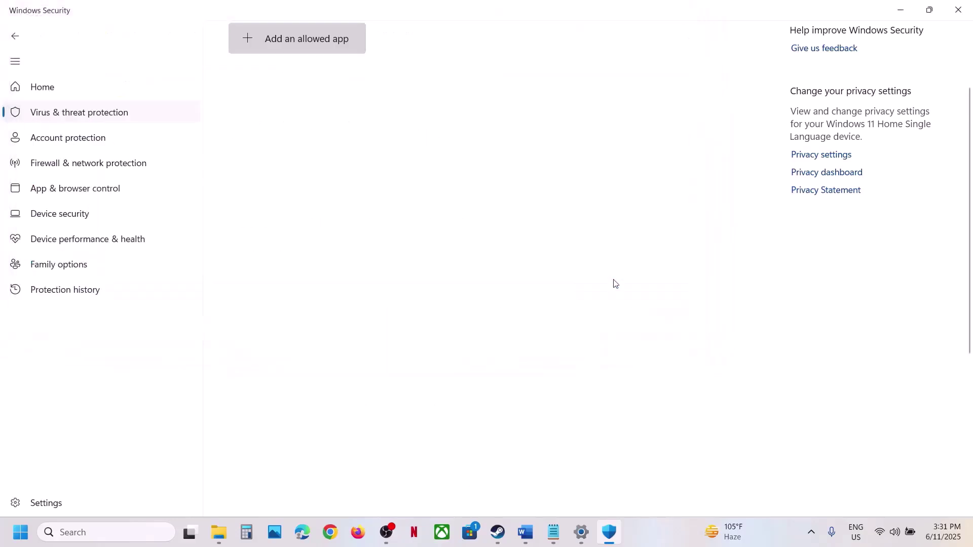
Add MindsEye-Win64-Shipping.exe from MindsEye\Binaries\Win64 as an allowed app.
click(293, 28)
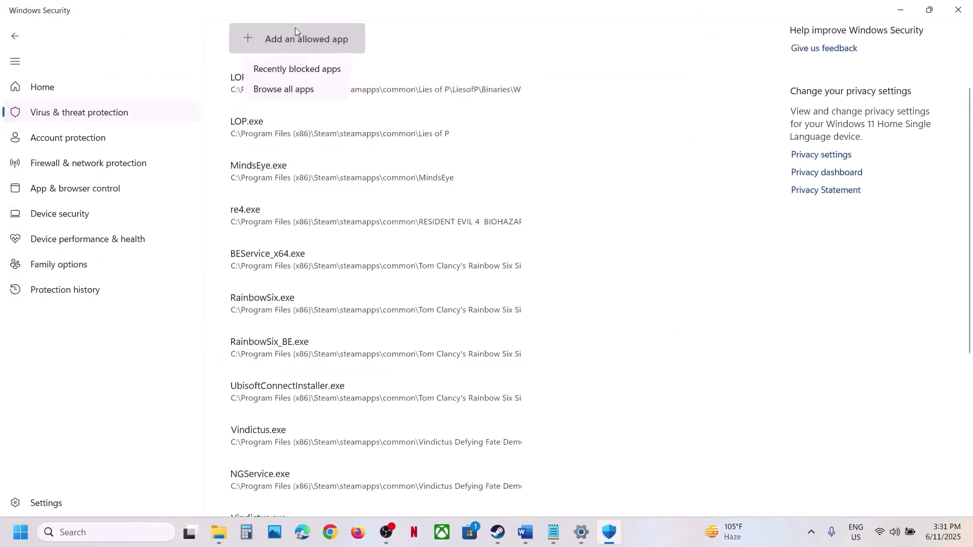
click(297, 91)
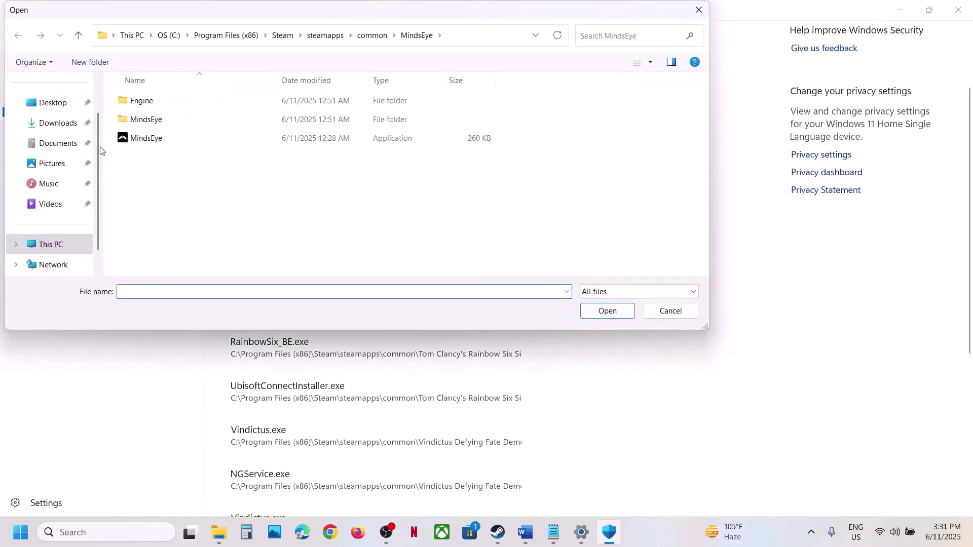
double_click(145, 121)
double_click(149, 104)
click(150, 105)
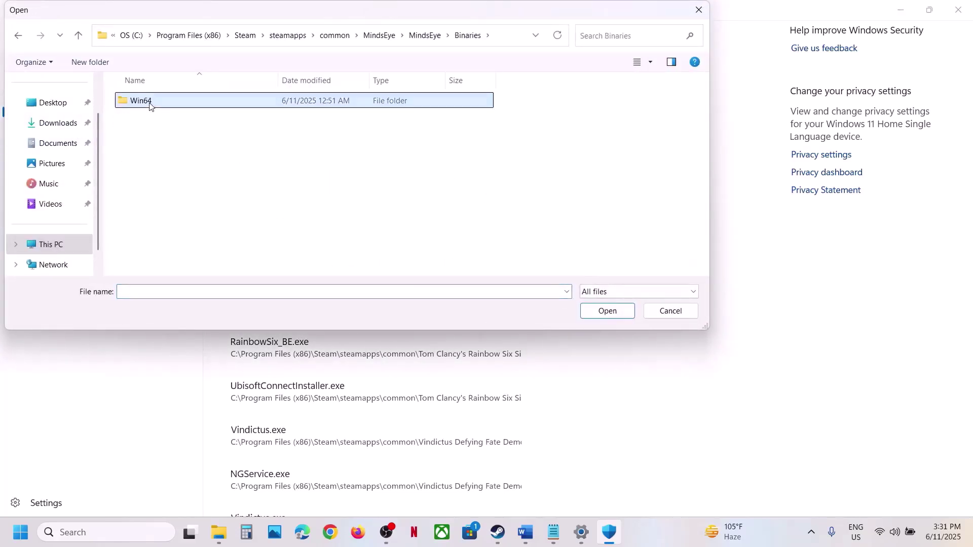
double_click(149, 105)
click(157, 125)
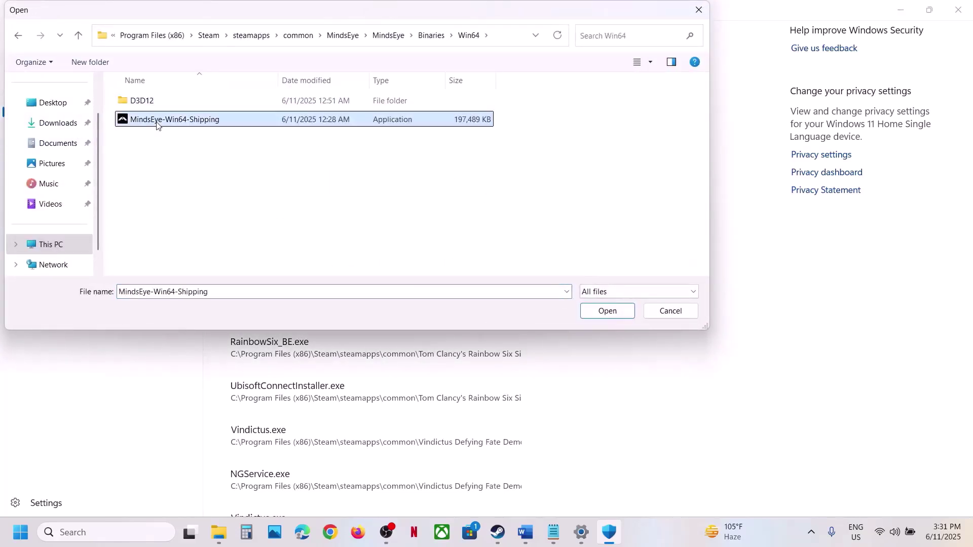
click(630, 312)
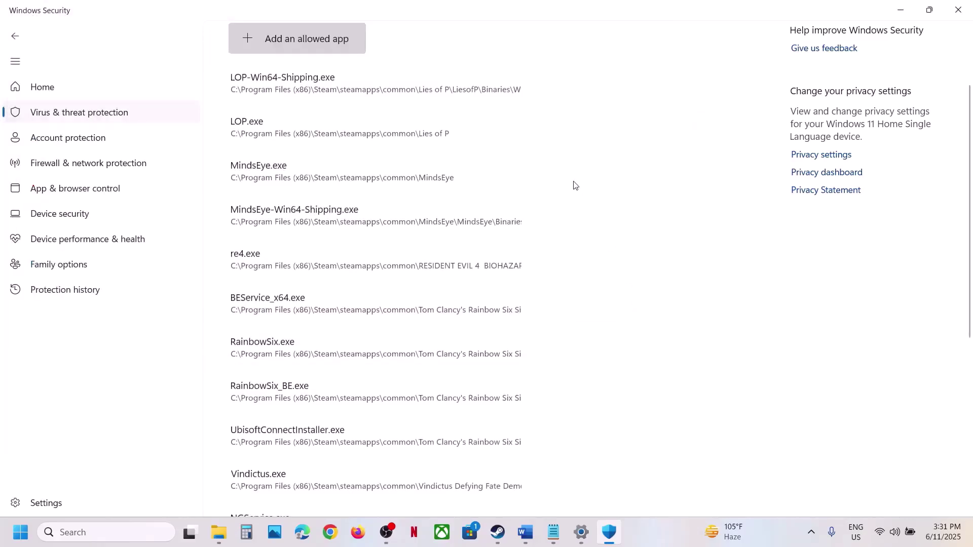
Open Windows Defender Firewall's allowed-apps list from Control Panel and unlock it for editing.
click(80, 532)
text(control)
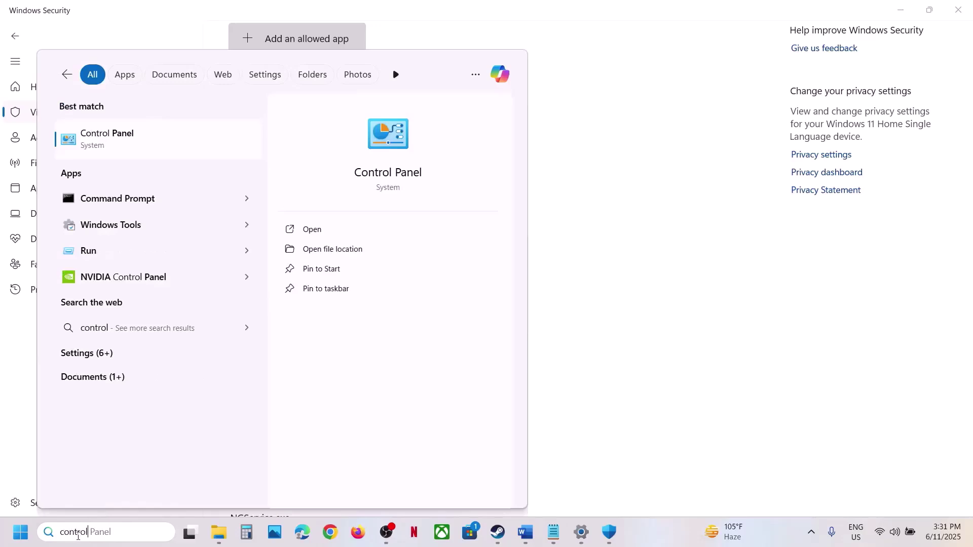
key(Return)
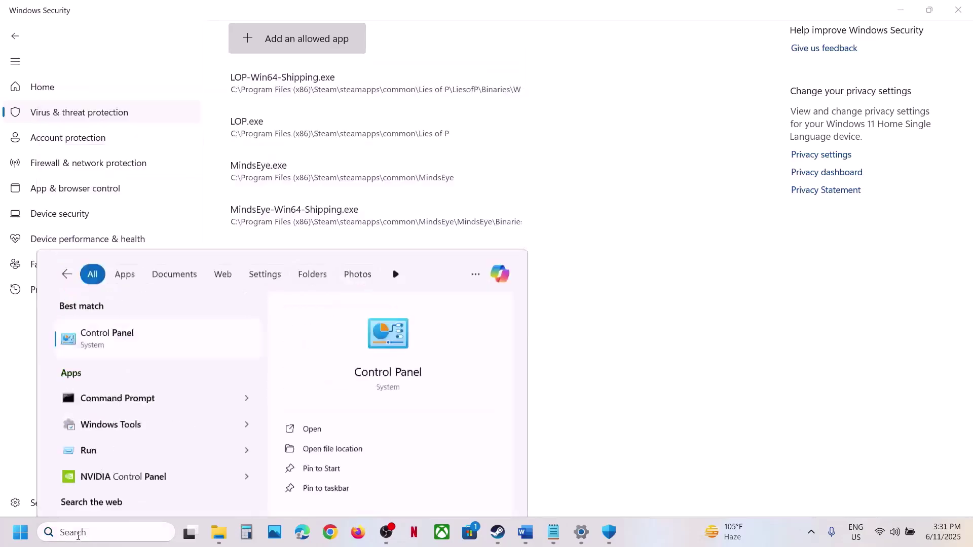
click(333, 100)
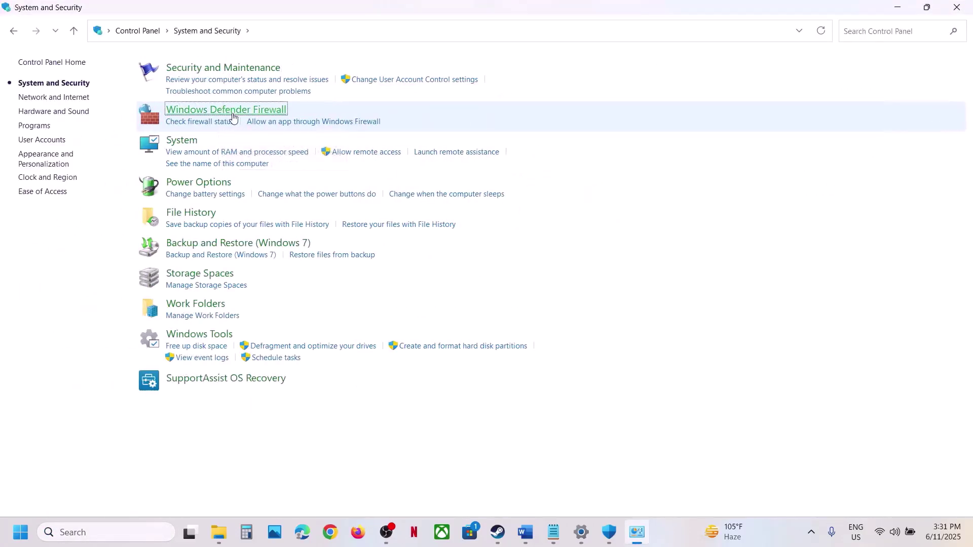
click(233, 117)
click(85, 96)
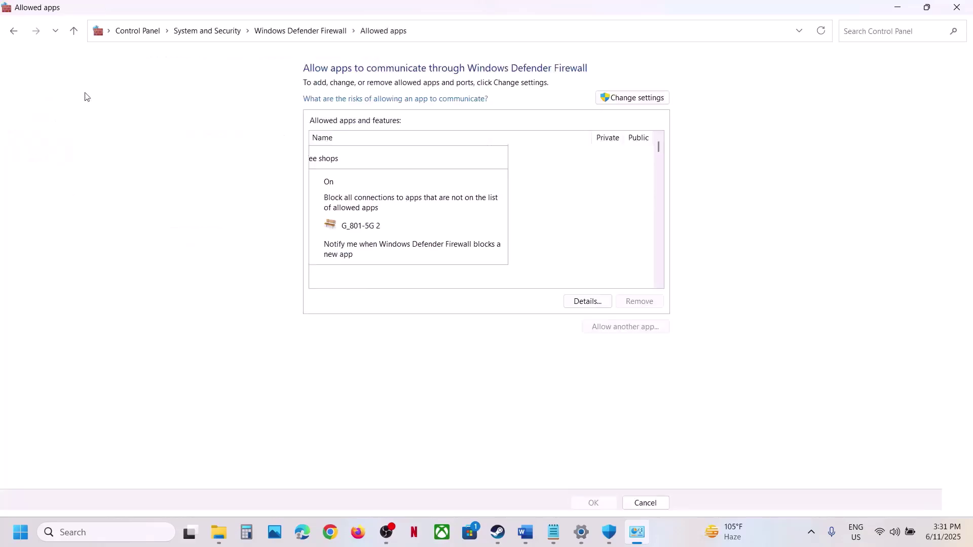
click(634, 98)
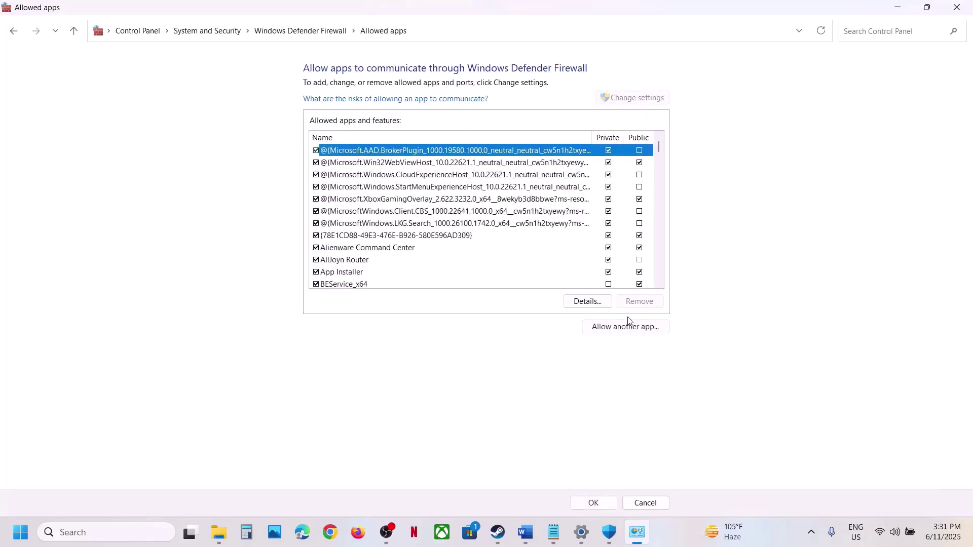
Try adding the MindsEye game-folder application, which the firewall reports is already listed.
click(624, 328)
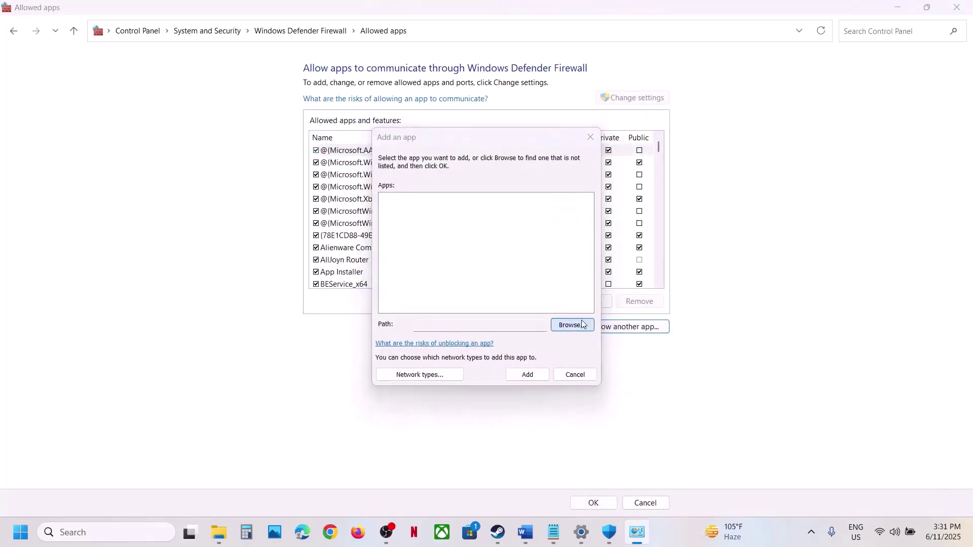
click(570, 324)
click(549, 183)
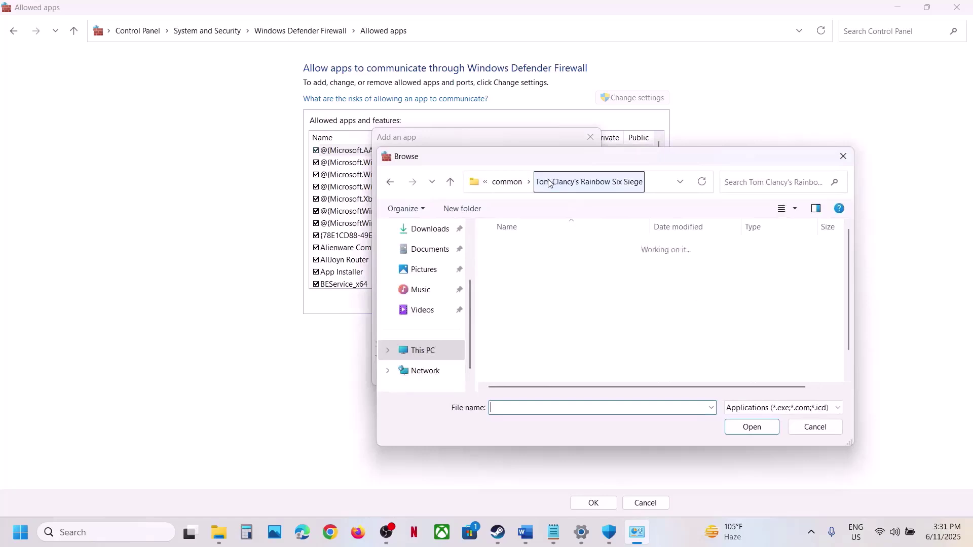
click(513, 184)
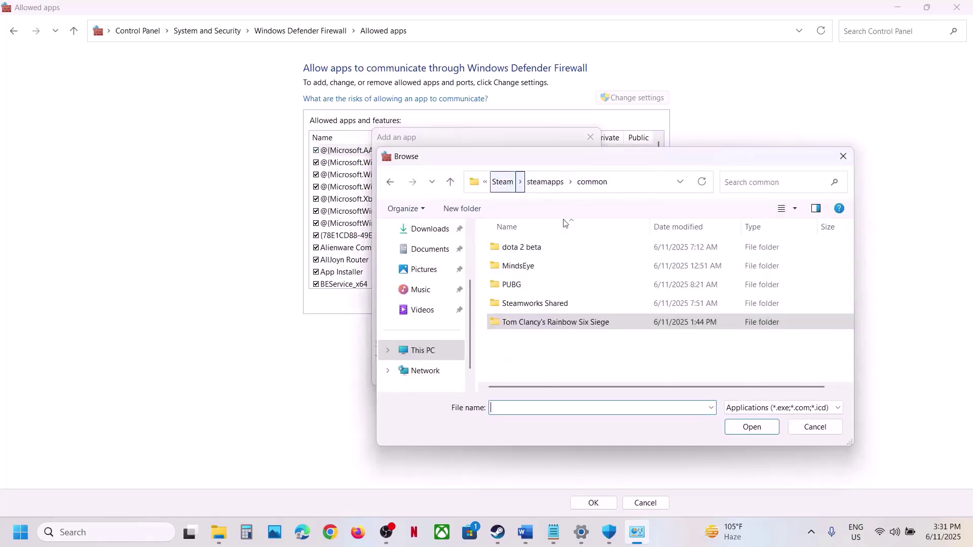
double_click(526, 266)
click(528, 284)
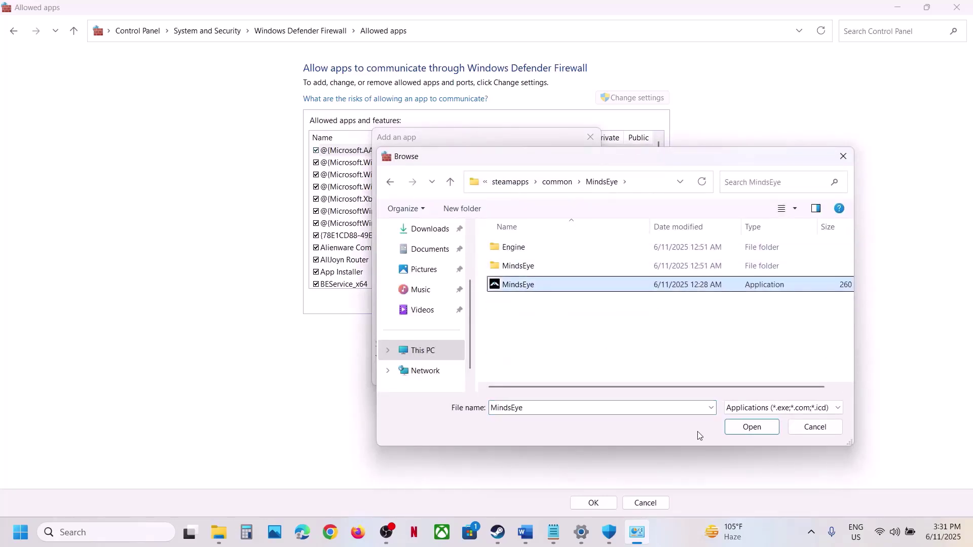
click(733, 427)
click(526, 374)
click(570, 315)
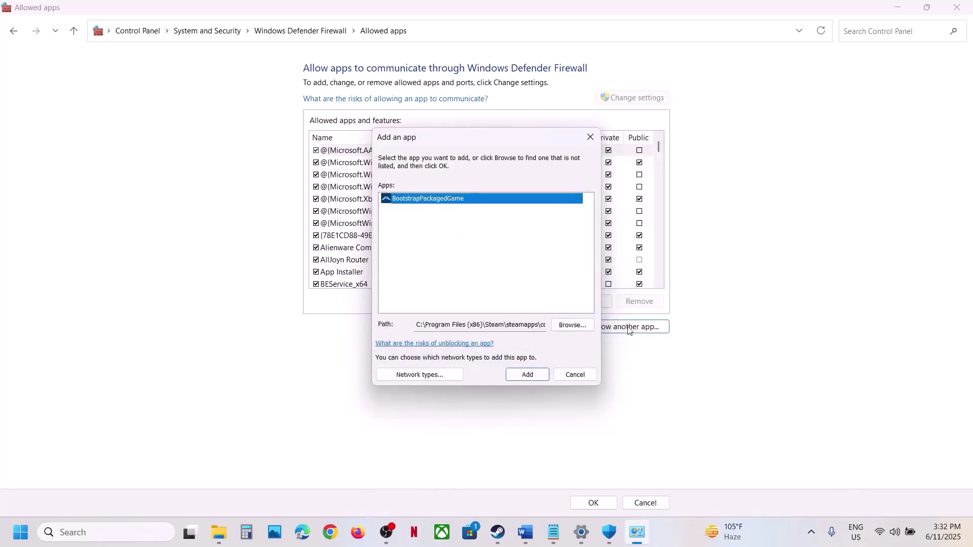
Add MindsEye-Win64-Shipping from MindsEye\Binaries\Win64 to the firewall's allowed apps.
click(561, 325)
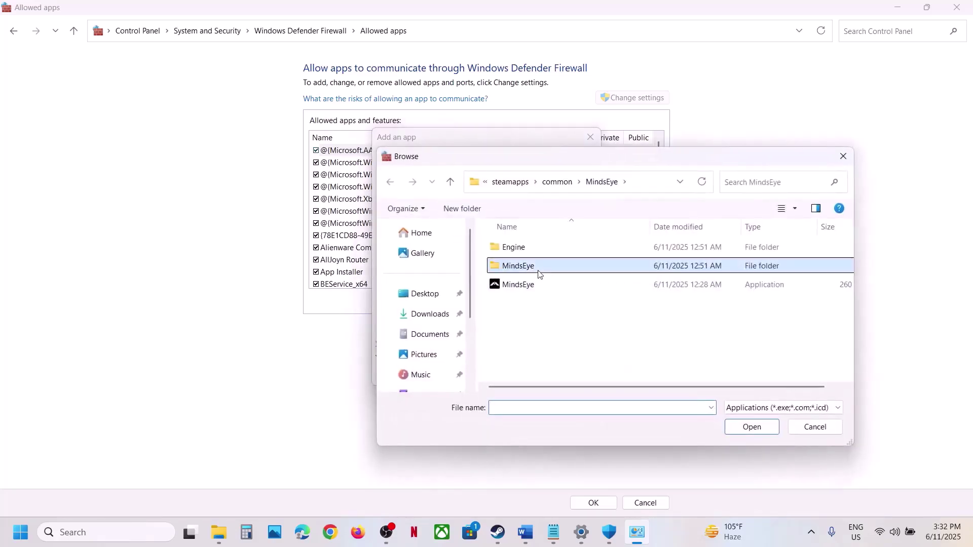
double_click(529, 265)
double_click(524, 248)
double_click(523, 249)
click(521, 265)
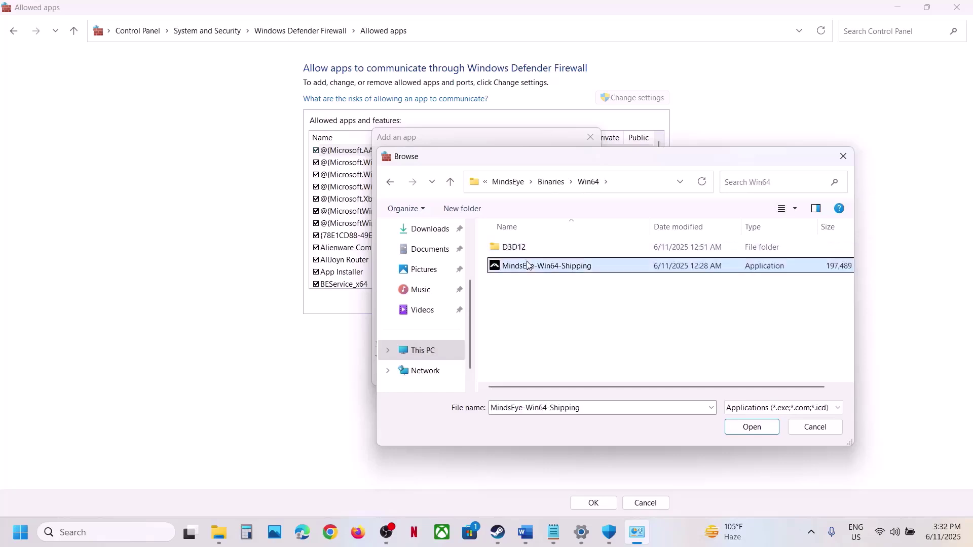
click(752, 426)
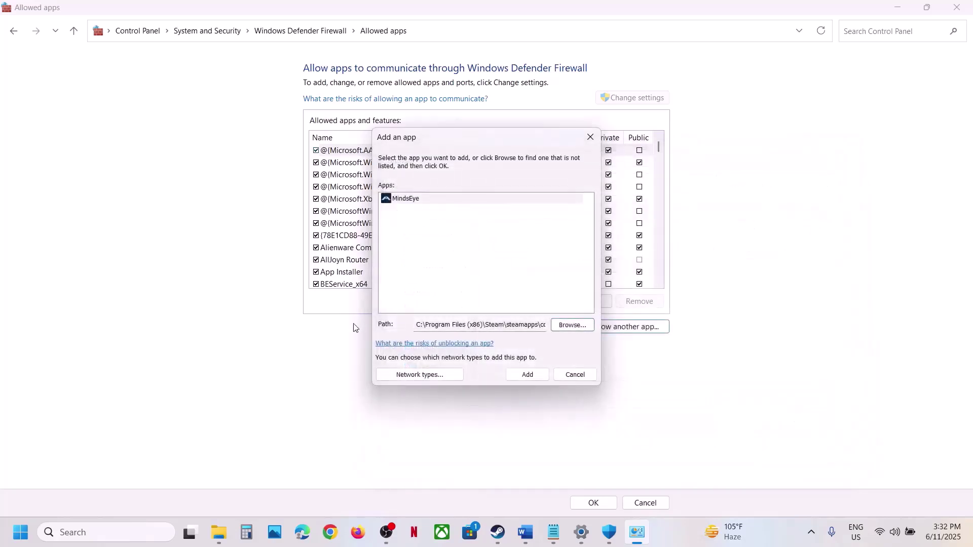
click(517, 375)
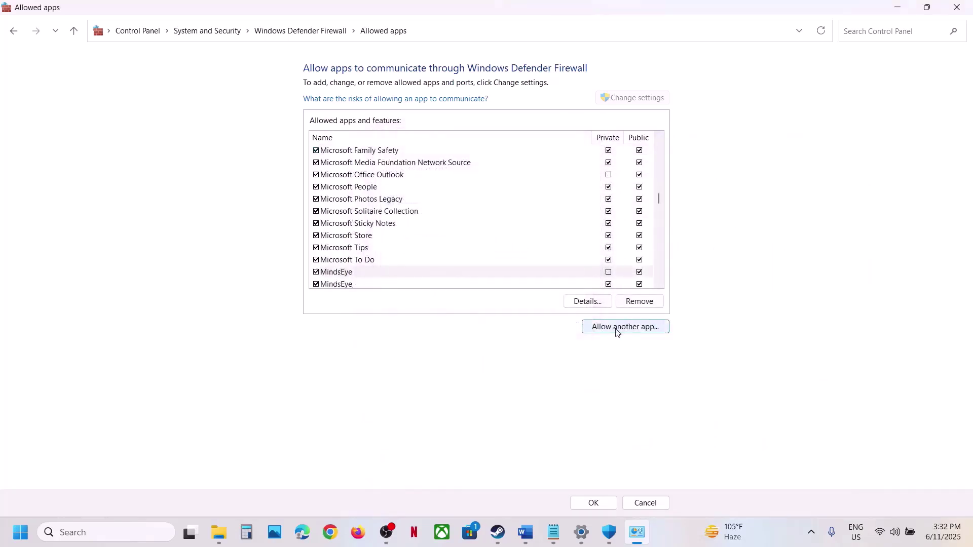
Browse for another app through the Engine folder, then cancel without adding anything.
click(617, 329)
click(569, 324)
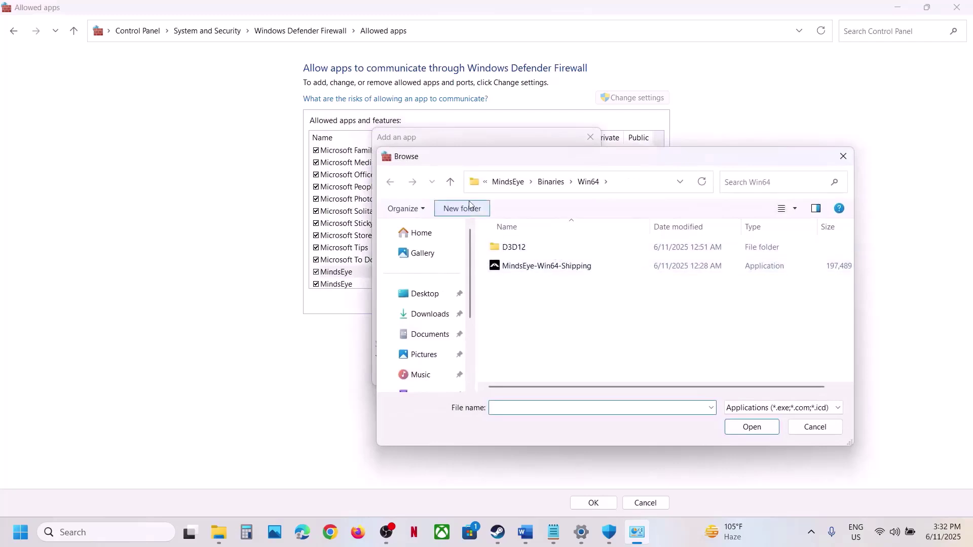
click(450, 183)
click(450, 182)
click(450, 182)
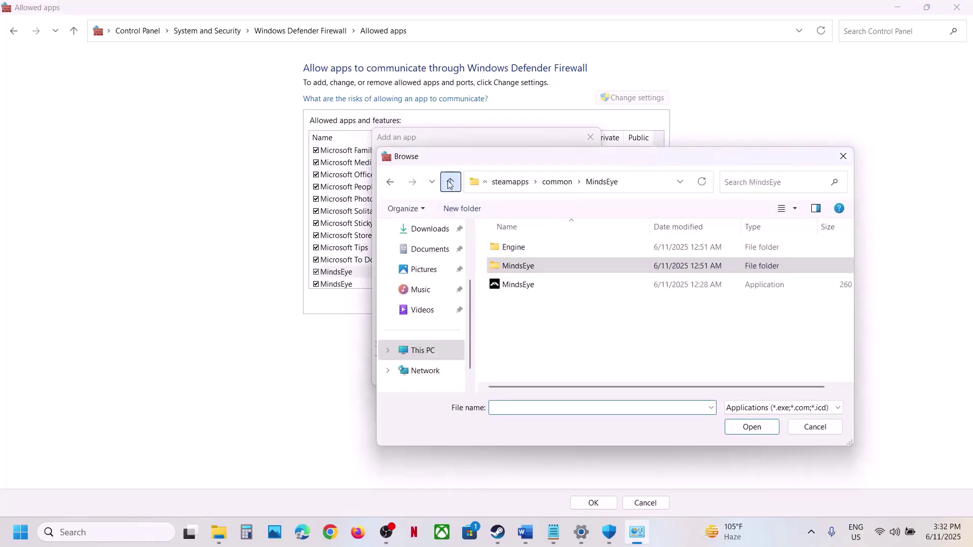
double_click(496, 246)
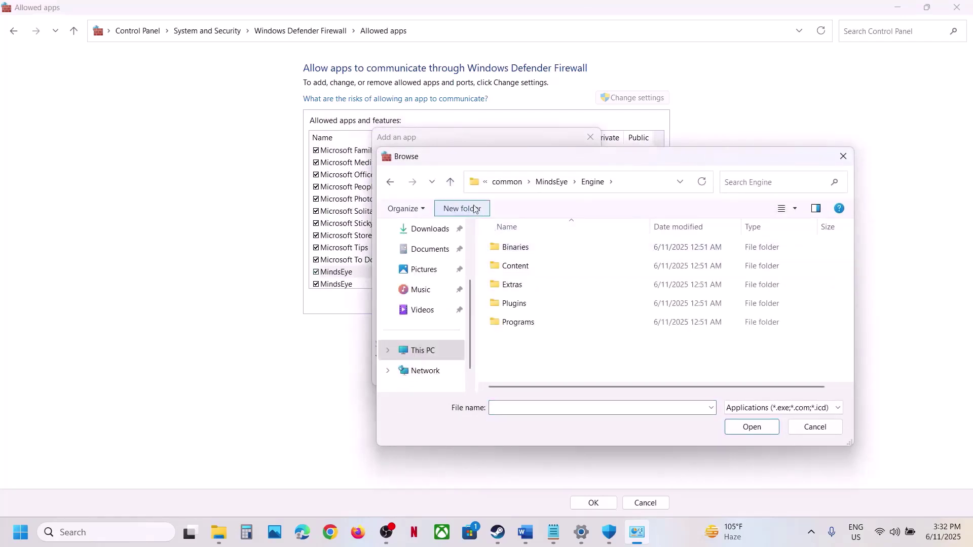
click(450, 182)
click(451, 182)
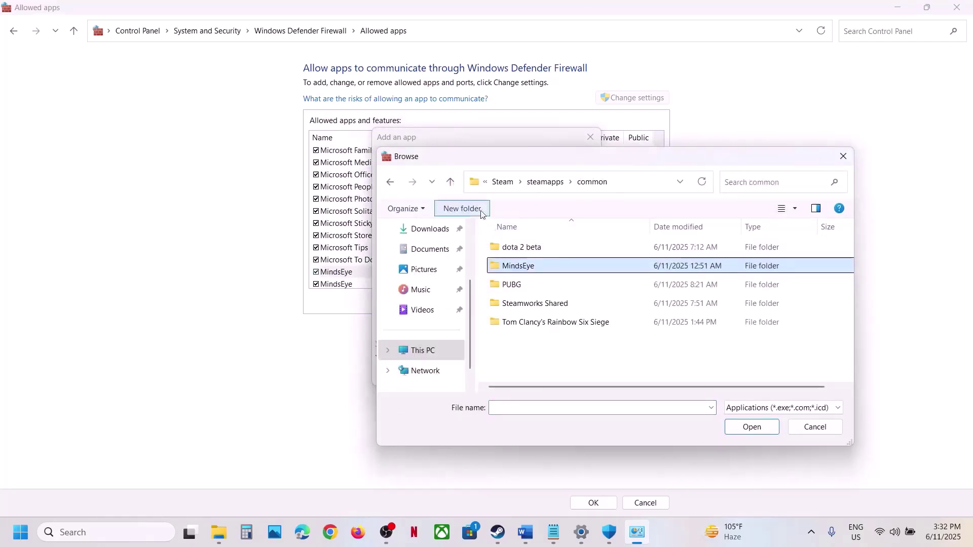
click(842, 157)
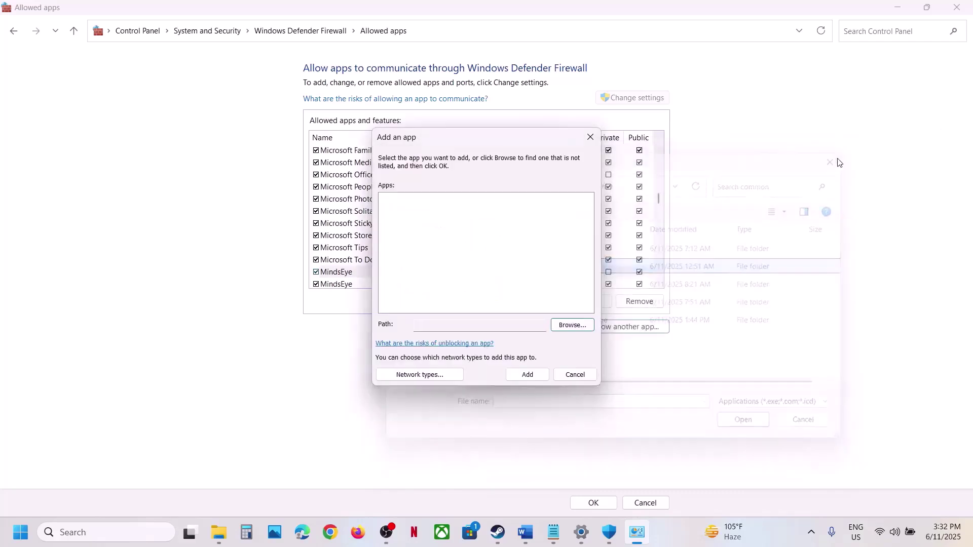
click(590, 137)
Close the firewall allowed-apps window and Windows Security.
click(359, 277)
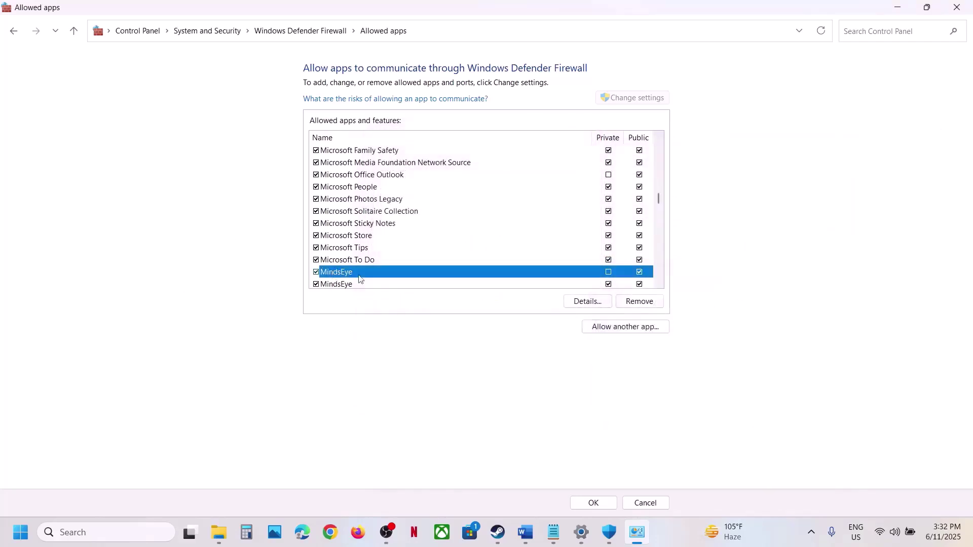
click(954, 9)
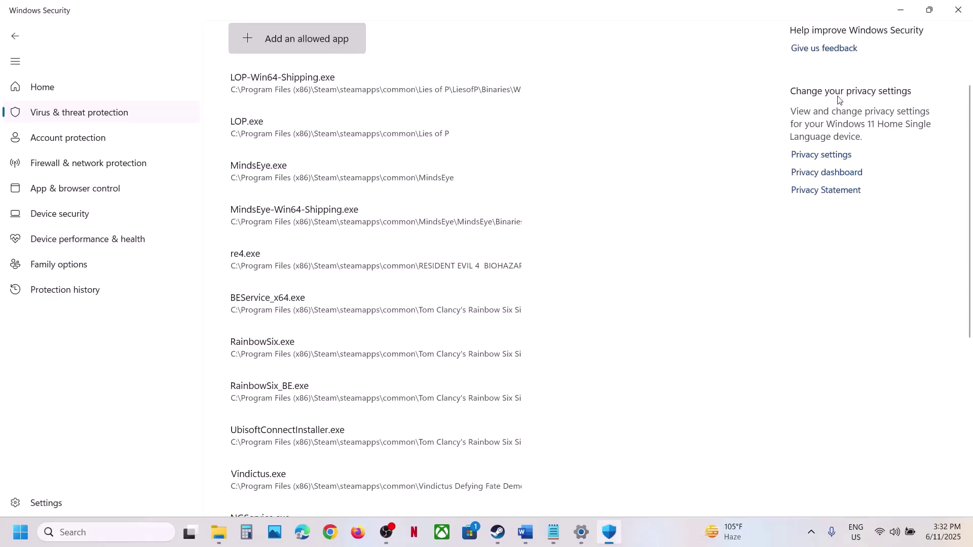
click(958, 9)
Review the NVIDIA and AMD driver links under Word's Step 6, then return to Steam.
click(959, 9)
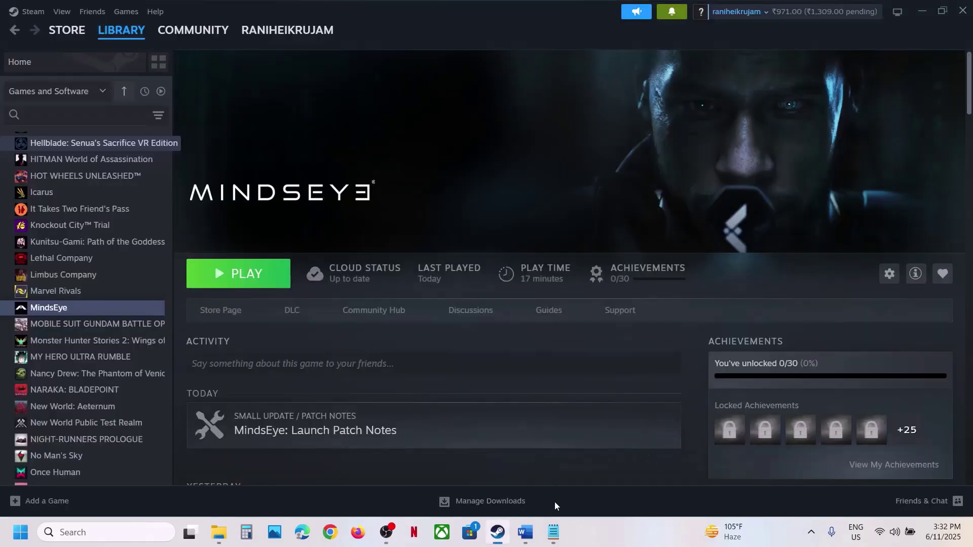
click(525, 532)
scroll(439, 331, down, 4)
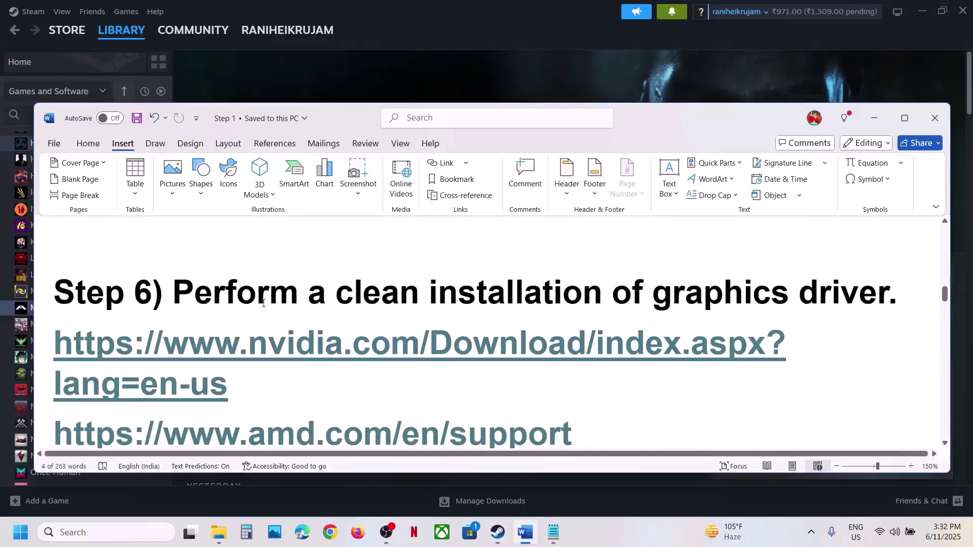
drag(282, 304, 386, 329)
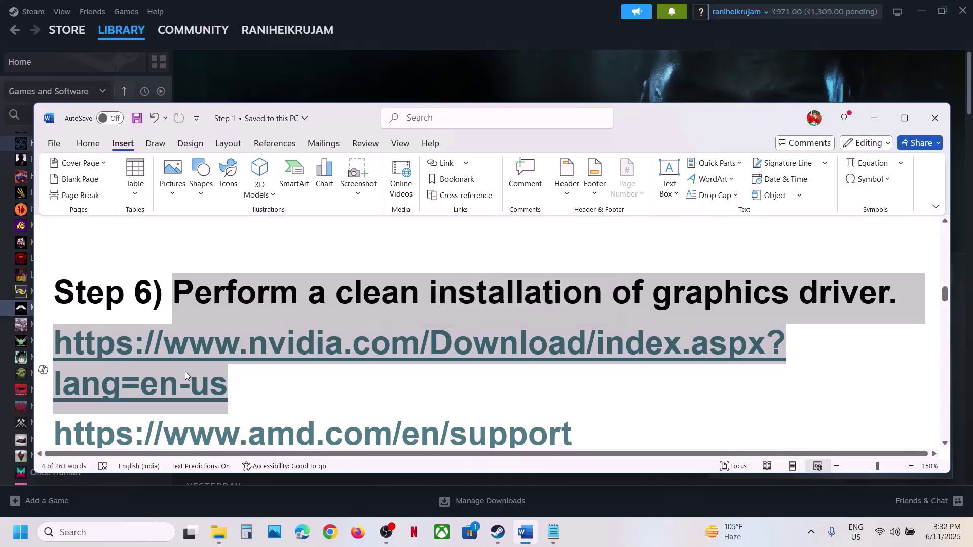
scroll(185, 372, down, 1)
drag(245, 339, 81, 302)
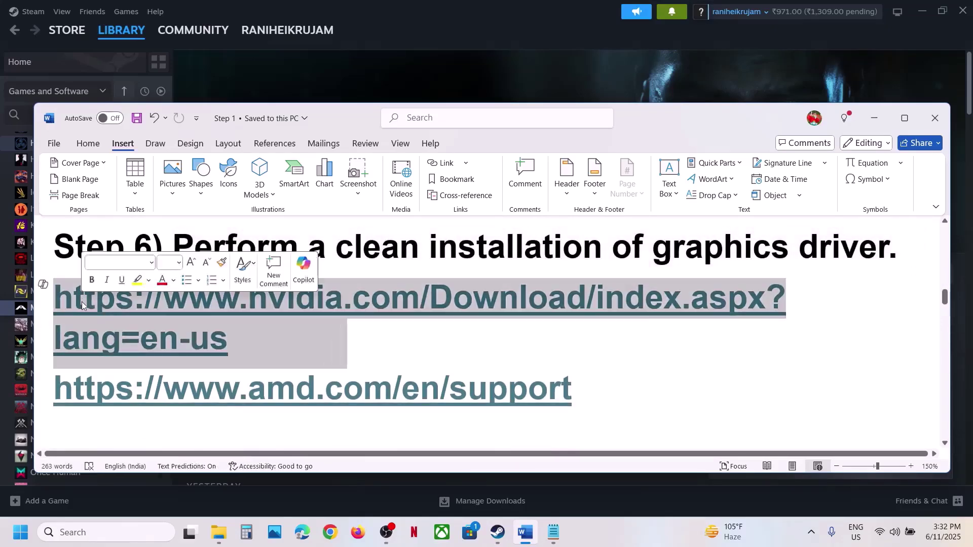
click(83, 302)
drag(598, 385, 55, 390)
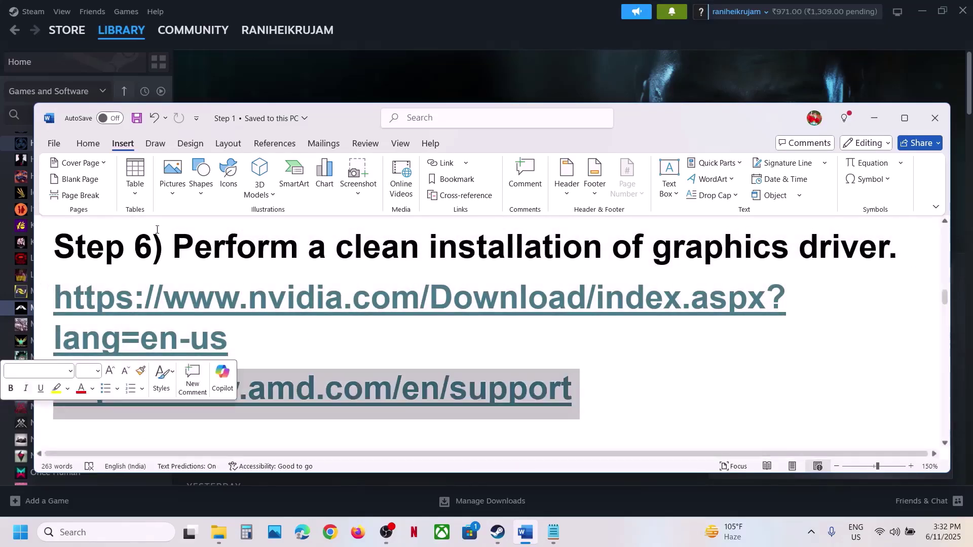
click(375, 19)
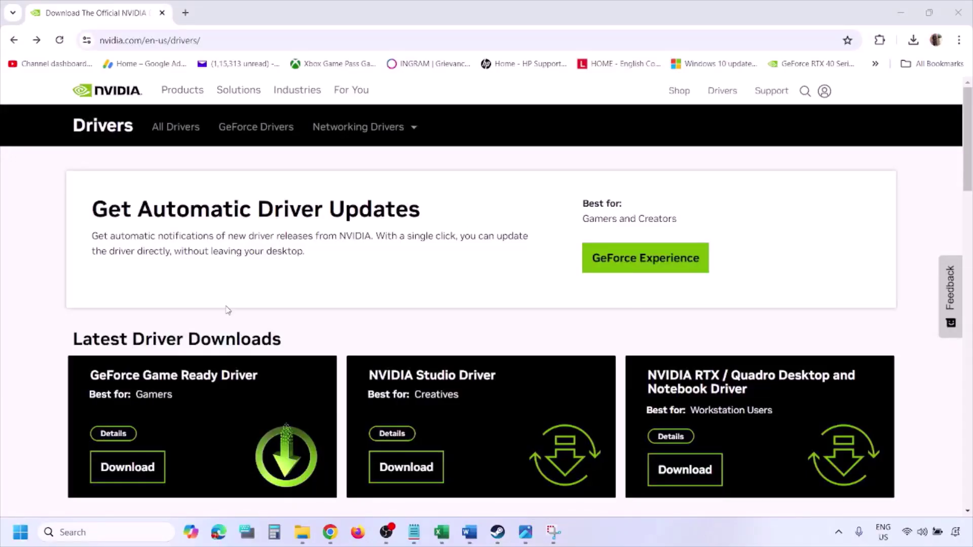
Submit NVIDIA's driver search with Windows 11 and English (US), then bring up 1.png.
scroll(228, 310, down, 8)
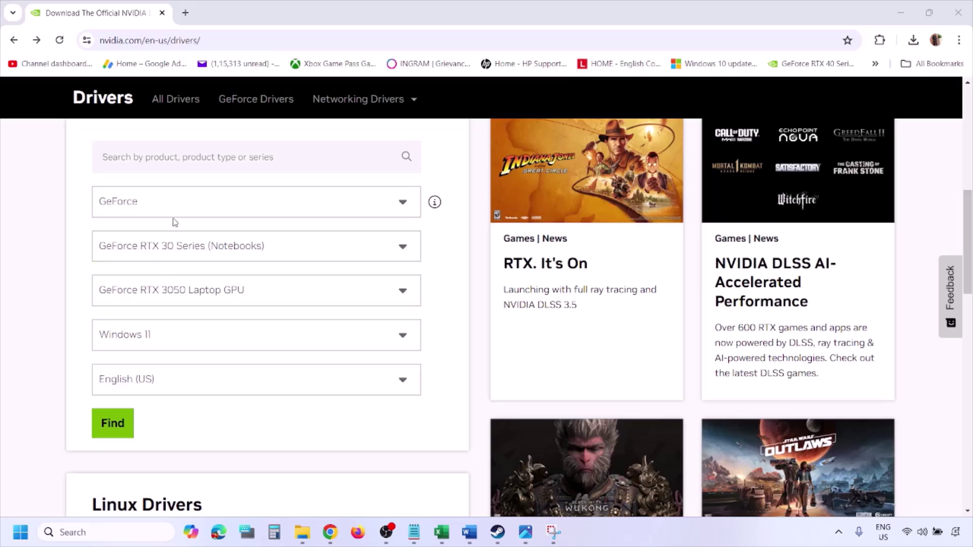
click(161, 339)
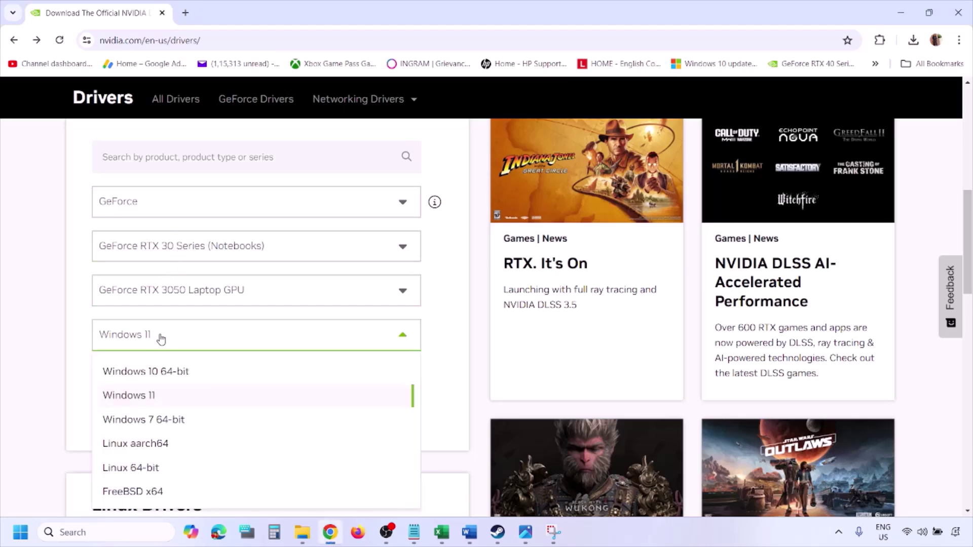
click(141, 396)
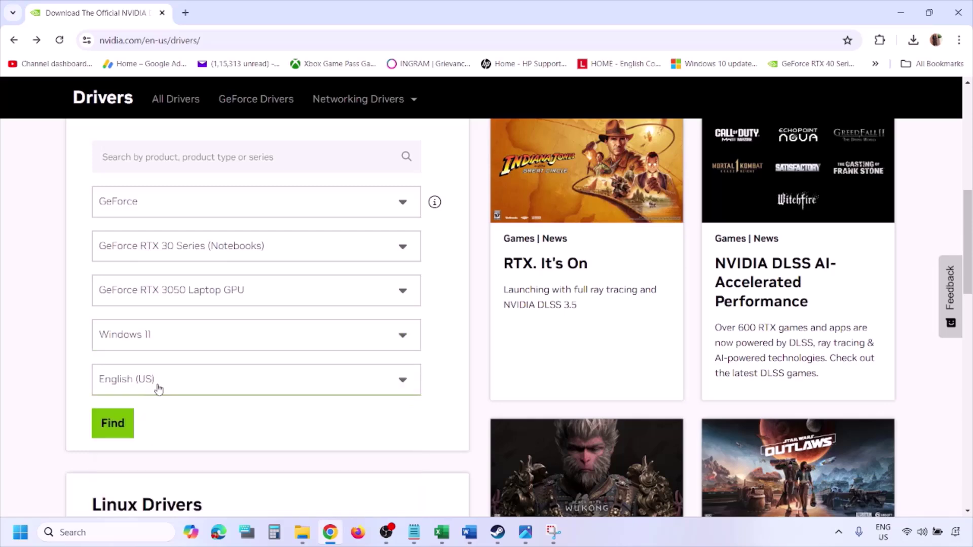
click(116, 426)
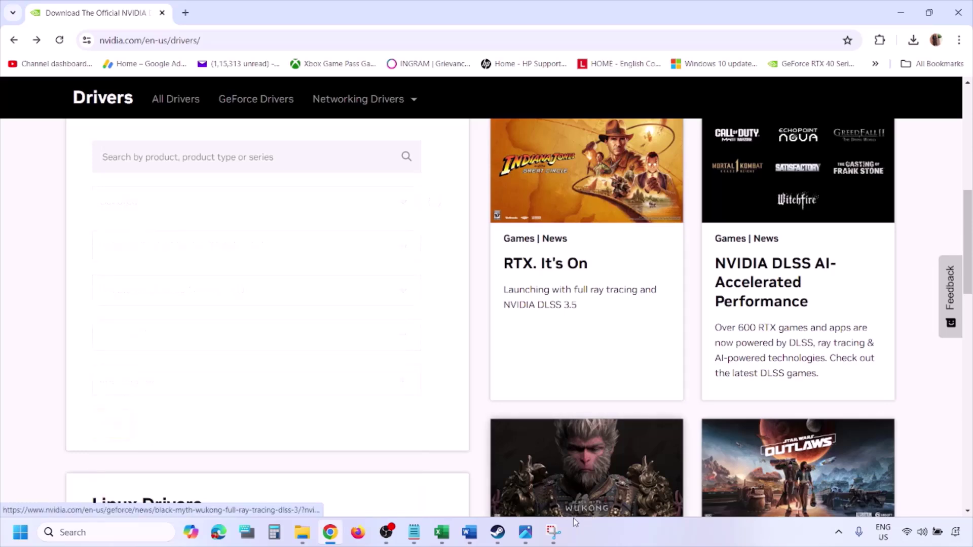
click(526, 535)
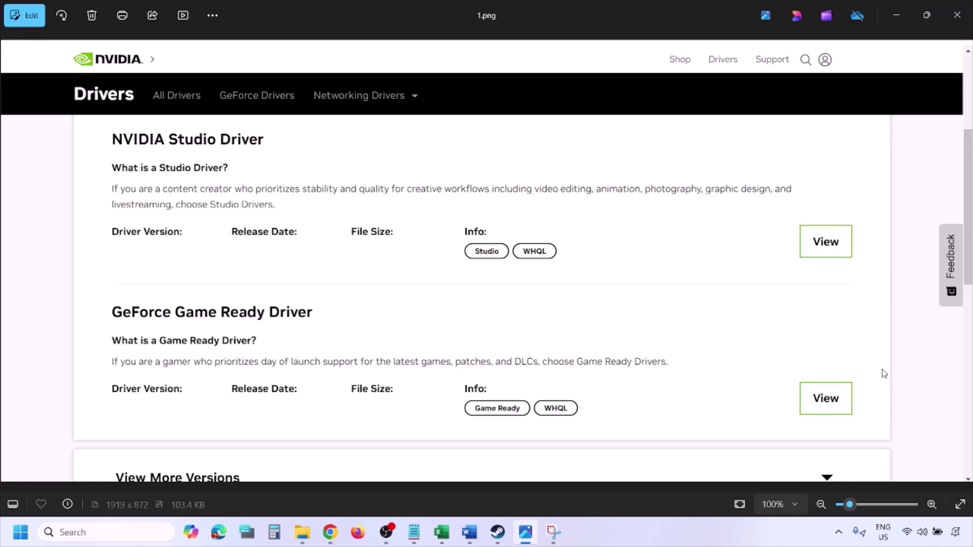
Step through the screenshots 2.png to 5.png in Photos.
key(Right)
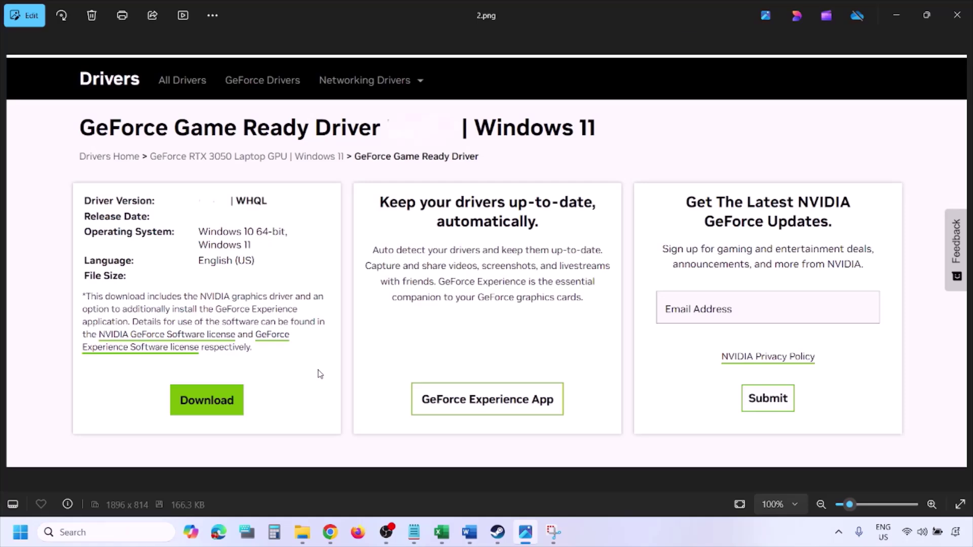
key(Right)
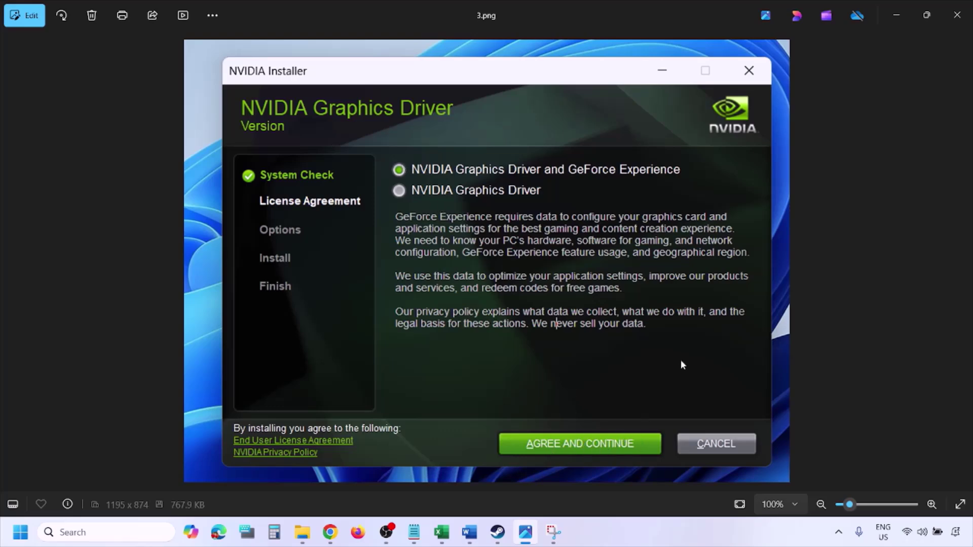
key(Right)
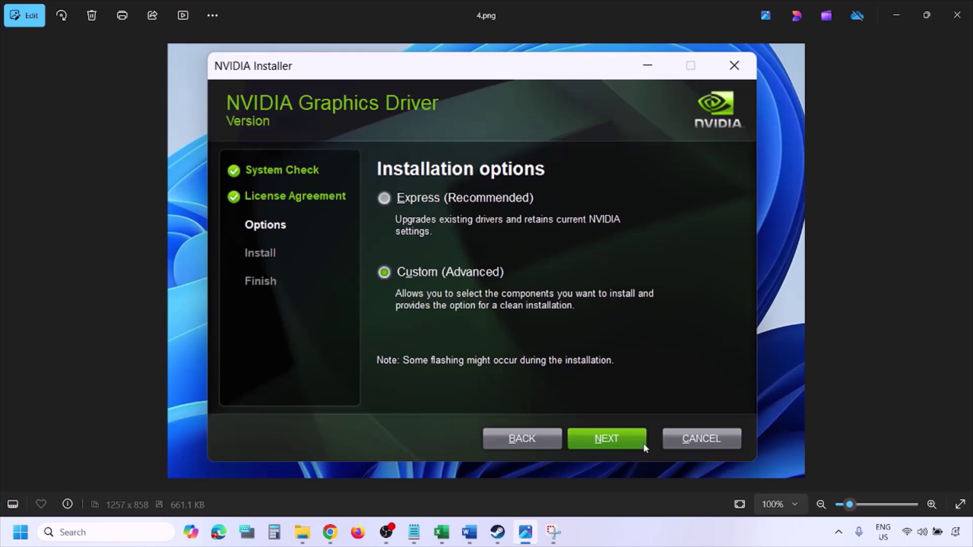
key(Right)
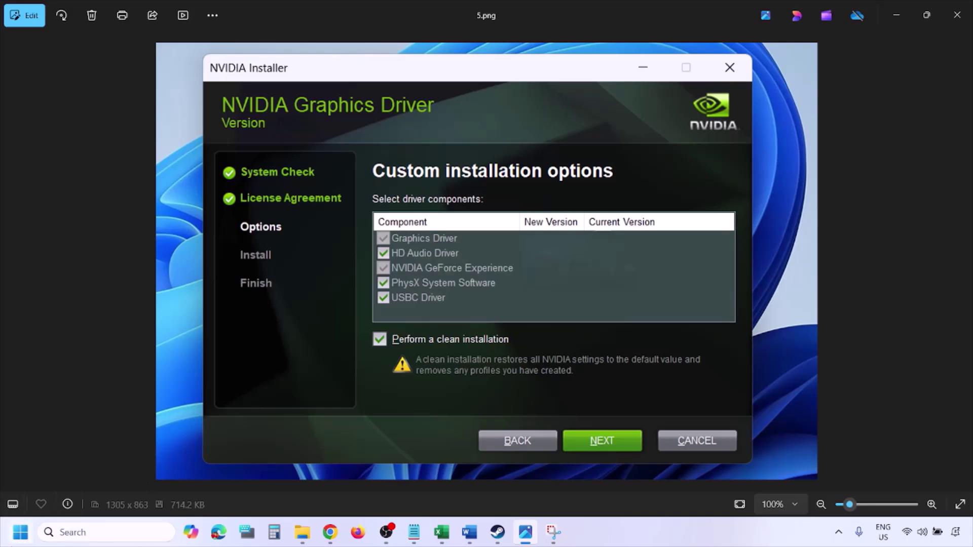
Check the Start menu's power options and dismiss them without restarting.
click(19, 532)
click(369, 490)
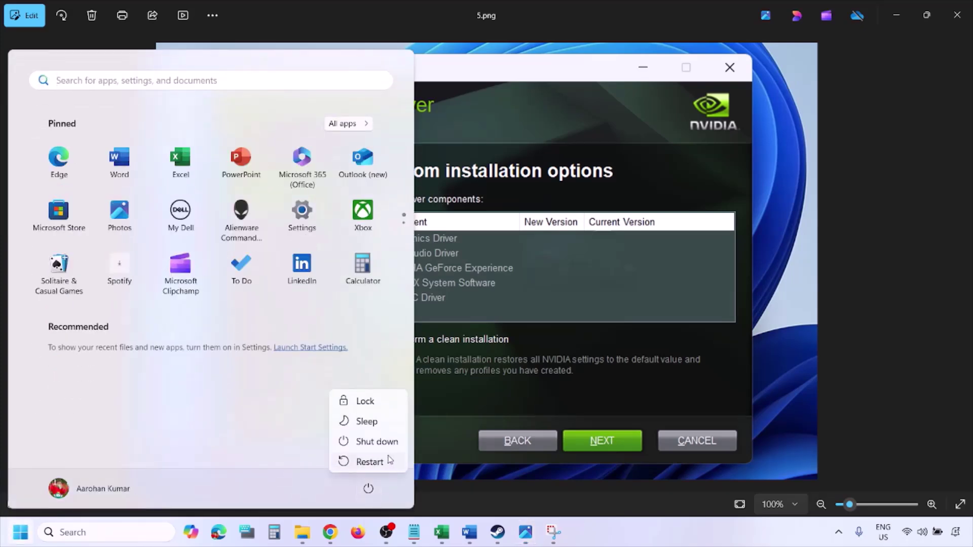
key(Escape)
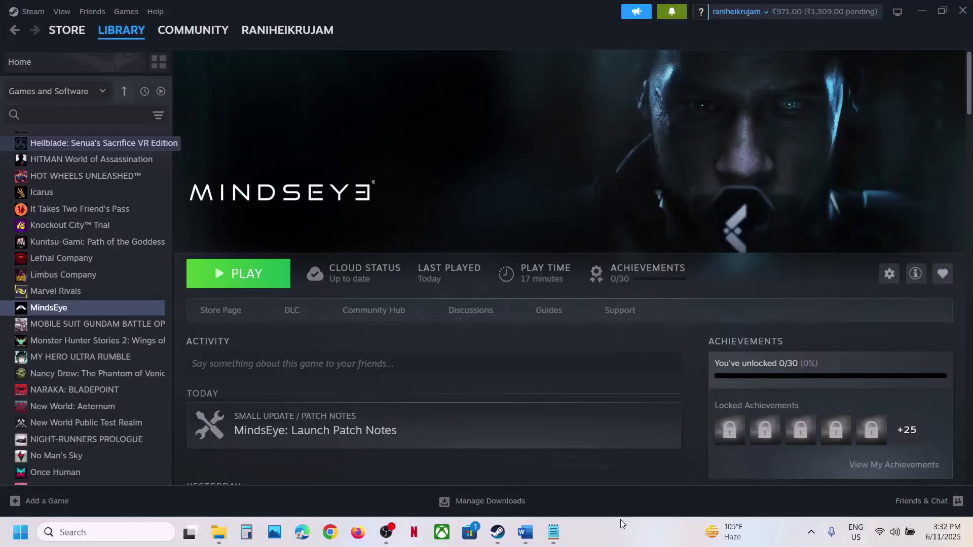
Select the AMD support link in Word, then pick out 'graphics' from Step 7.
click(525, 532)
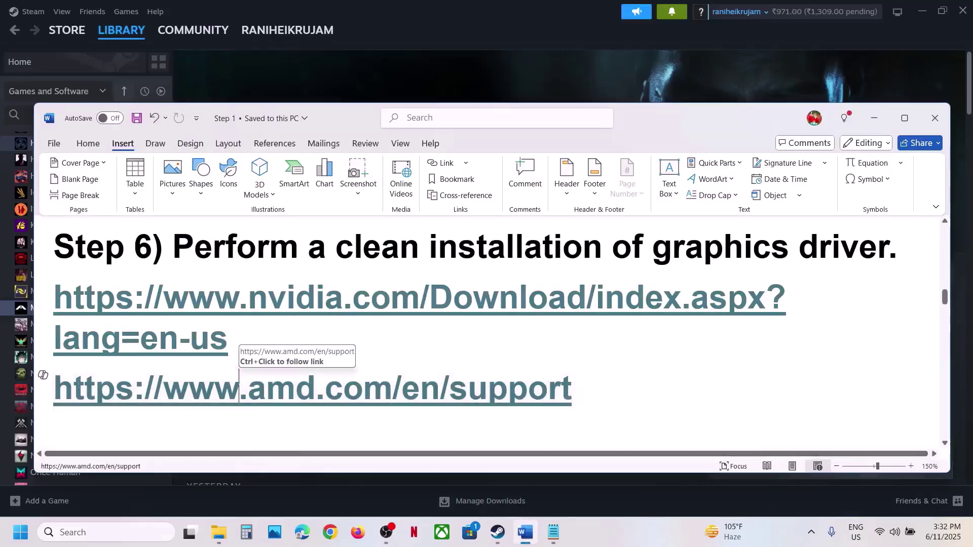
drag(76, 390, 604, 393)
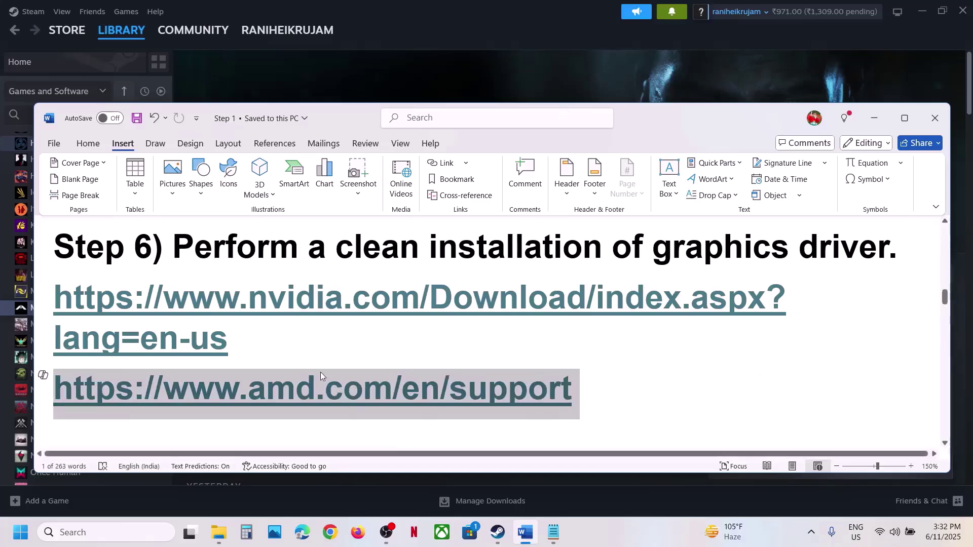
scroll(322, 370, down, 5)
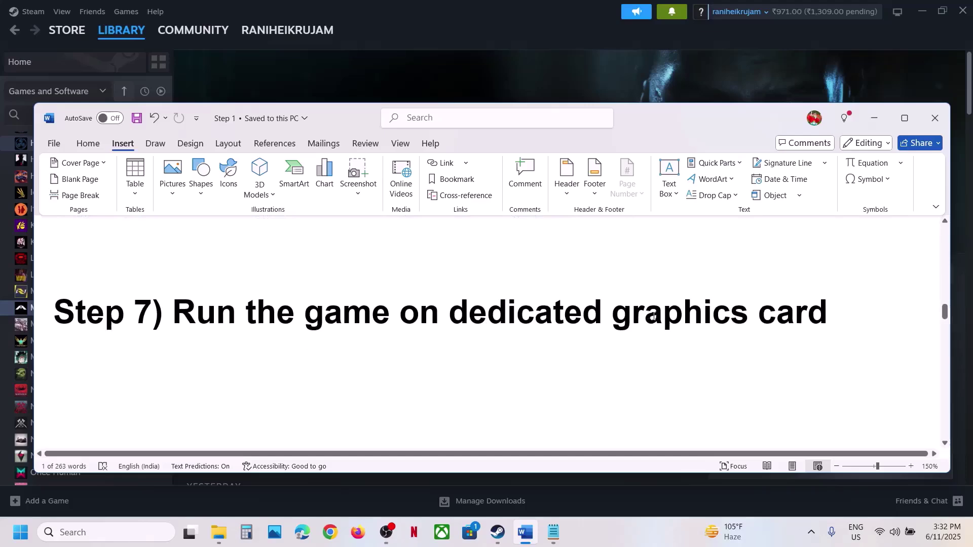
double_click(653, 318)
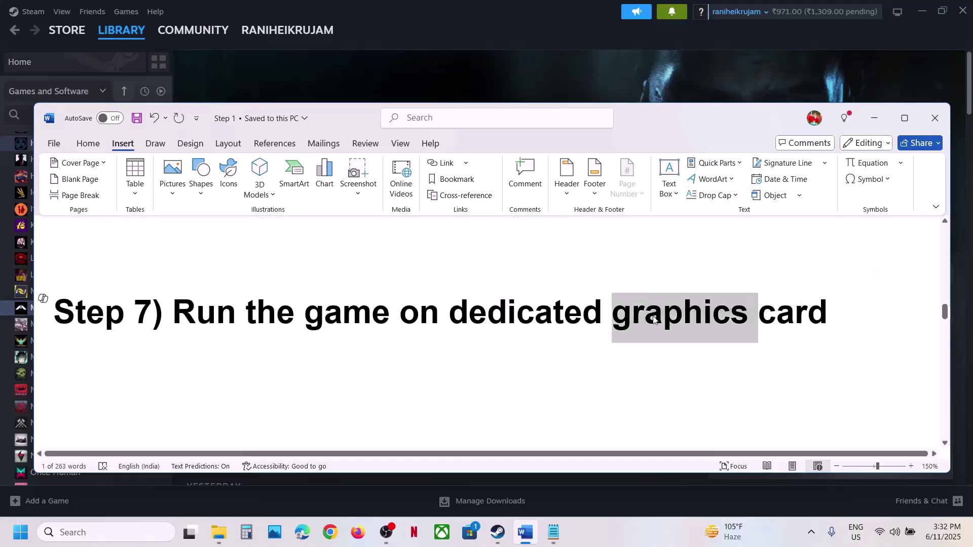
click(113, 532)
Add MindsEye\Binaries\Win64\MindsEye-Win64-Shipping as a desktop app in Graphics settings.
text(graphics)
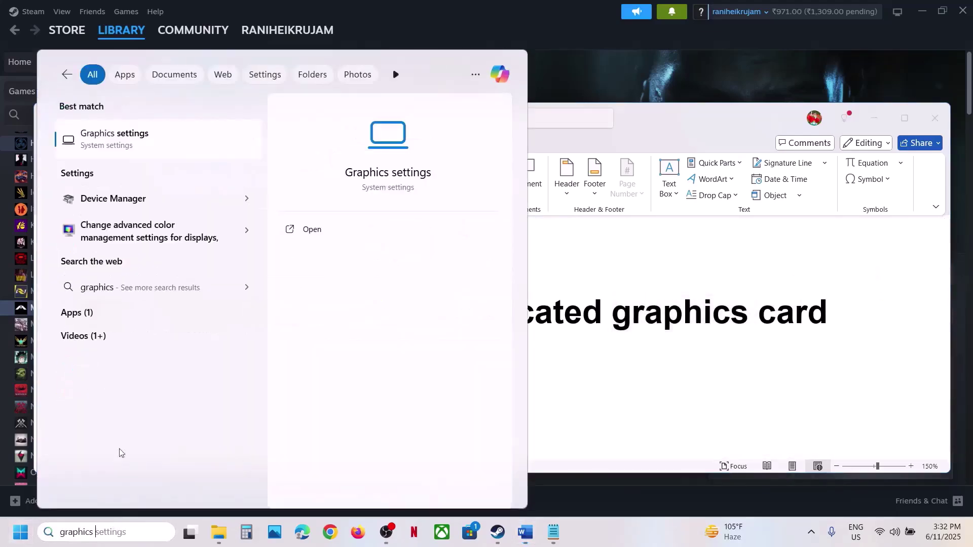
click(120, 145)
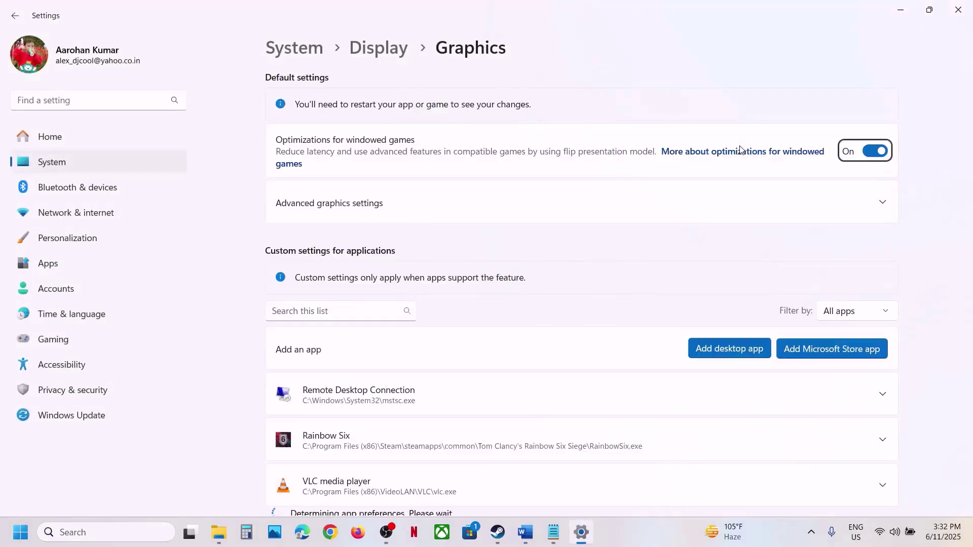
click(722, 357)
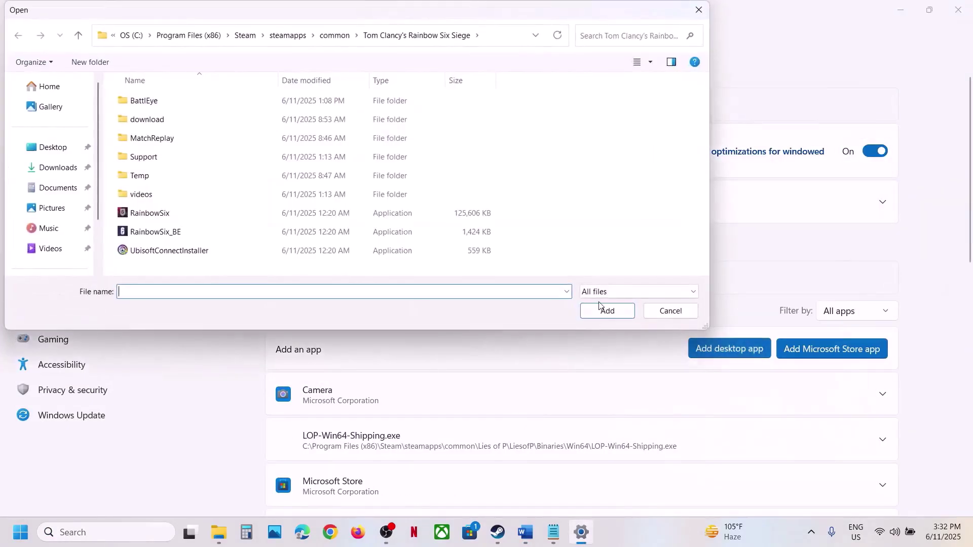
click(334, 35)
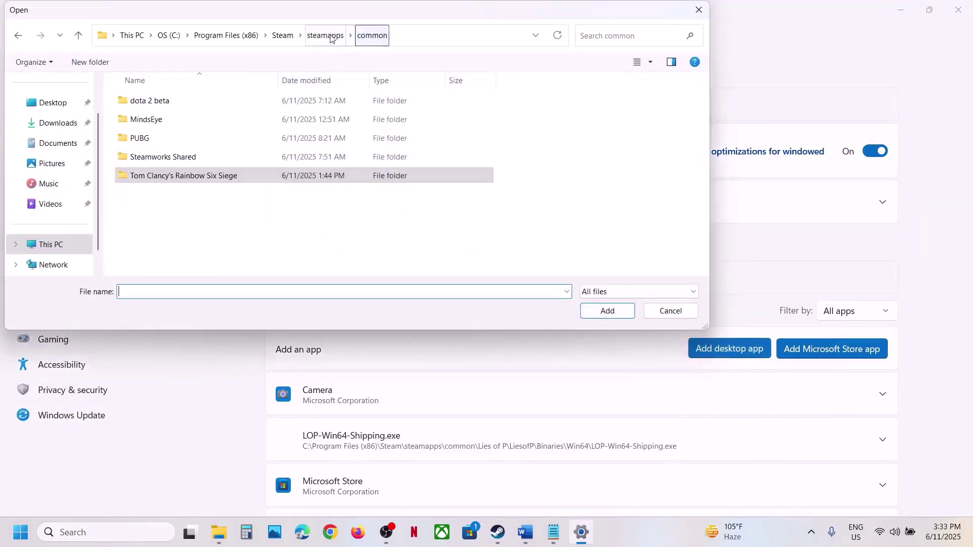
double_click(163, 120)
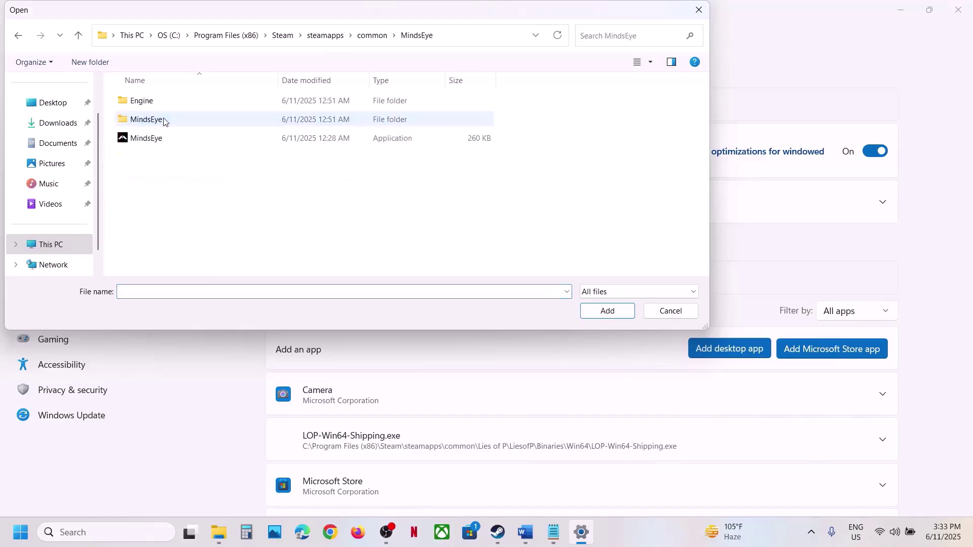
double_click(166, 121)
double_click(152, 101)
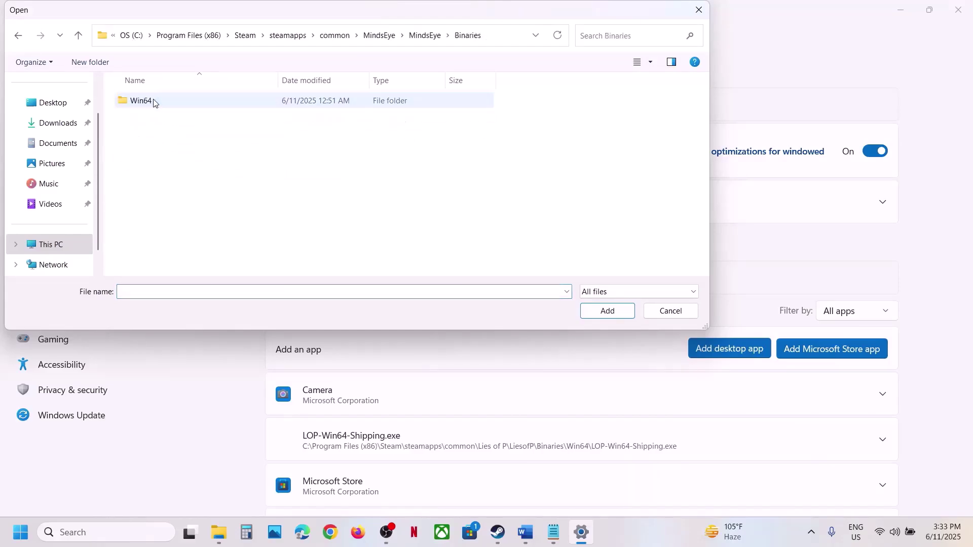
double_click(152, 101)
click(157, 120)
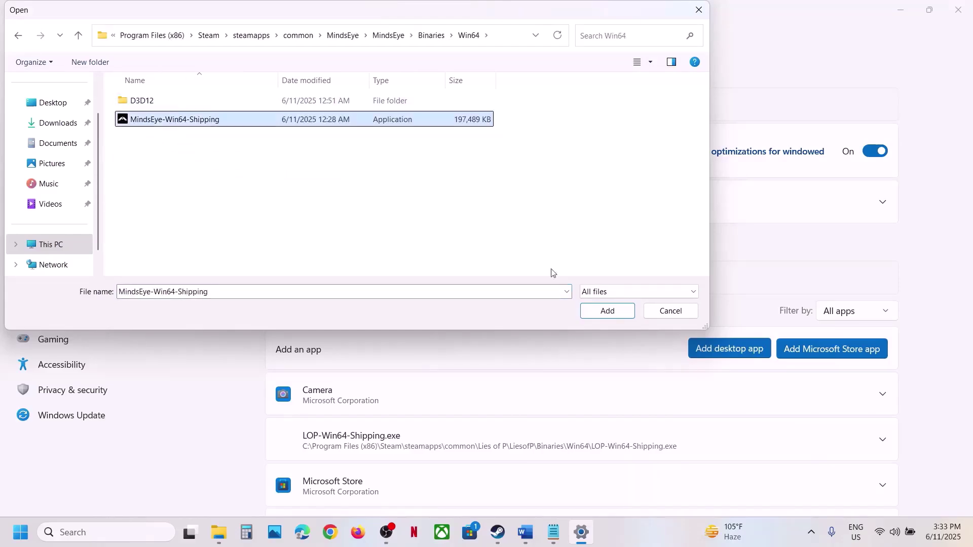
click(608, 311)
Set MindsEye's GPU preference to High Performance (NVIDIA RTX 3050) and close Settings.
scroll(537, 334, down, 7)
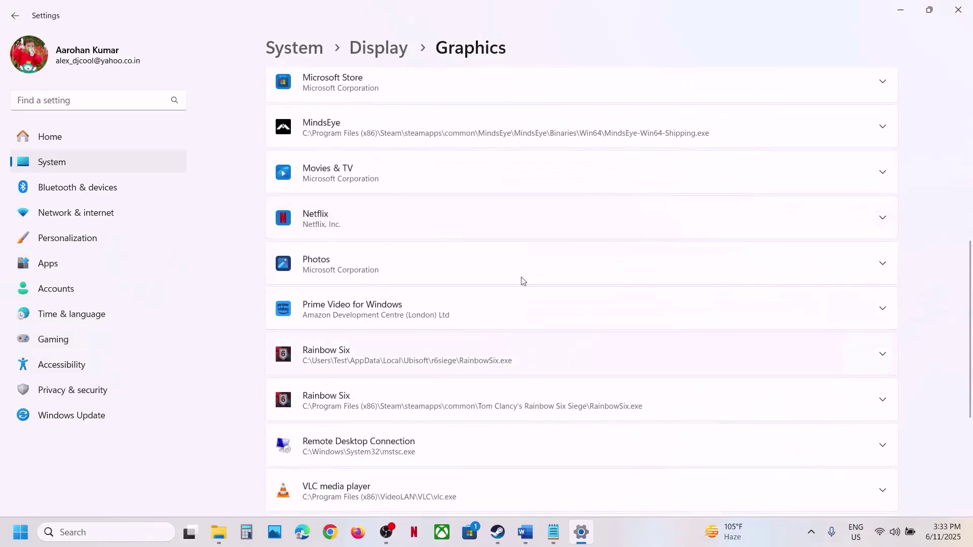
click(424, 132)
click(788, 165)
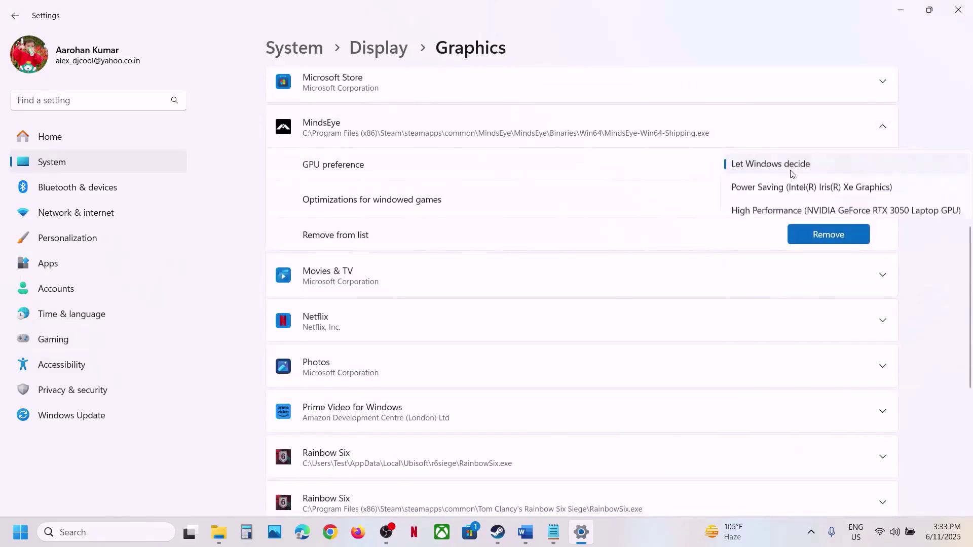
click(809, 211)
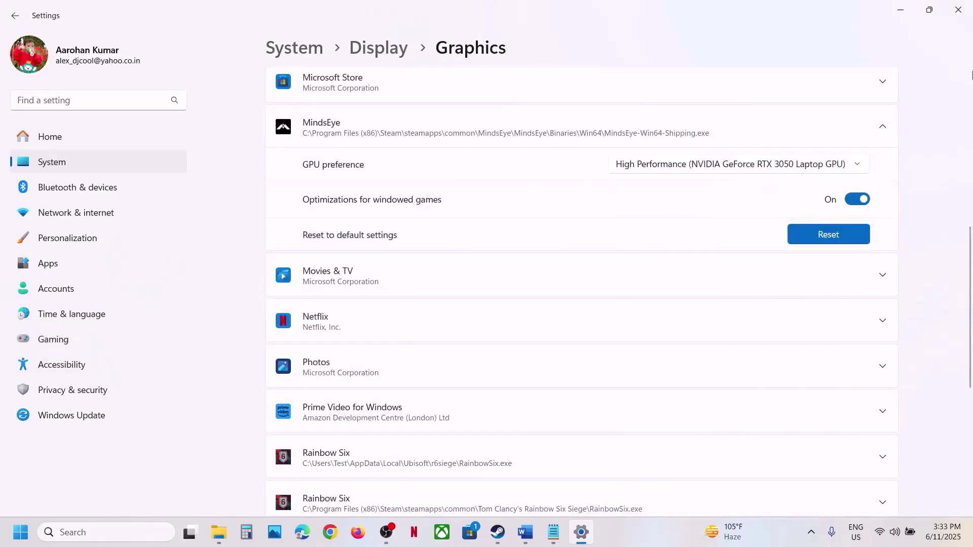
click(957, 9)
Open the NVIDIA driver link in Chrome and search drivers for RTX 3050 Laptop GPU, Windows 11.
scroll(345, 345, down, 5)
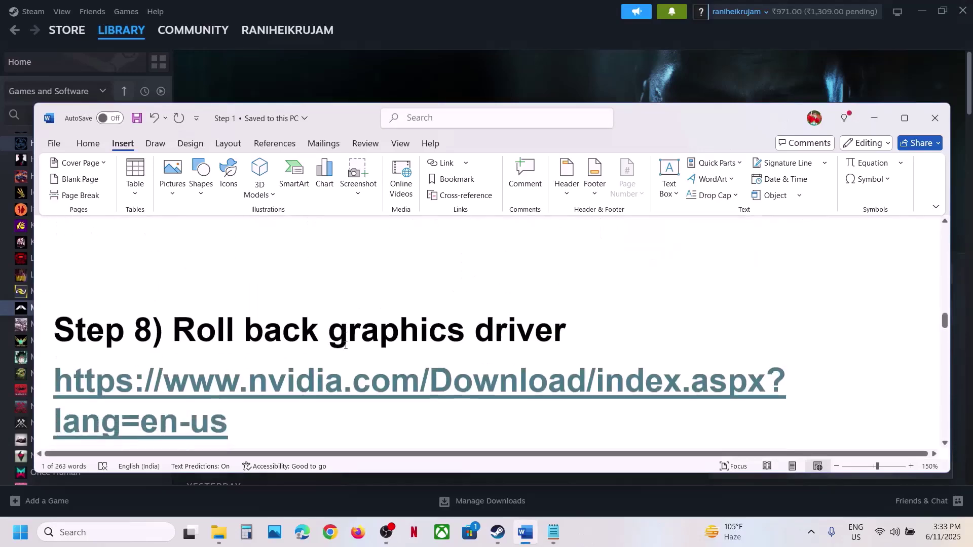
scroll(345, 354, down, 1)
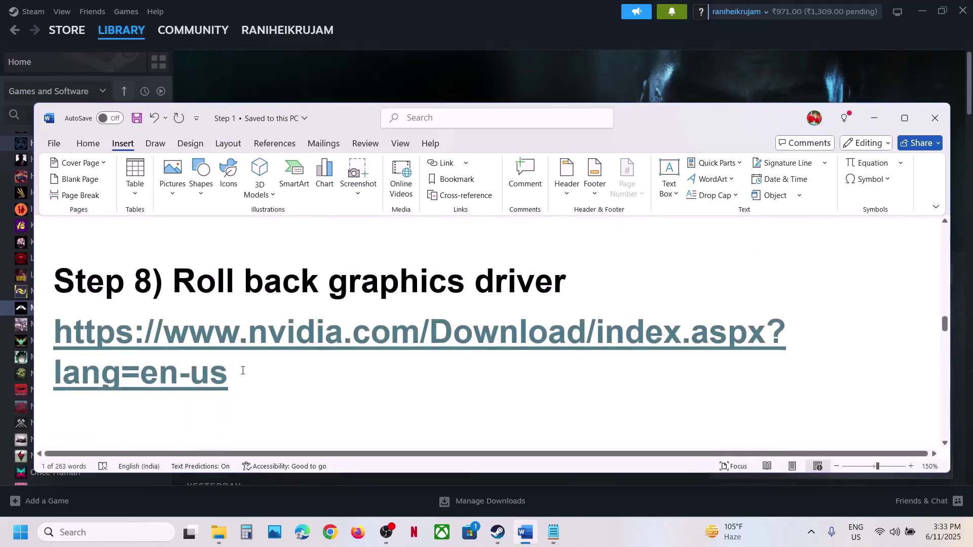
drag(243, 371, 41, 347)
key(ctrl+c)
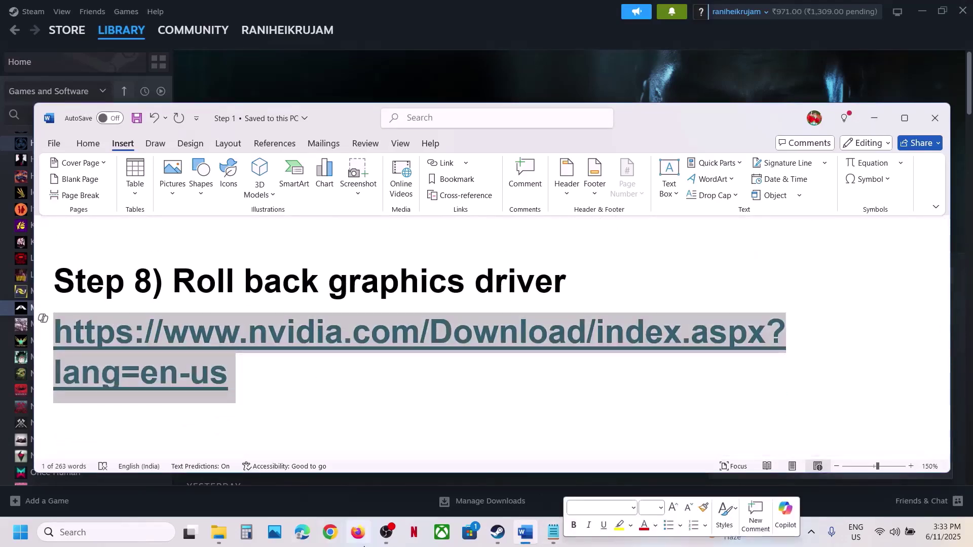
click(331, 532)
key(ctrl+v)
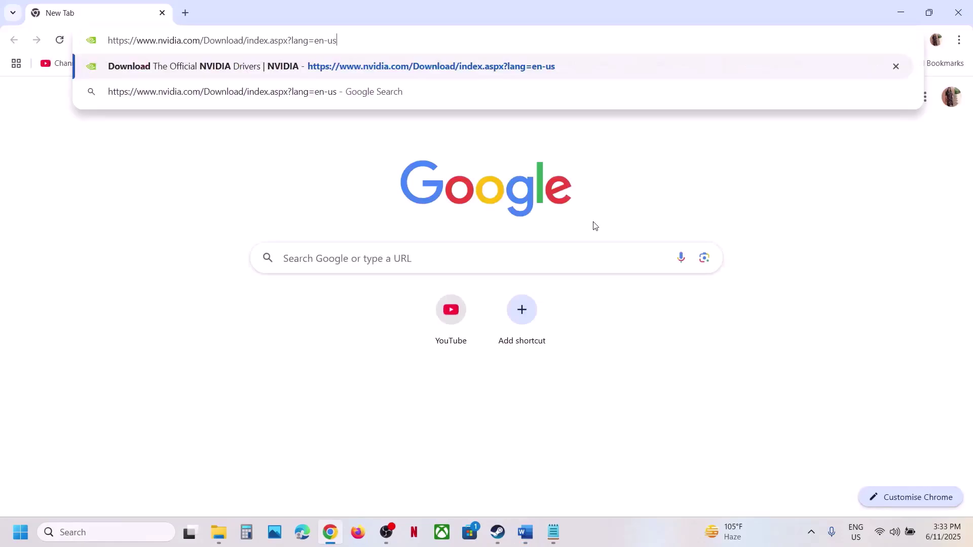
key(Return)
scroll(30, 372, down, 3)
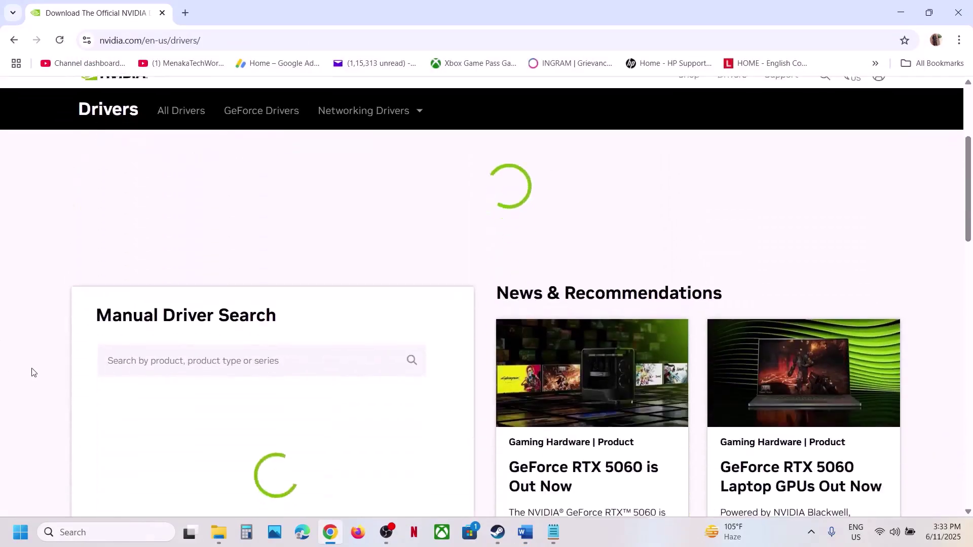
scroll(274, 304, down, 3)
scroll(265, 250, up, 2)
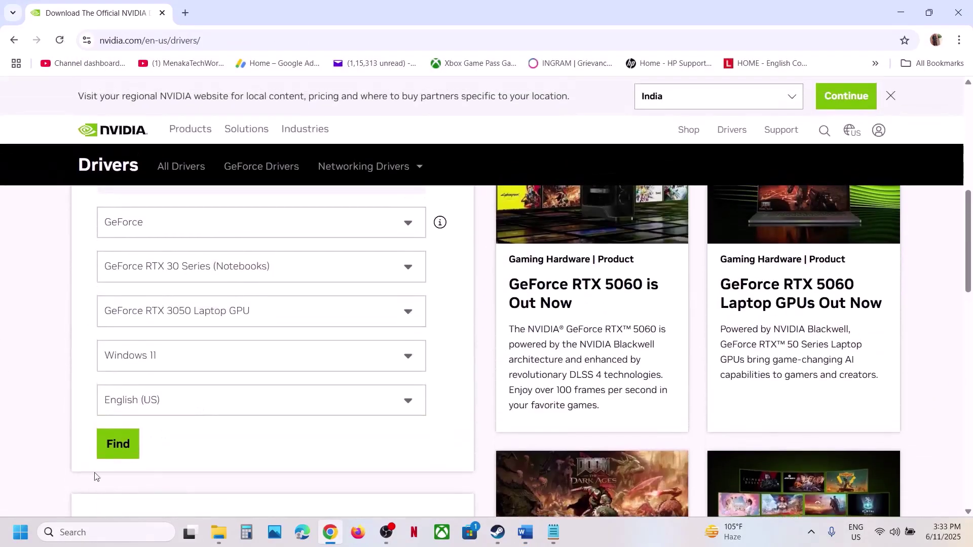
click(117, 444)
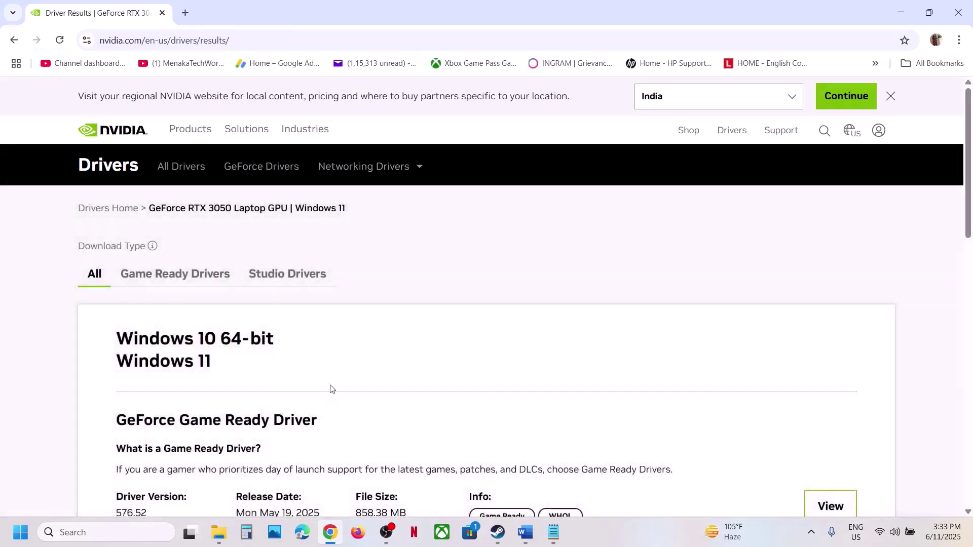
Expand the older RTX 3050 driver versions back to 566.14, then return to Steam.
scroll(330, 367, down, 8)
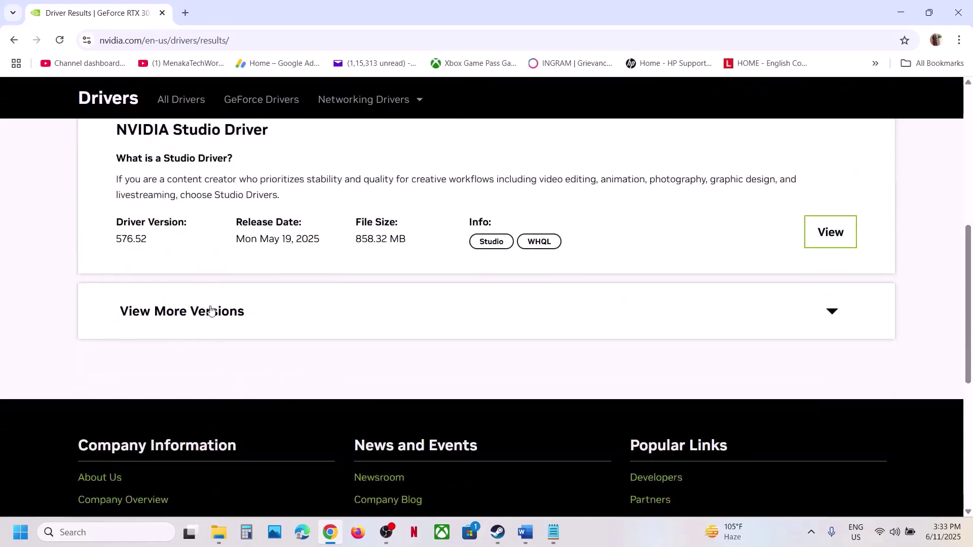
click(212, 311)
scroll(218, 308, down, 4)
scroll(333, 304, up, 10)
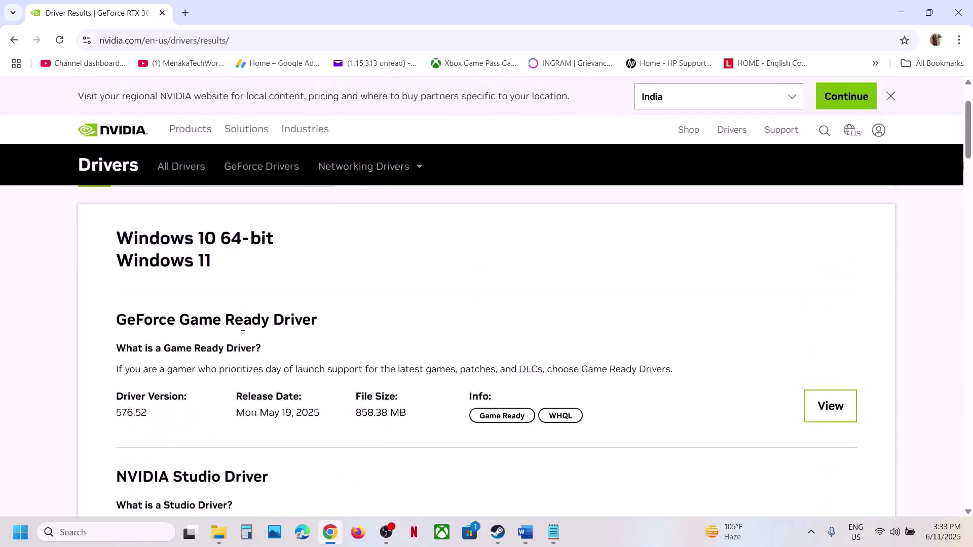
drag(116, 418, 133, 414)
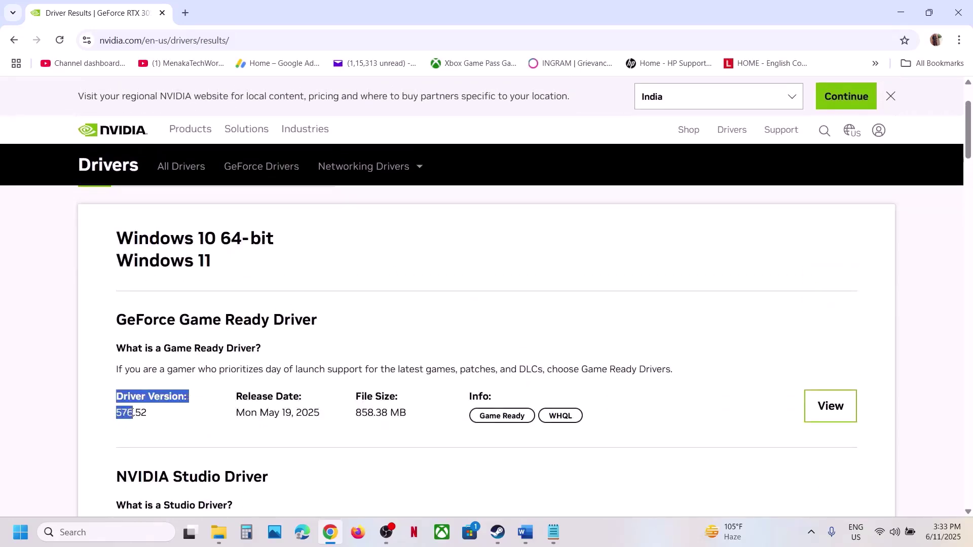
click(208, 349)
scroll(159, 387, down, 8)
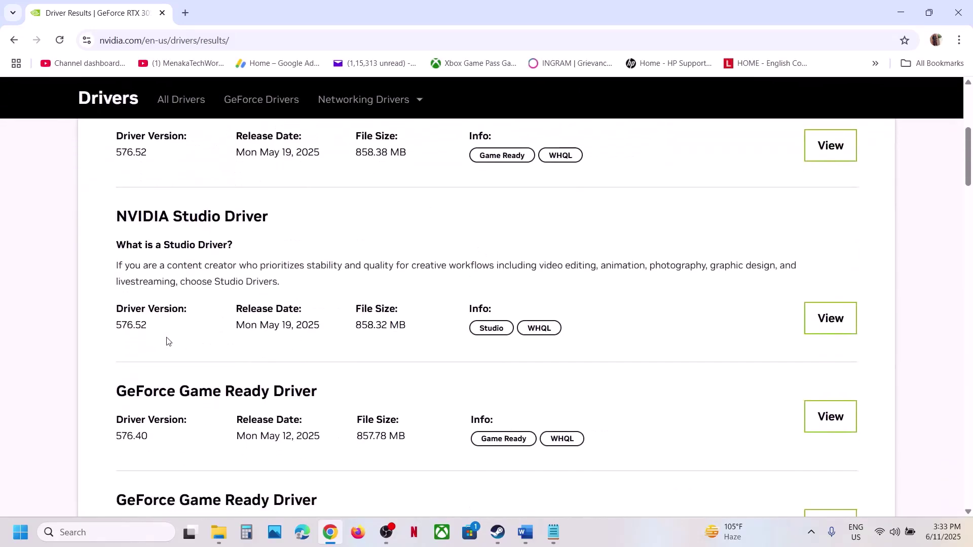
drag(115, 363, 206, 354)
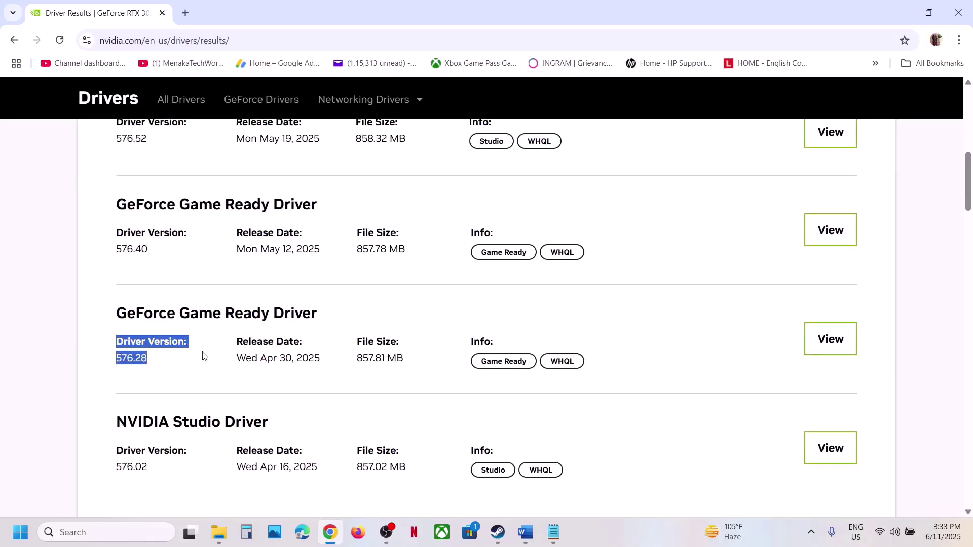
scroll(205, 353, down, 7)
scroll(203, 349, down, 12)
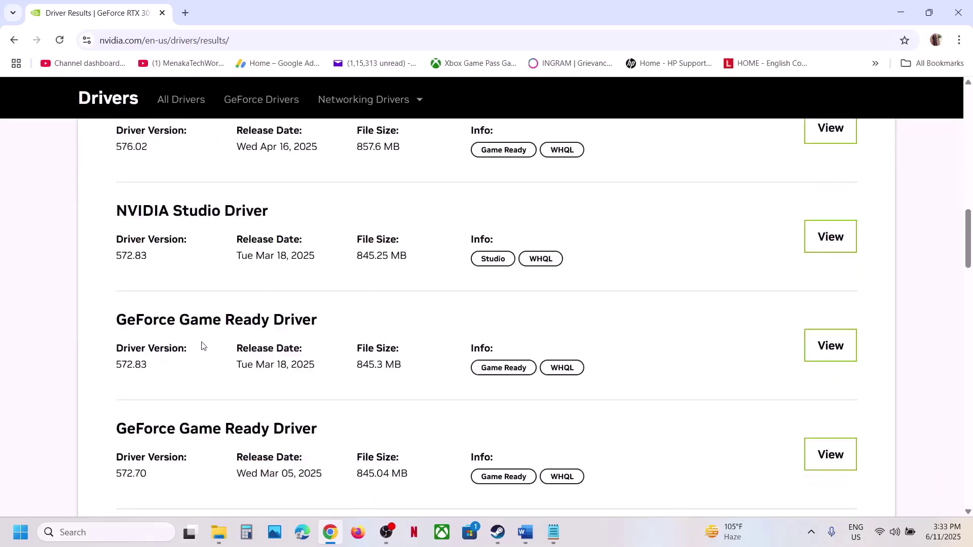
scroll(201, 343, down, 6)
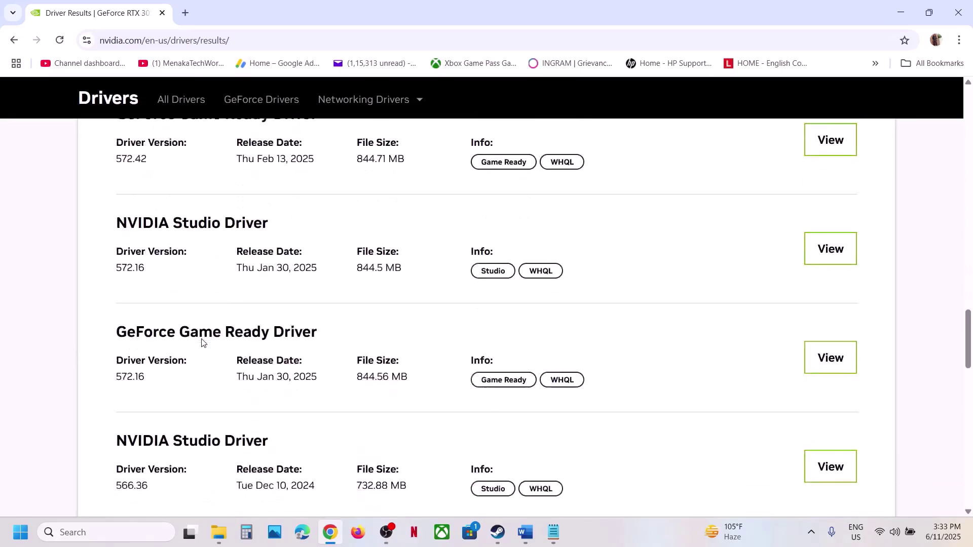
scroll(125, 364, down, 4)
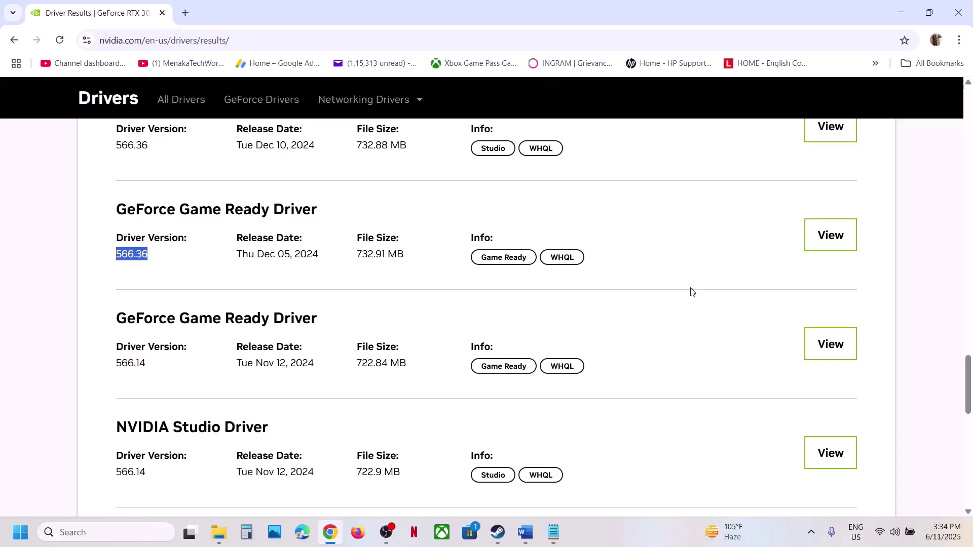
click(497, 533)
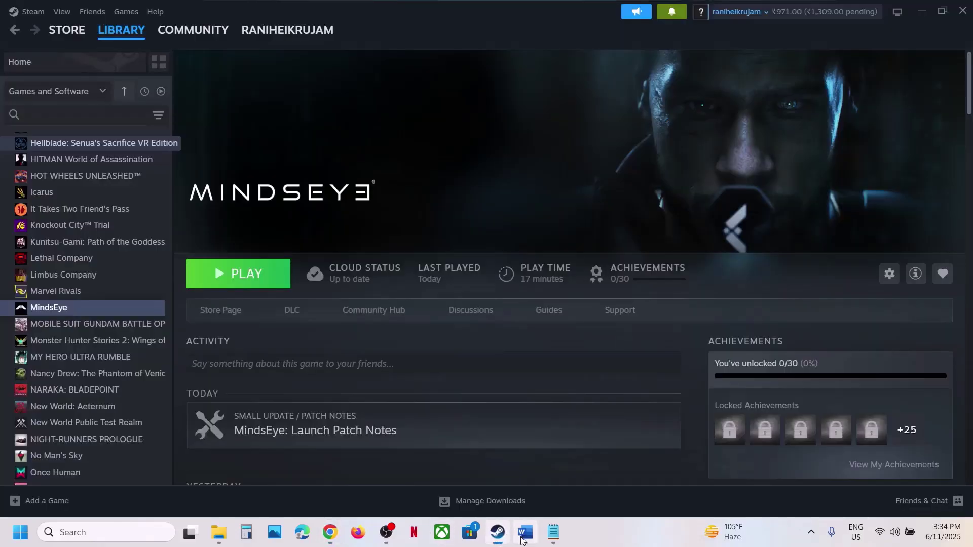
Copy Word's Step 9 Microsoft Learn link and load it in a new Chrome tab.
click(524, 536)
scroll(250, 290, down, 5)
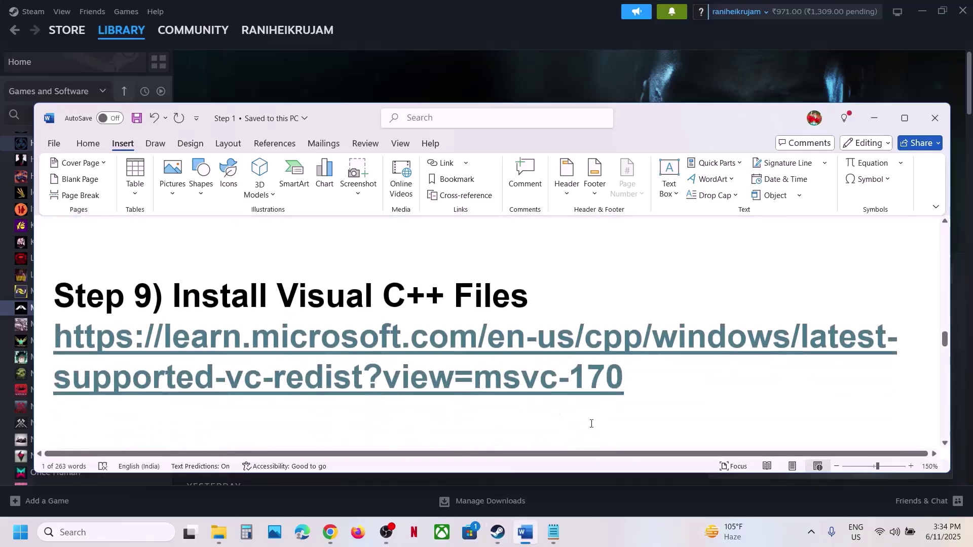
drag(634, 379, 51, 337)
key(ctrl+c)
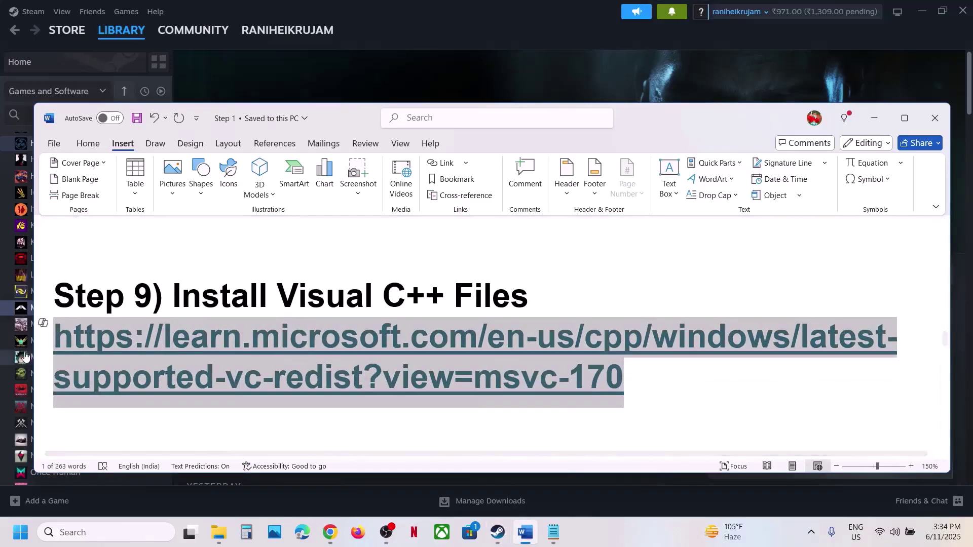
click(332, 534)
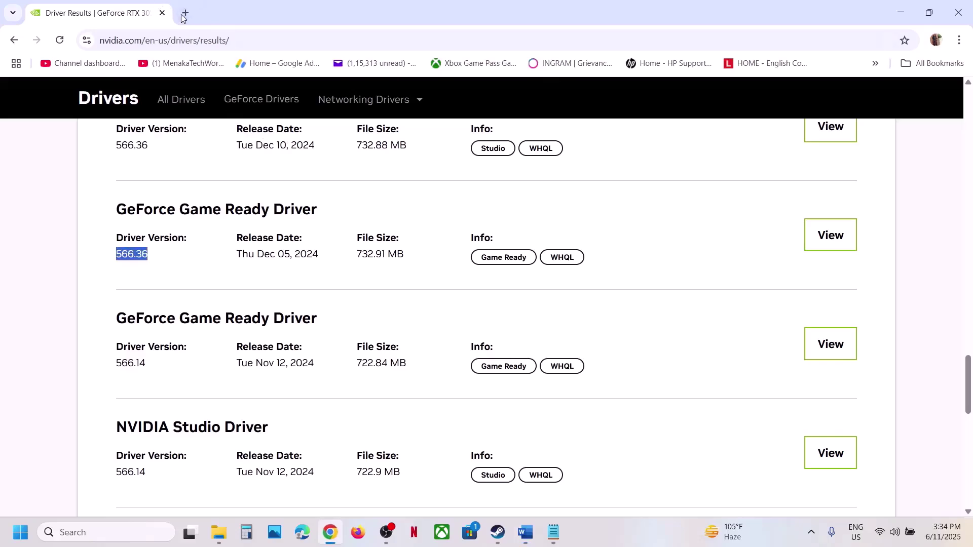
click(184, 14)
key(ctrl+v)
key(Return)
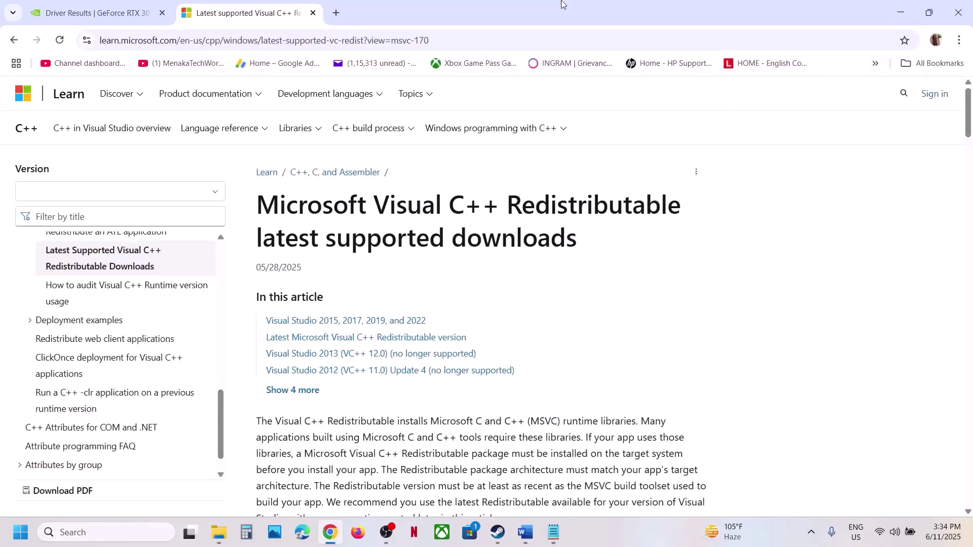
Download the x86 Visual C++ Redistributable and start its repair, then mark the X64 row.
scroll(545, 299, down, 10)
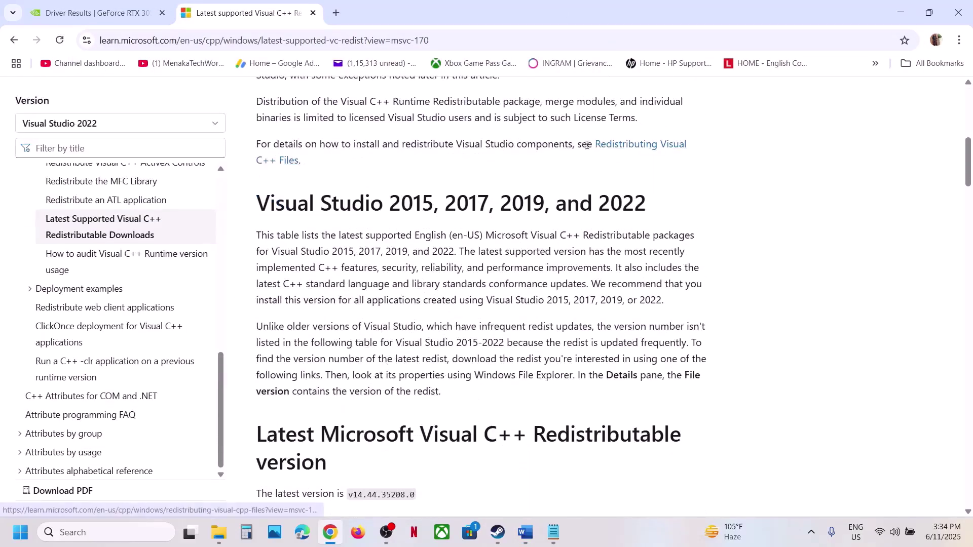
drag(348, 200, 521, 202)
scroll(521, 202, down, 8)
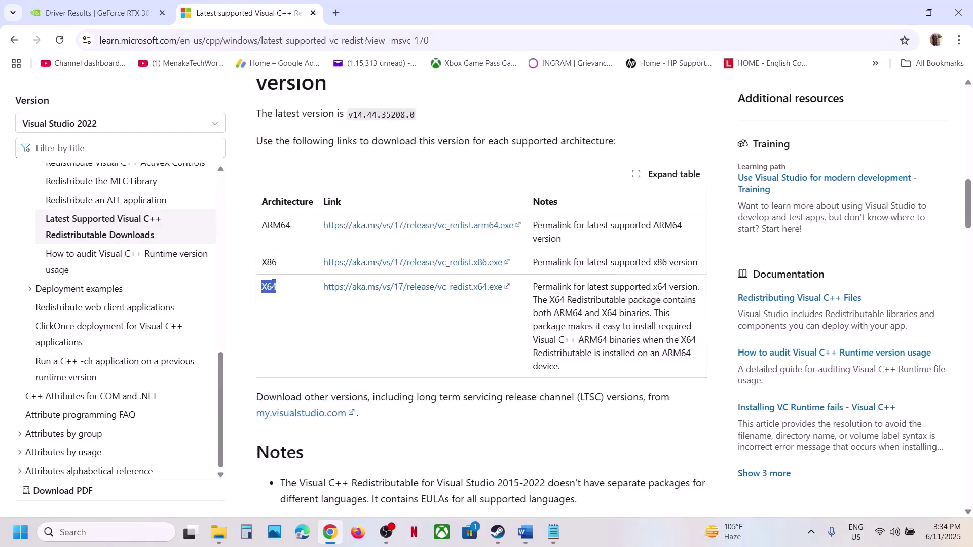
double_click(270, 261)
click(436, 264)
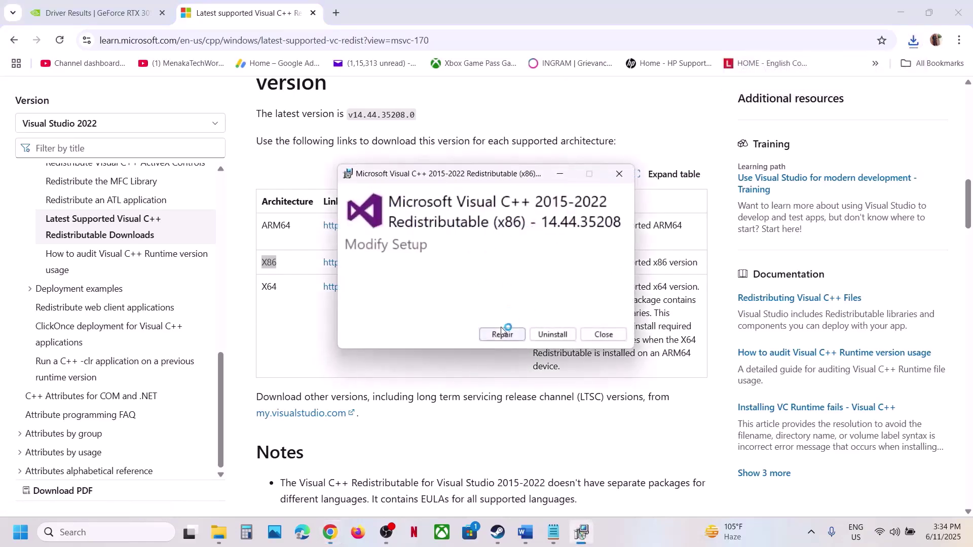
click(497, 333)
click(445, 361)
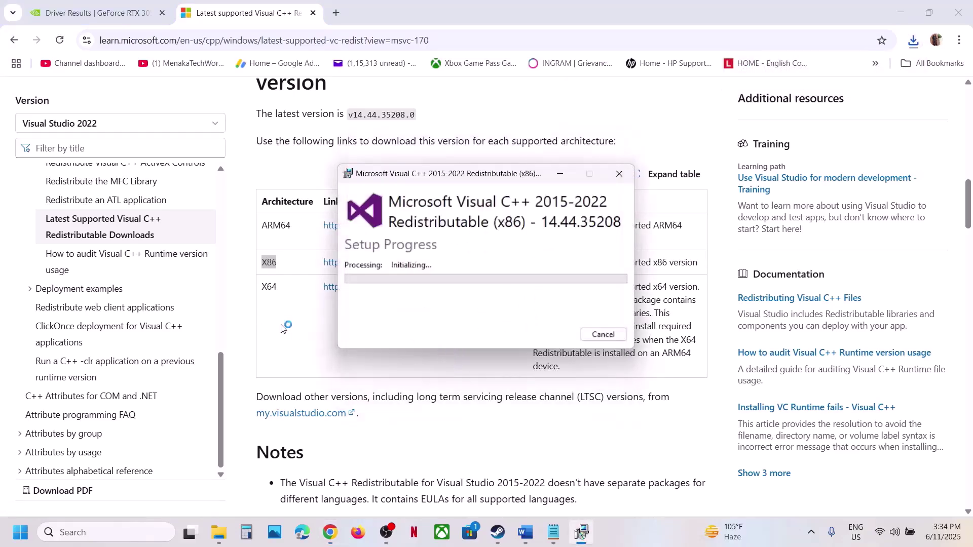
double_click(284, 288)
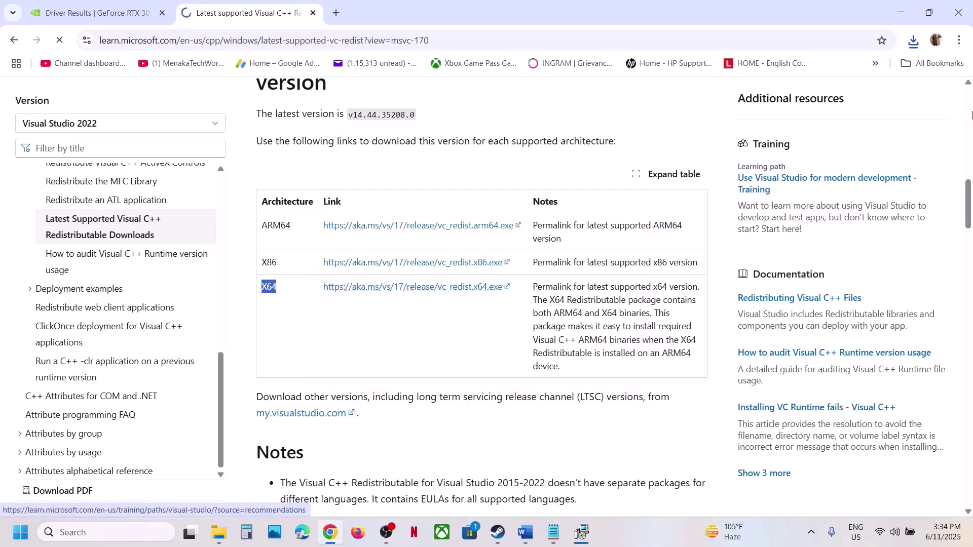
Run the downloaded VC_redist.x64 installer and repair it.
click(914, 42)
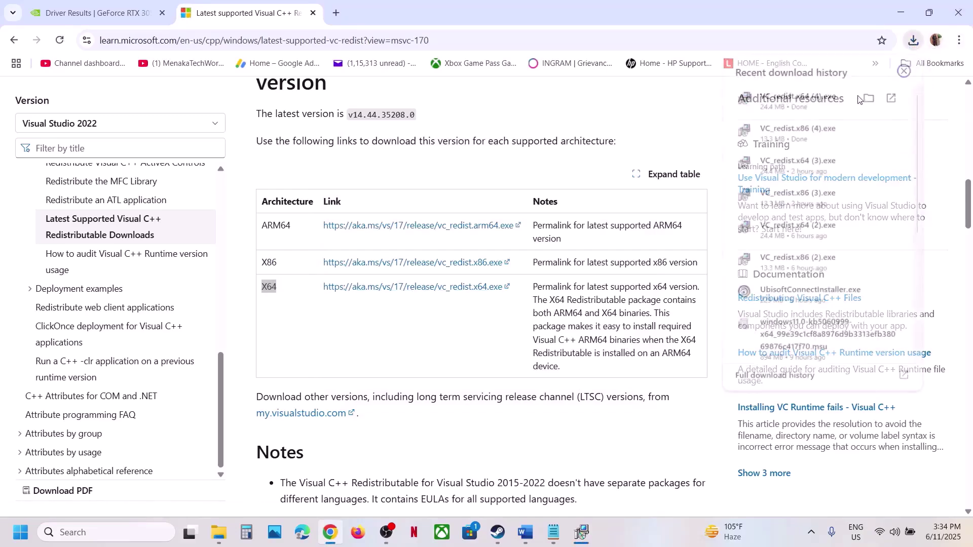
click(785, 98)
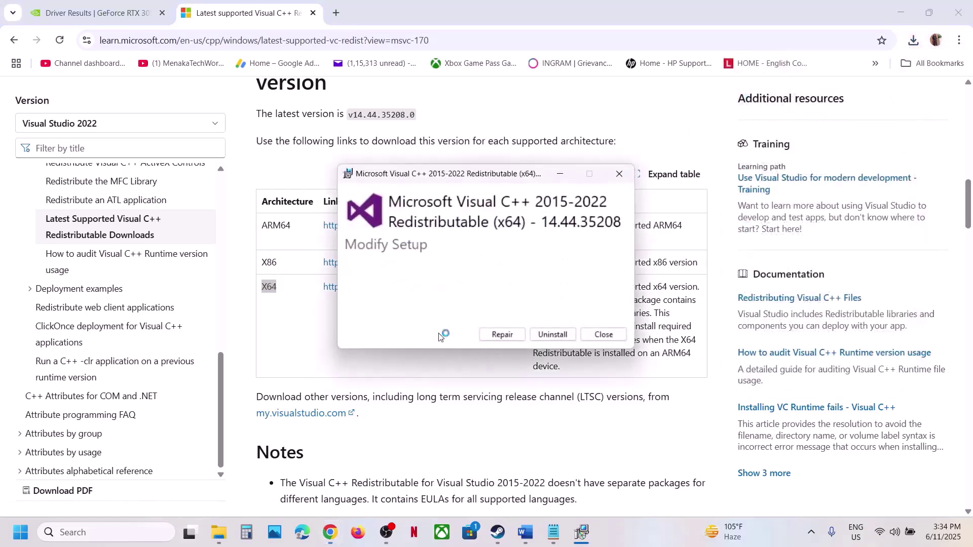
click(503, 335)
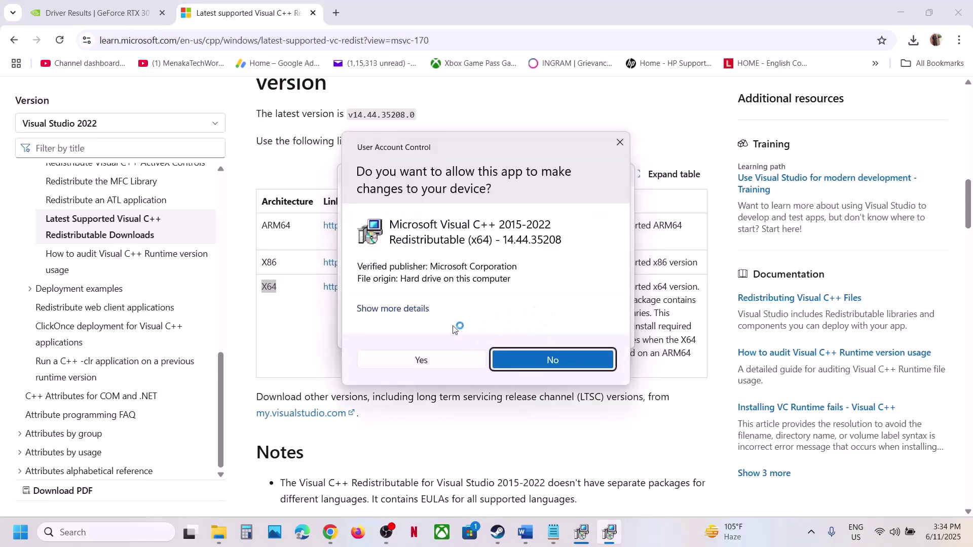
click(421, 360)
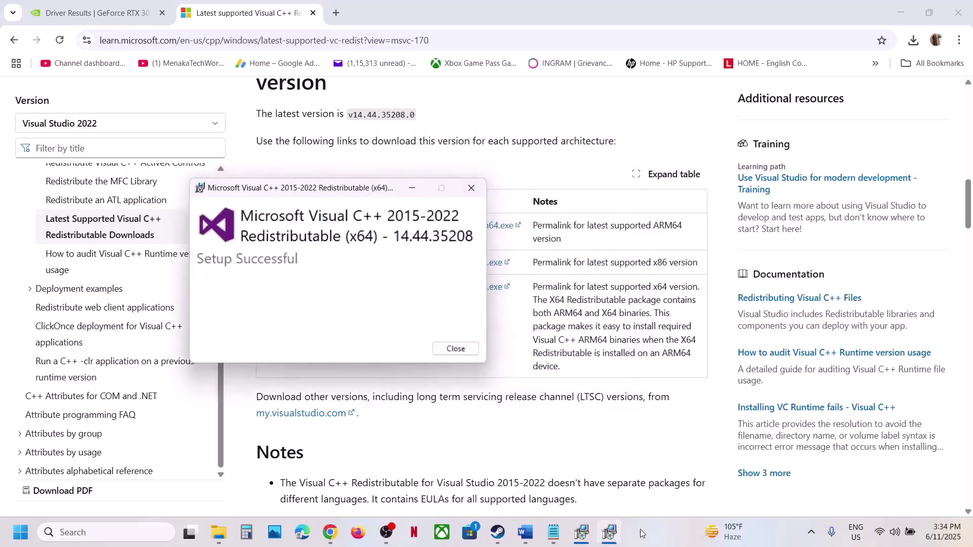
Close the x86 and x64 Setup Successful windows.
click(581, 532)
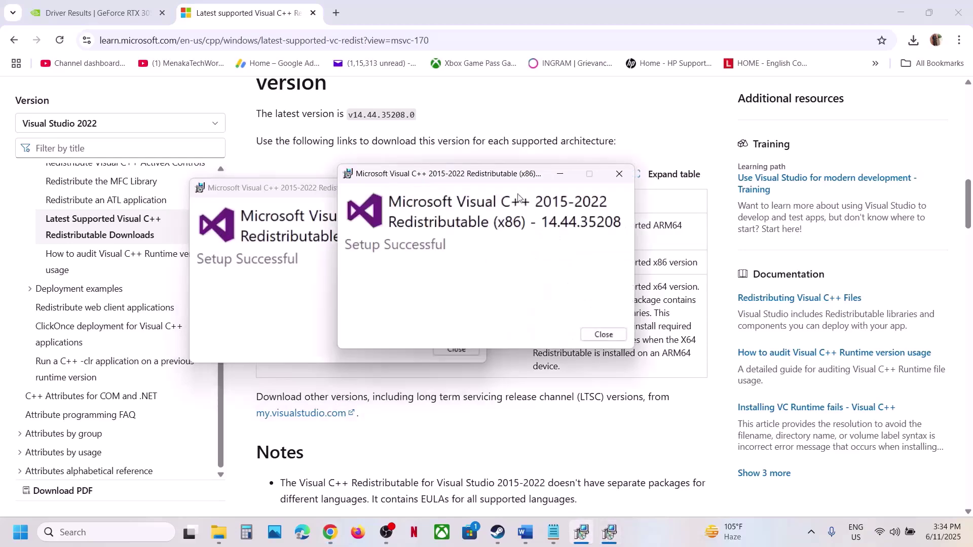
drag(609, 179, 685, 186)
click(673, 343)
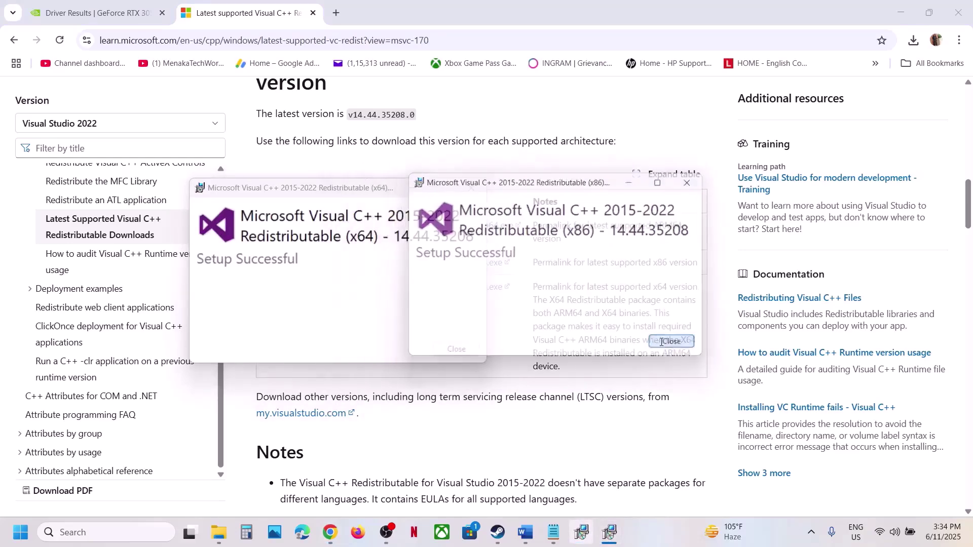
click(456, 349)
Check the Start menu's power options, then bring the Steam window forward.
click(11, 530)
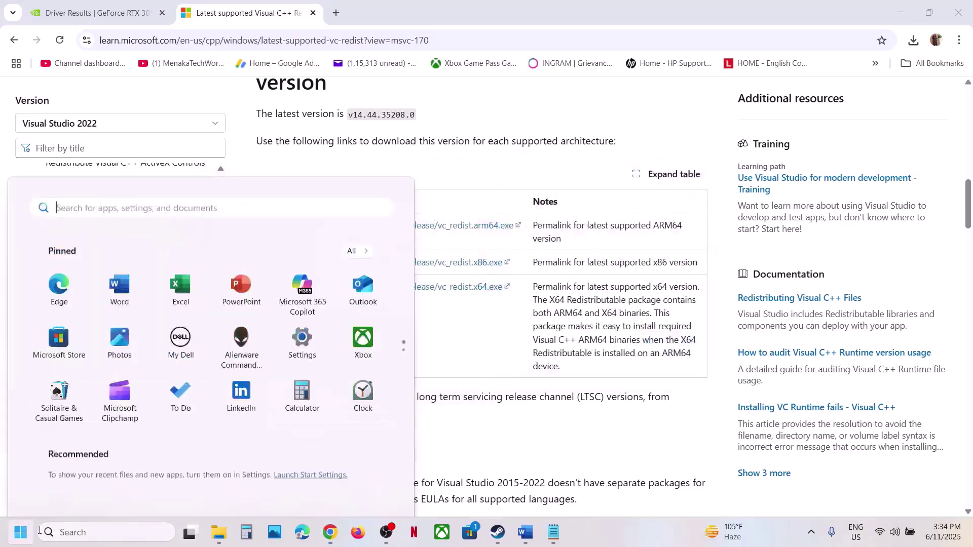
click(368, 488)
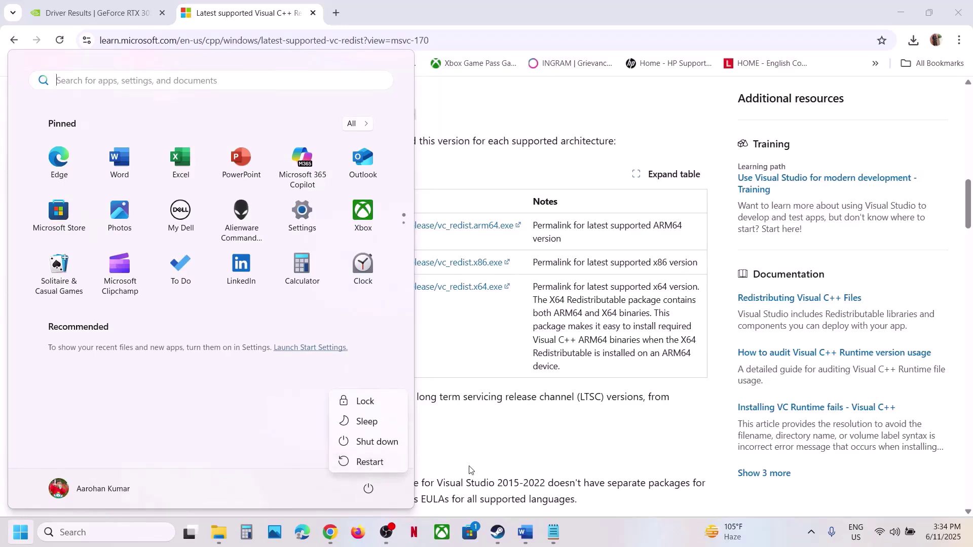
key(Escape)
click(495, 530)
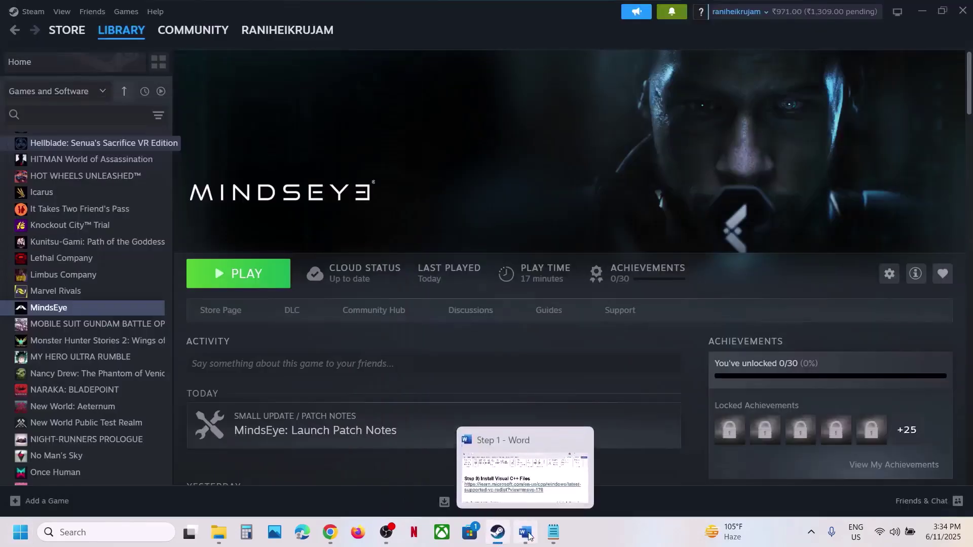
Highlight Word's Step 10 update-Windows heading, minimize Word, and launch Windows Settings.
click(525, 532)
scroll(327, 318, down, 2)
scroll(328, 317, down, 1)
triple_click(328, 341)
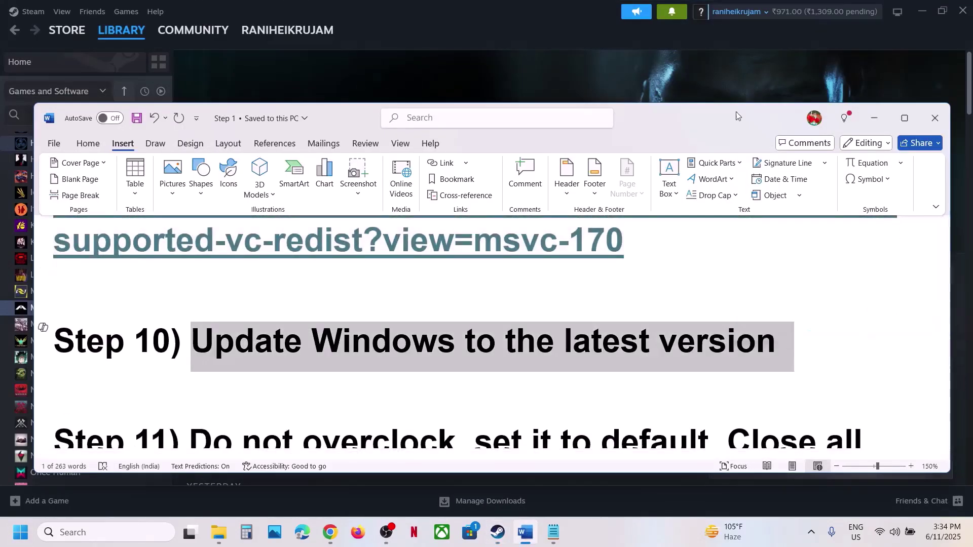
click(552, 21)
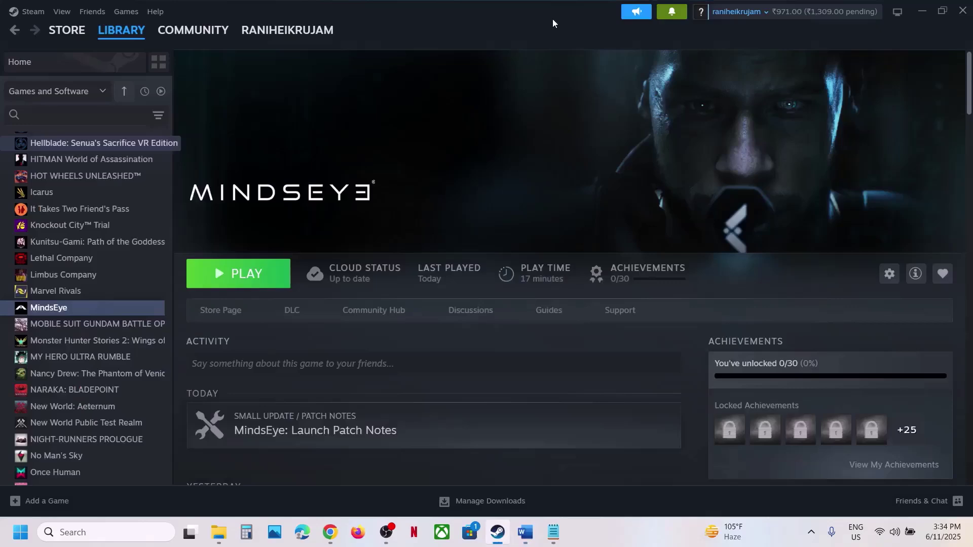
key(super+i)
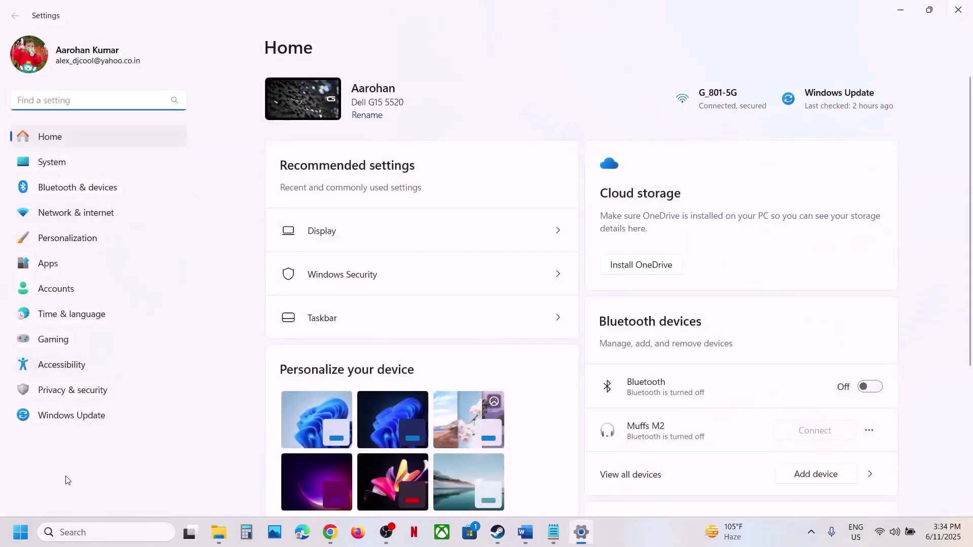
Start a Windows Update check, then glance at the Start menu power options.
click(74, 416)
click(861, 106)
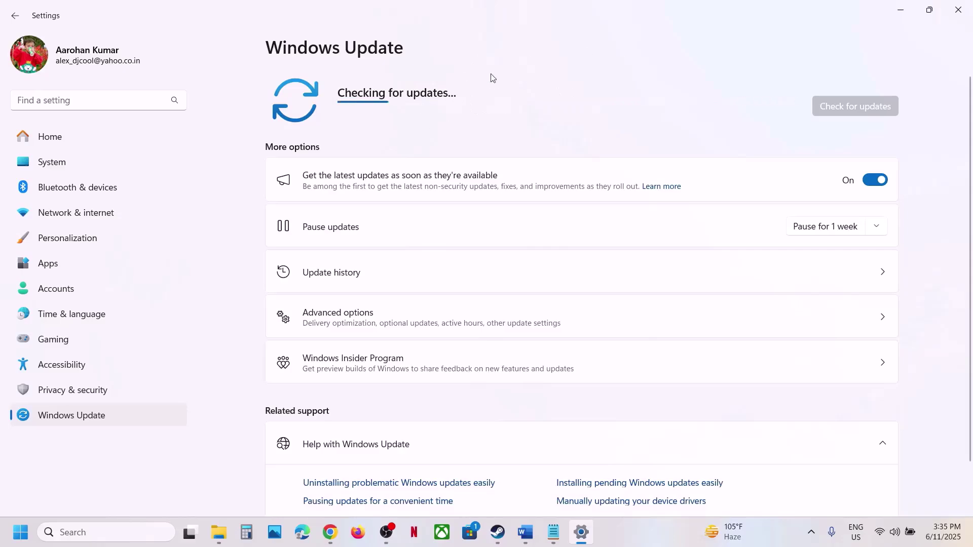
key(super)
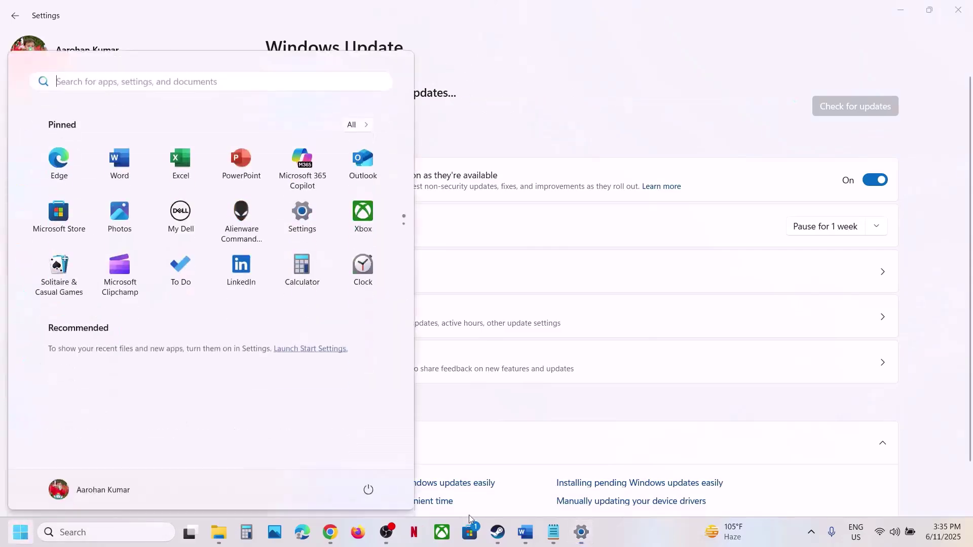
click(368, 489)
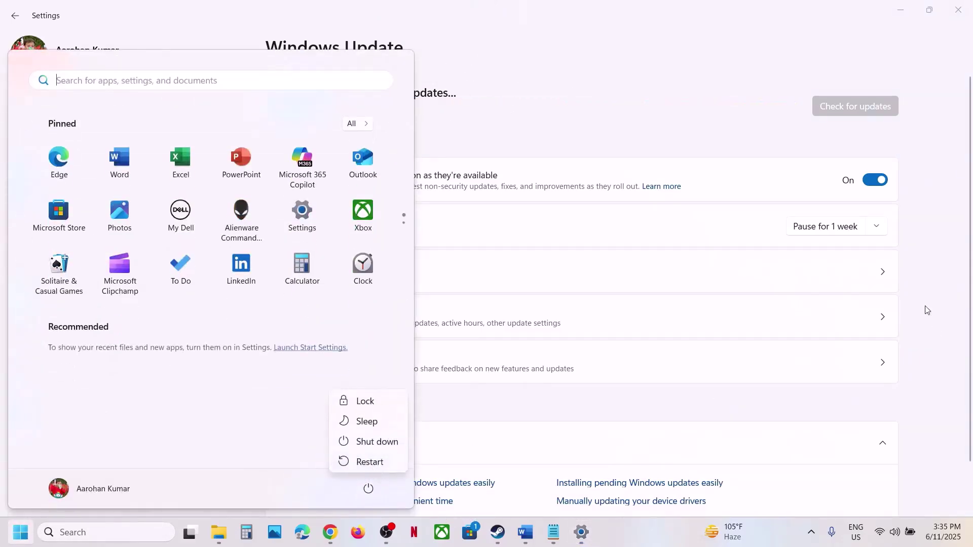
key(Escape)
key(Escape)
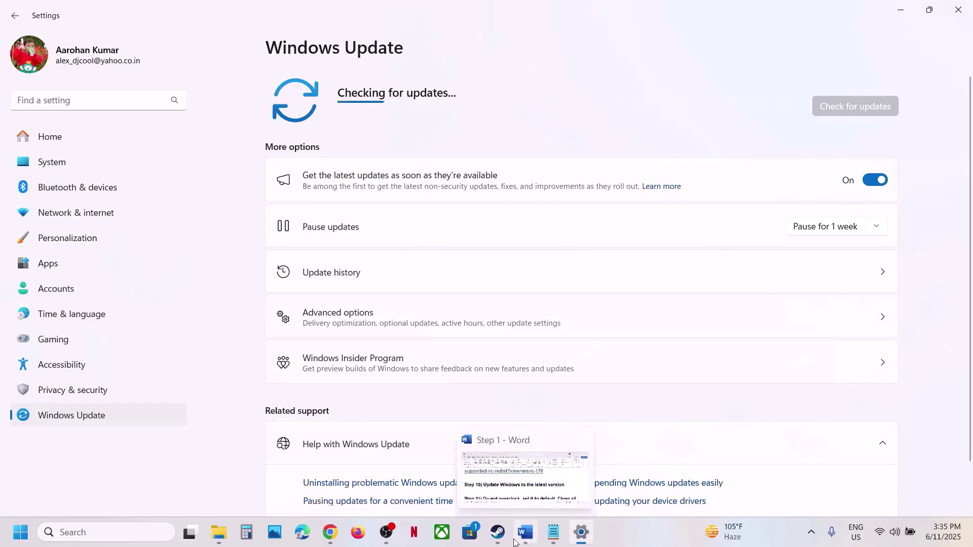
click(497, 531)
In Word's Step 11, highlight 'Do not overclock' and 'set it to default'.
click(525, 532)
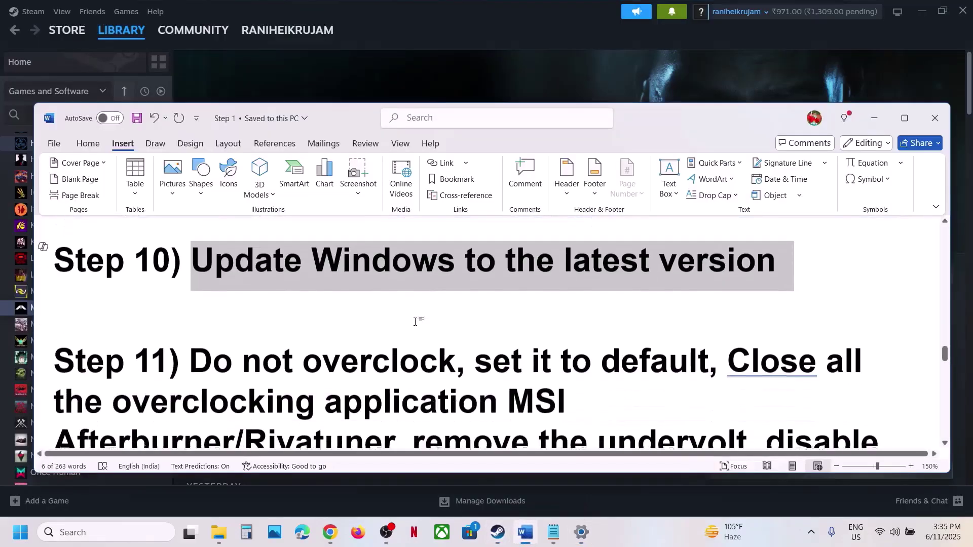
scroll(415, 321, down, 1)
drag(192, 307, 390, 312)
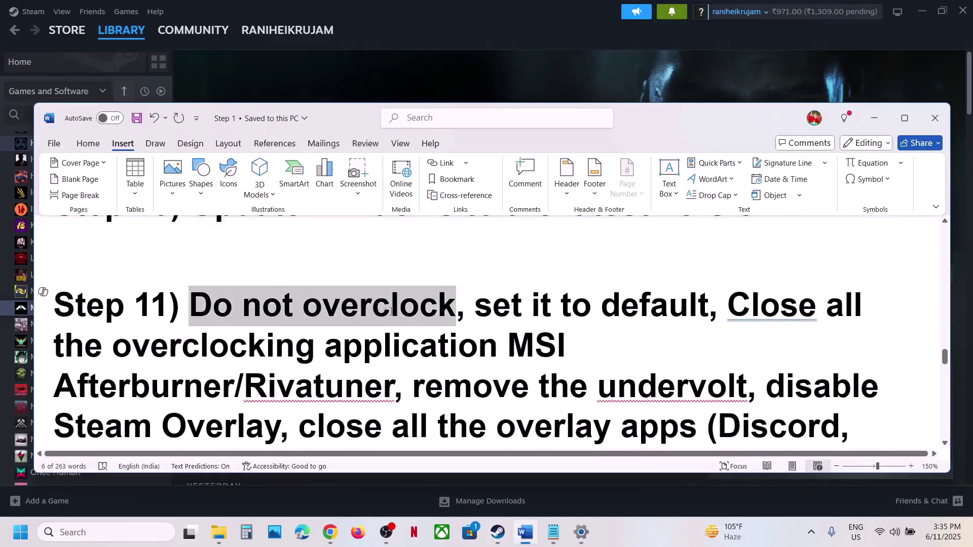
drag(476, 307, 709, 311)
click(728, 342)
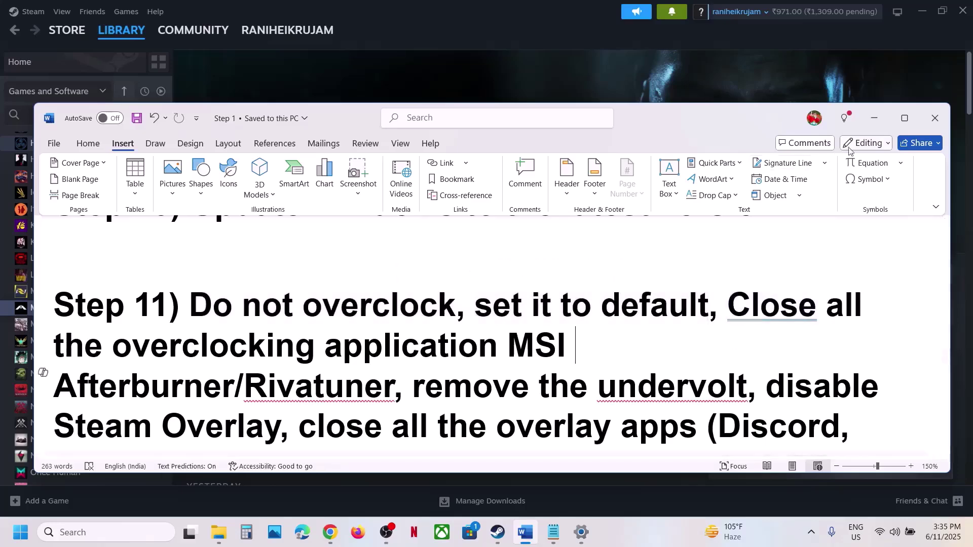
Maximize Word and highlight the advice on overclocking applications and disabling Steam Overlay.
click(904, 118)
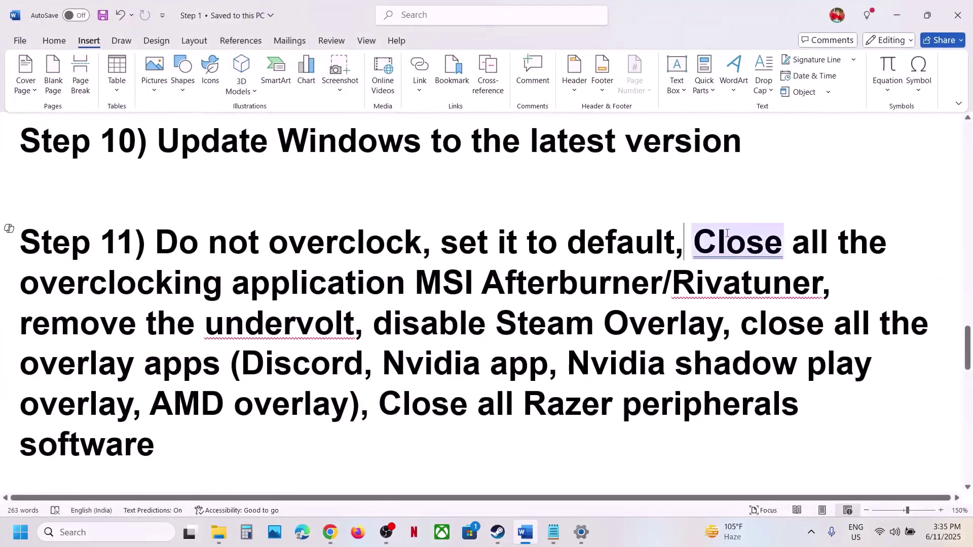
drag(675, 243, 732, 280)
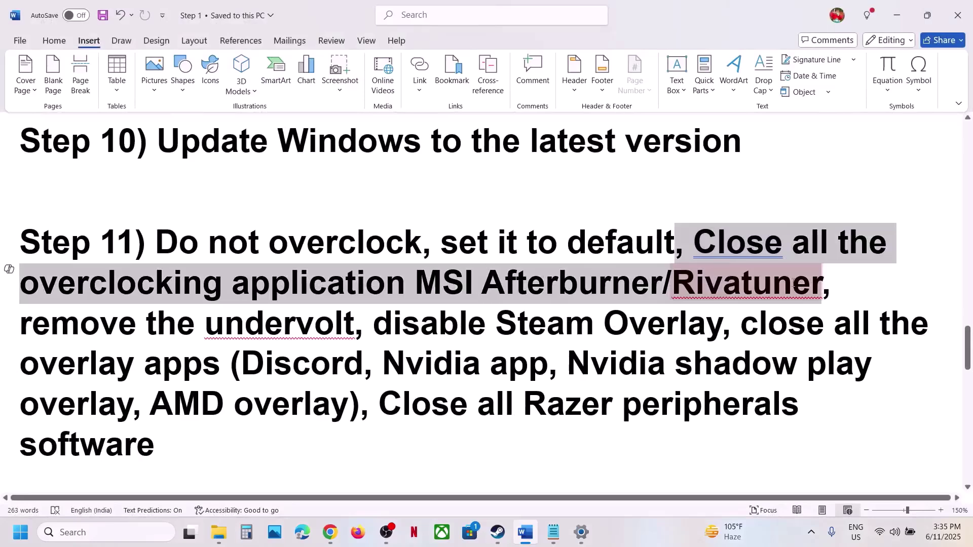
click(414, 282)
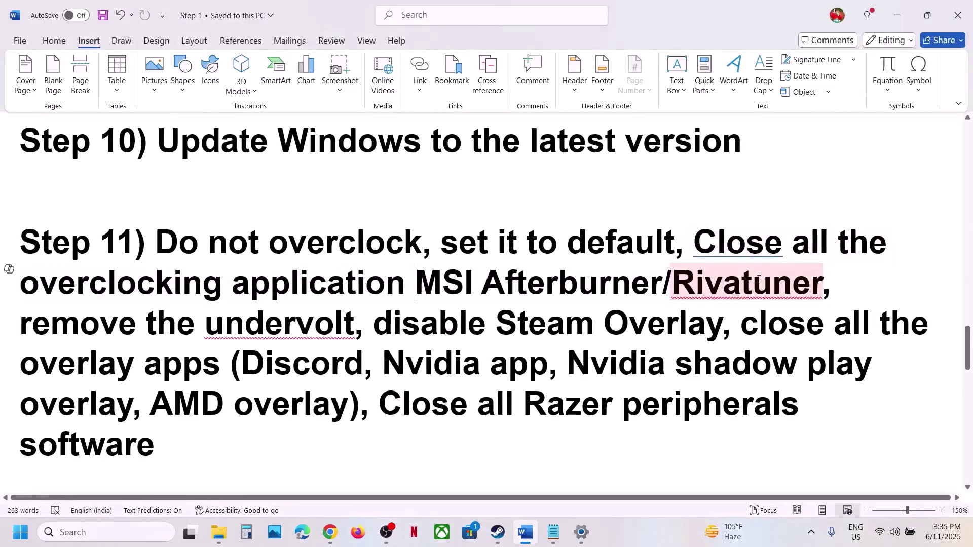
shift+click(61, 280)
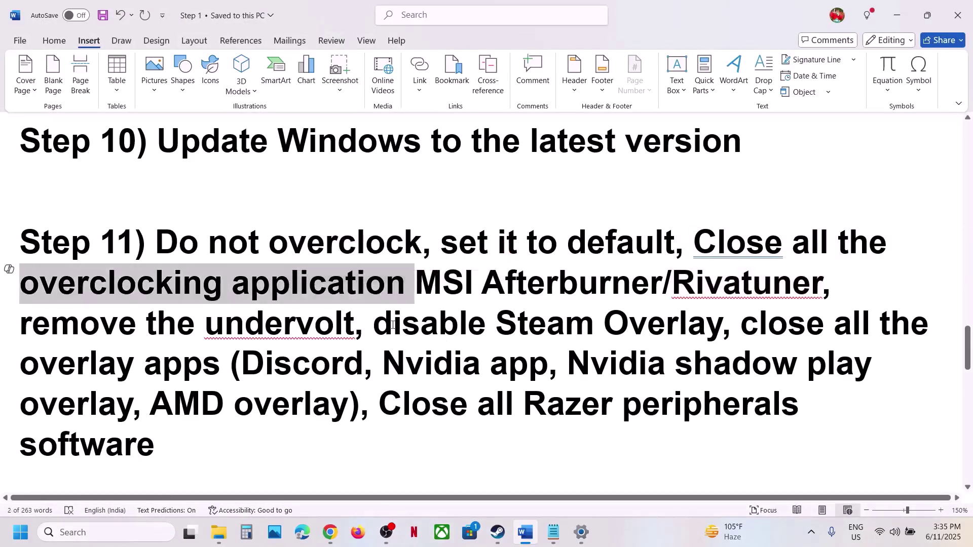
drag(392, 325, 601, 327)
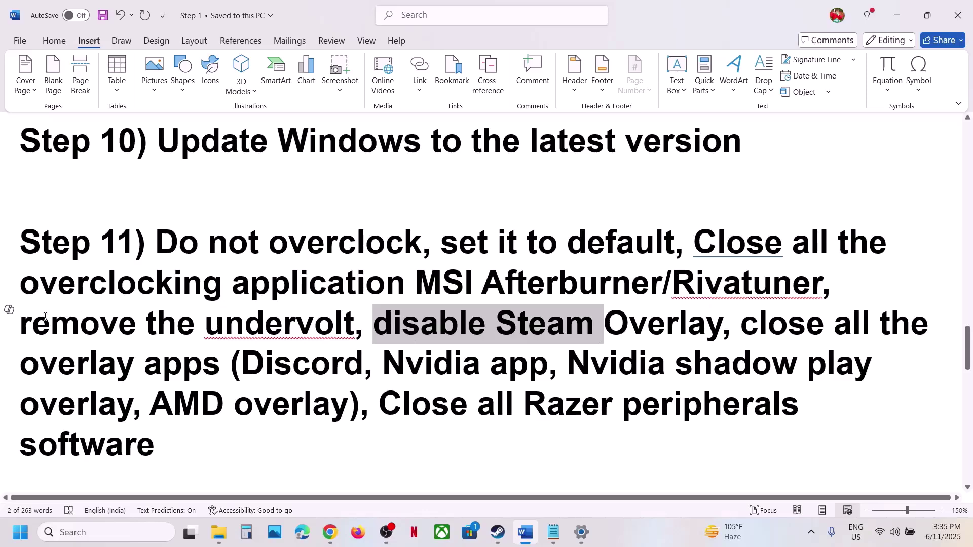
drag(45, 316, 880, 365)
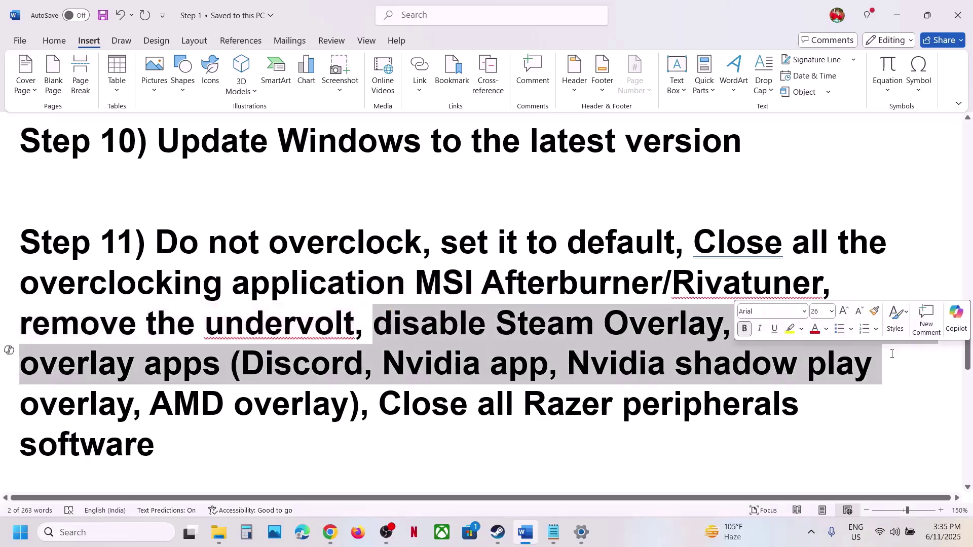
click(497, 532)
right_click(135, 311)
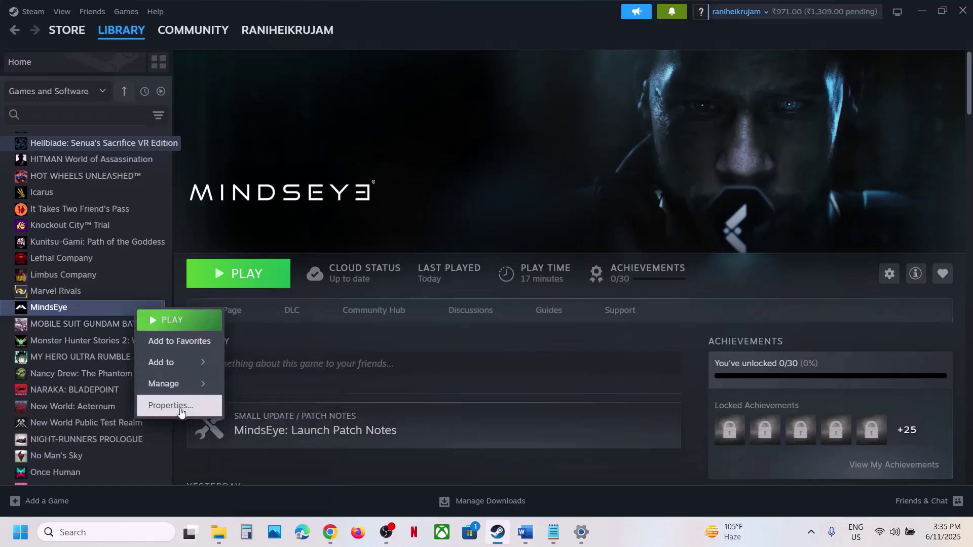
click(163, 404)
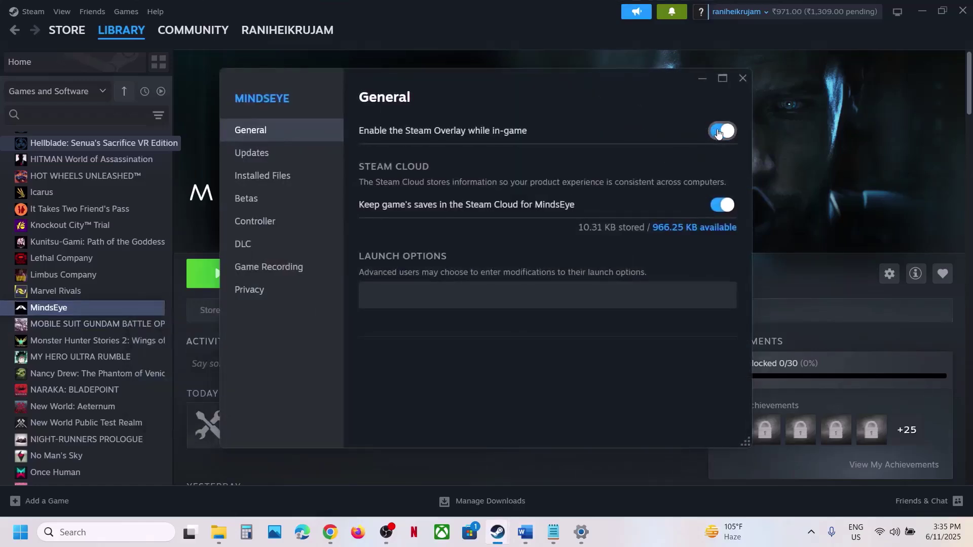
click(743, 78)
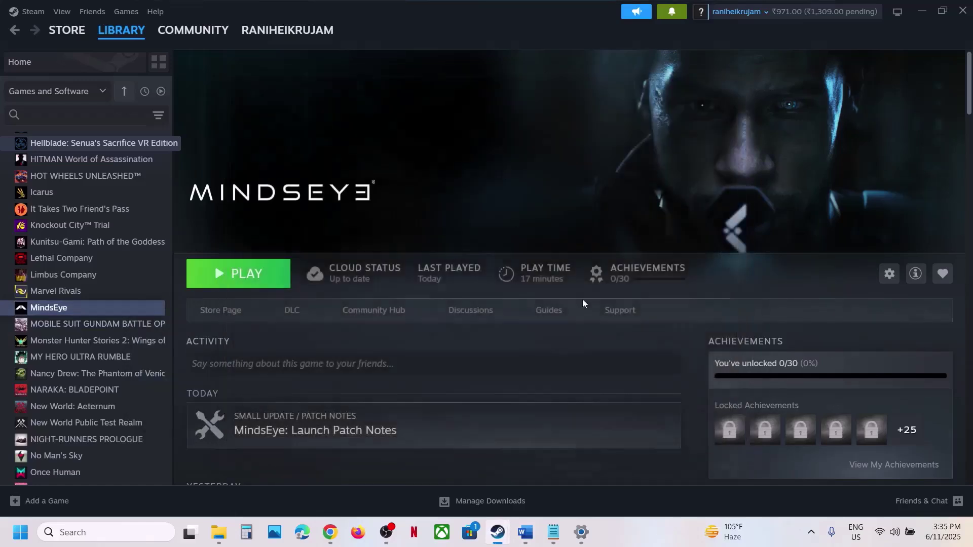
click(525, 532)
Highlight the overlay app names Discord and Nvidia app in Step 11.
click(326, 376)
double_click(299, 377)
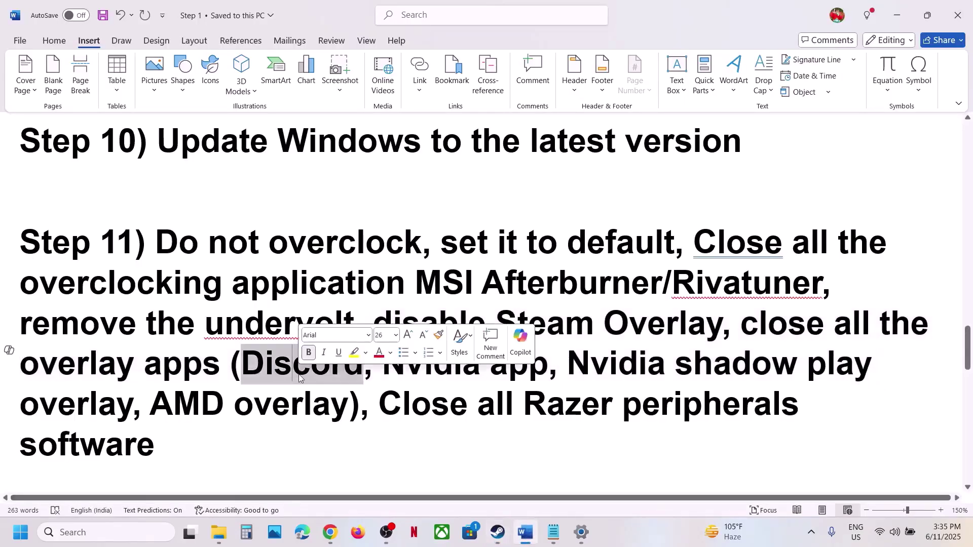
click(225, 406)
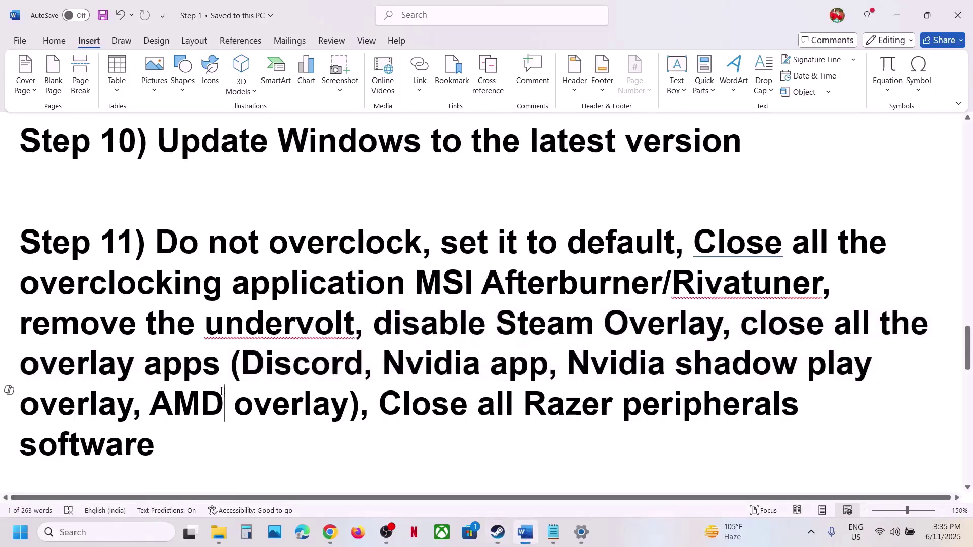
drag(385, 362, 536, 375)
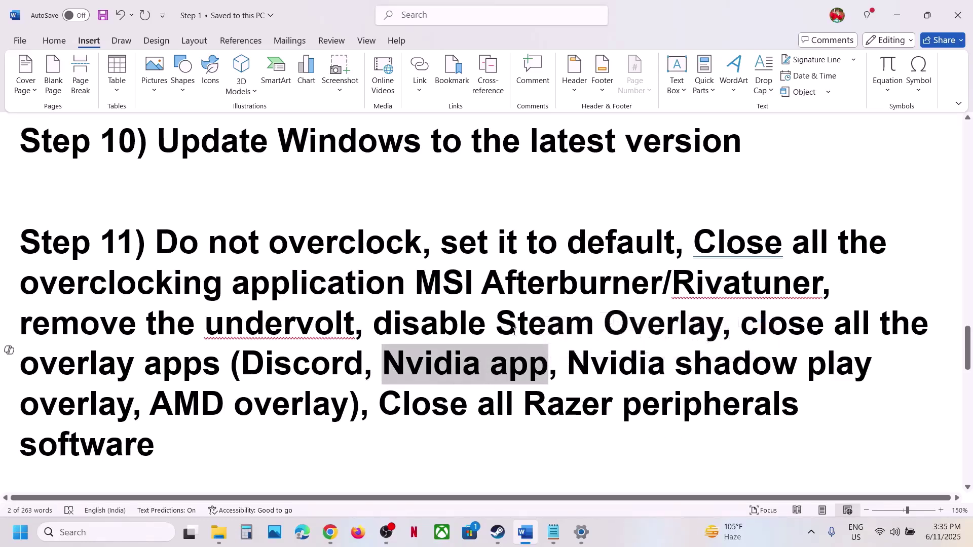
drag(749, 333, 349, 405)
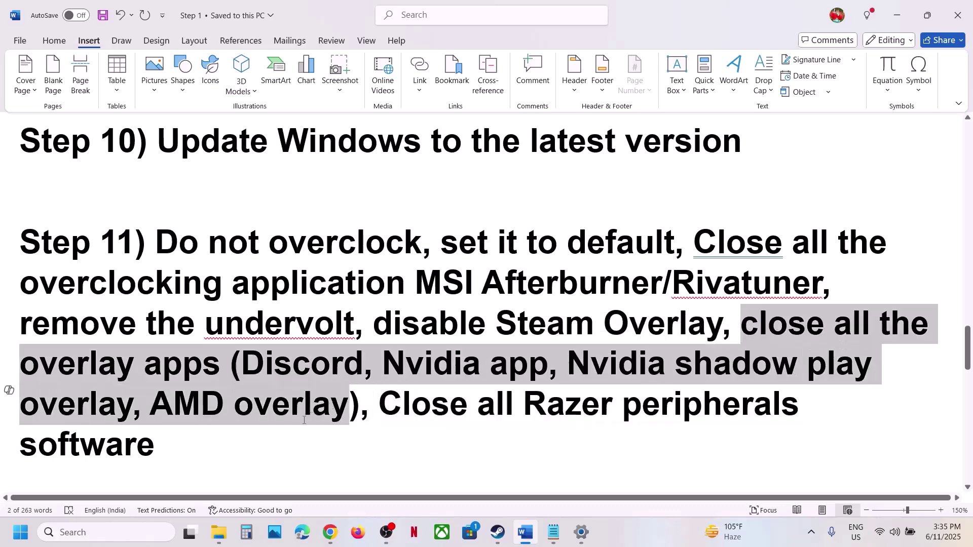
Highlight Step 12's advice on unplugging devices, extra controllers, multiple monitors and lighting software.
scroll(298, 422, down, 2)
scroll(298, 422, down, 6)
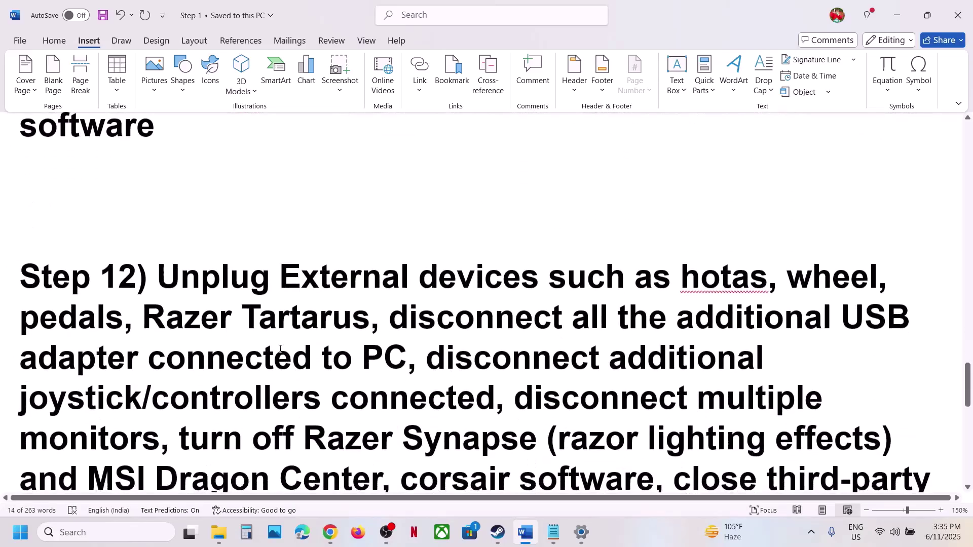
drag(165, 238, 408, 313)
scroll(415, 348, down, 2)
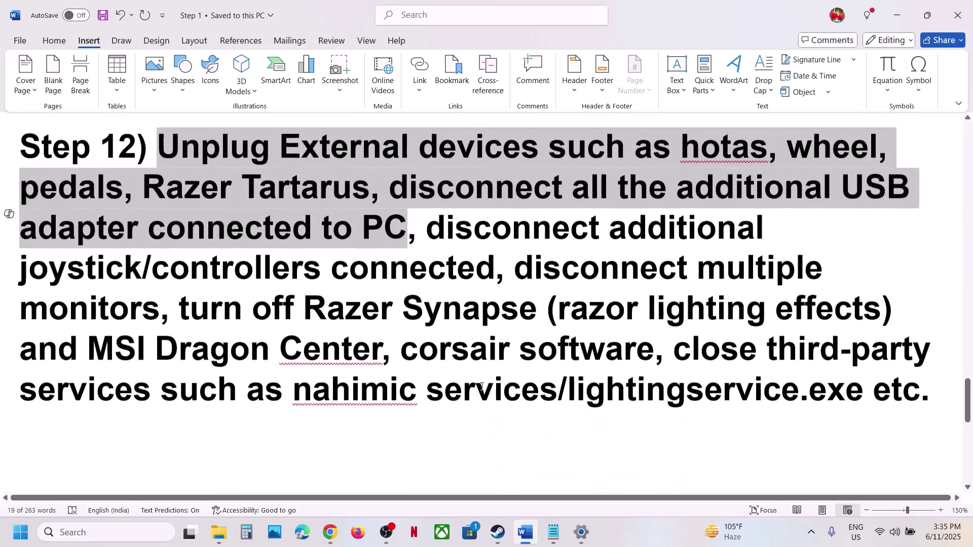
drag(428, 229, 476, 272)
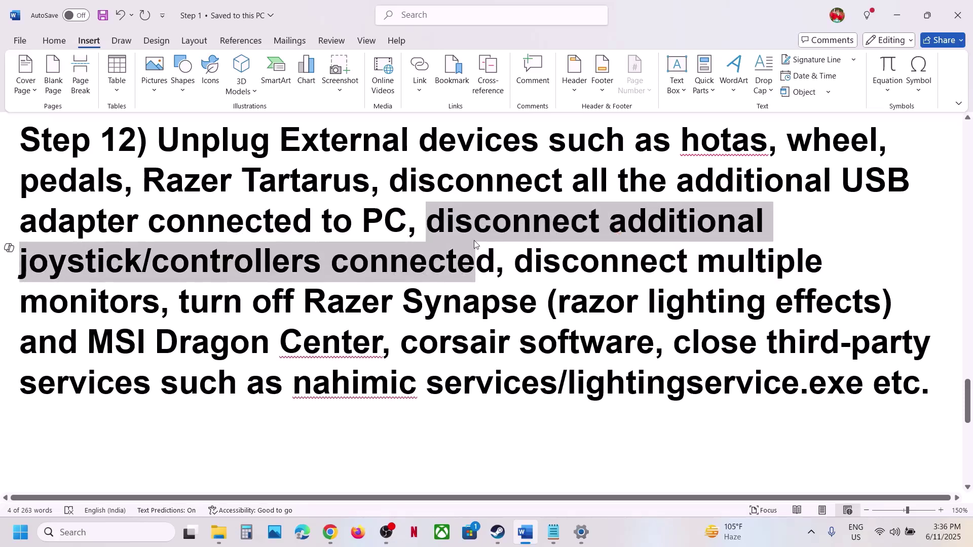
drag(517, 264, 89, 304)
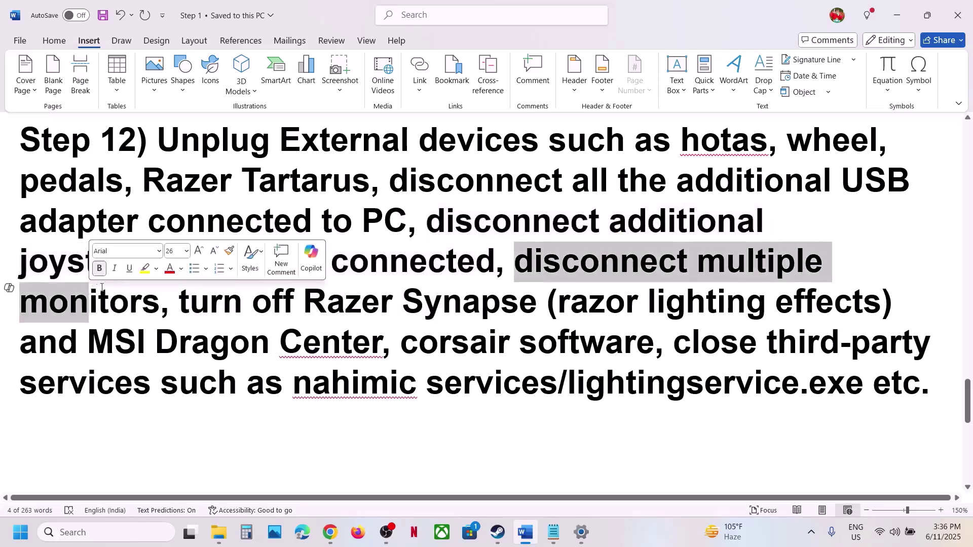
drag(181, 304, 923, 388)
scroll(454, 334, down, 1)
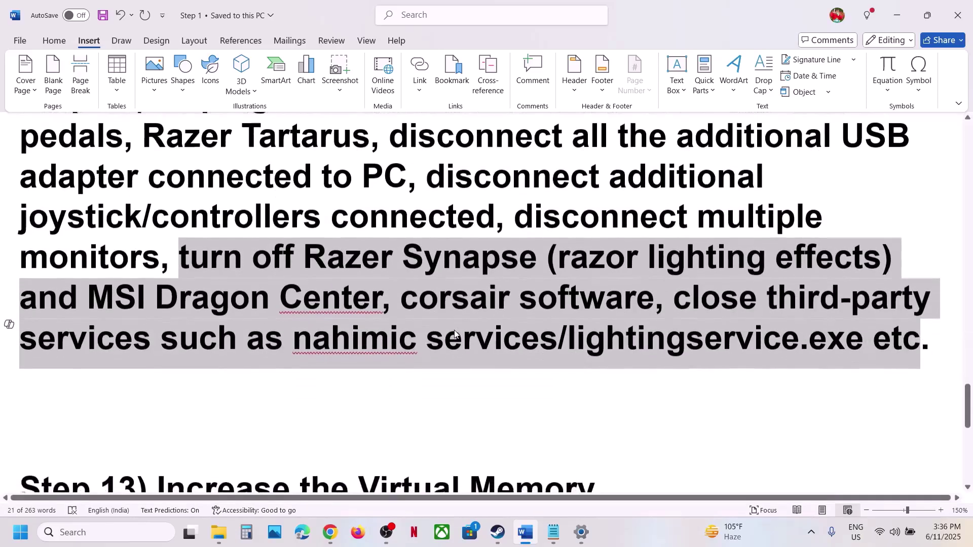